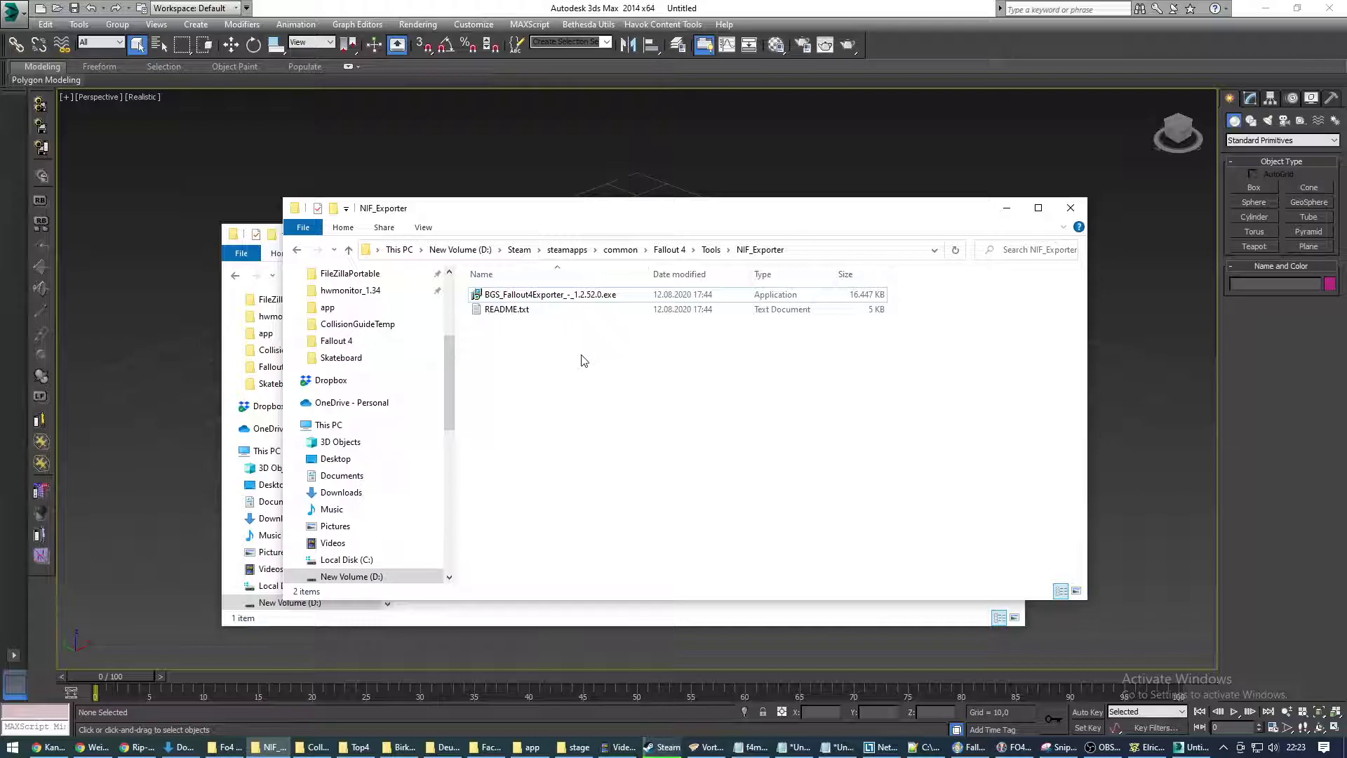
Minimize the NIF_Exporter window and open BoomBox.nif from CollisionGuideTemp in NifSkope
left_click(1006, 208)
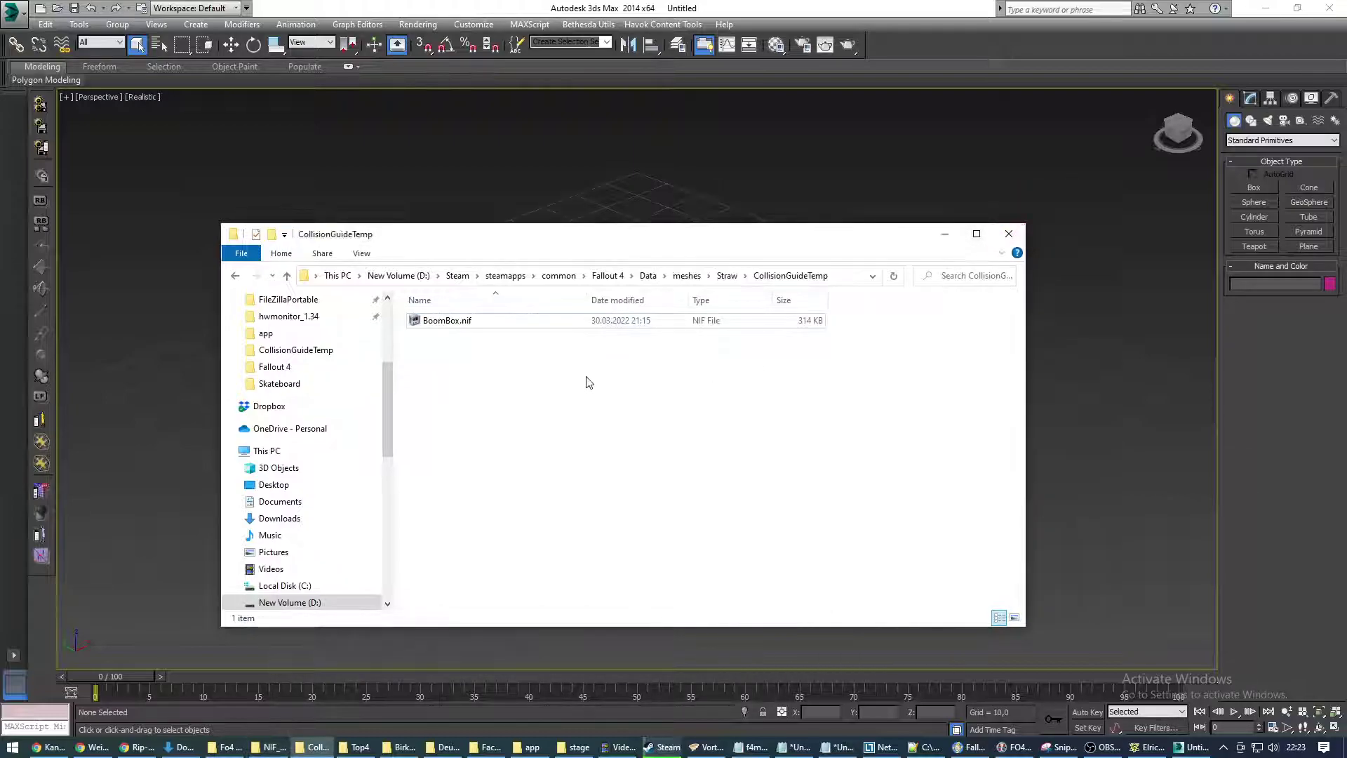
double_click(493, 322)
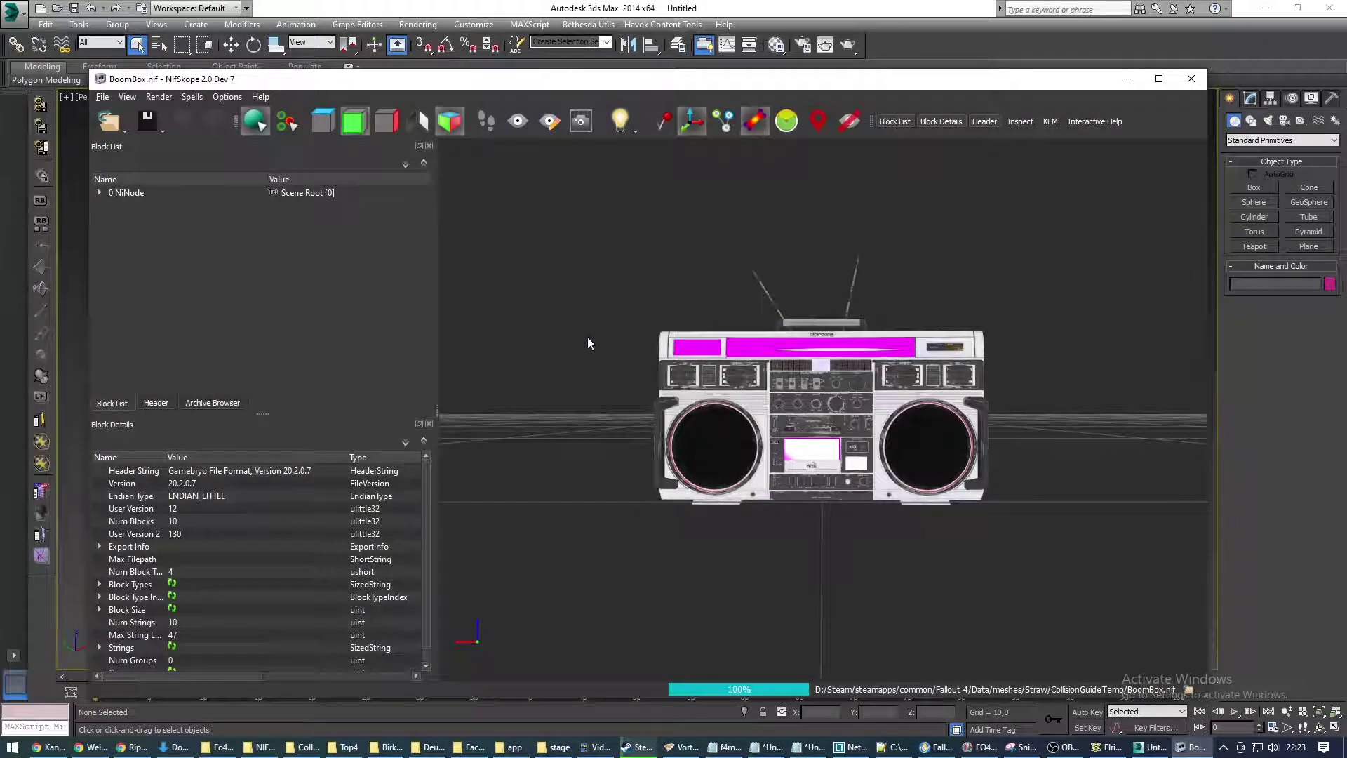
Expand 0 NiNode to list BSTriShape blocks 1, 4 and 7, then select mesh0
left_click_drag(587, 336, 982, 337)
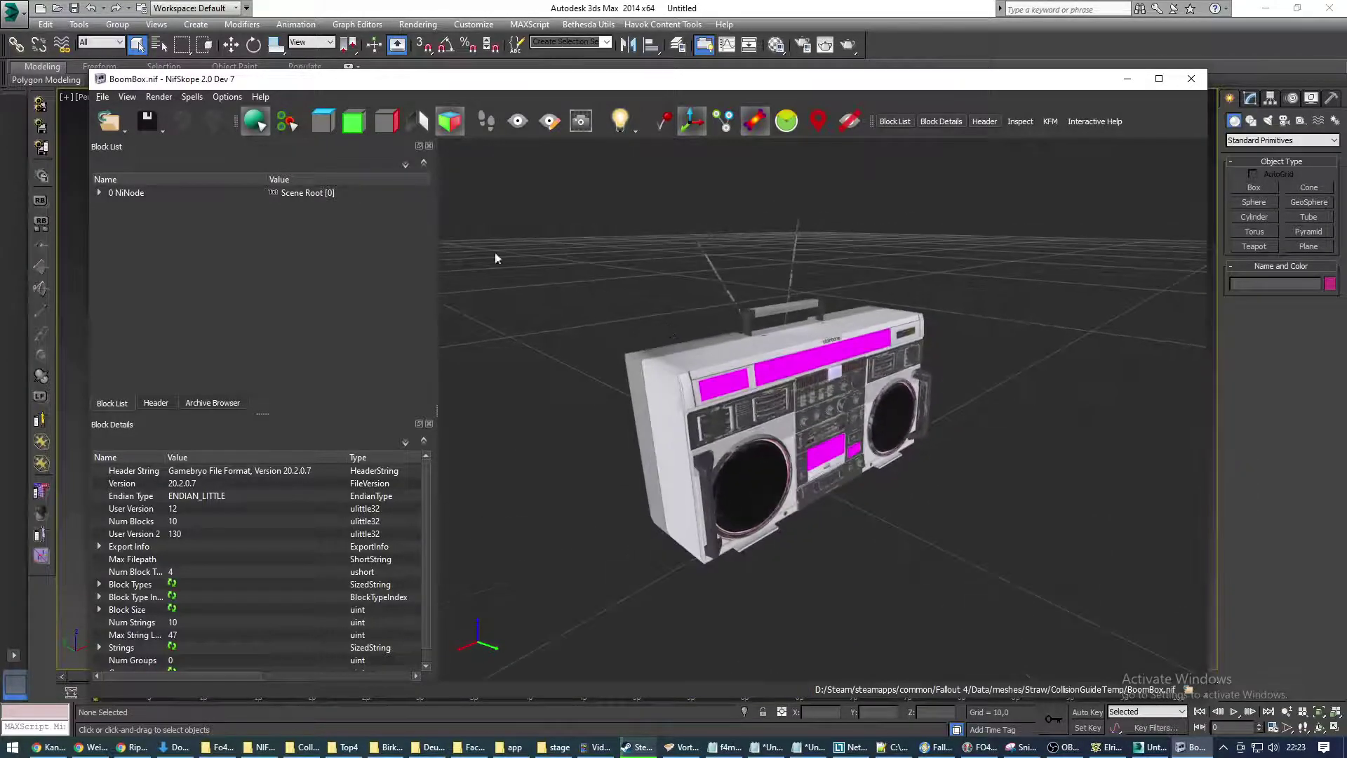
left_click(99, 192)
left_click_drag(506, 232, 534, 265)
left_click(147, 205)
left_click(150, 218)
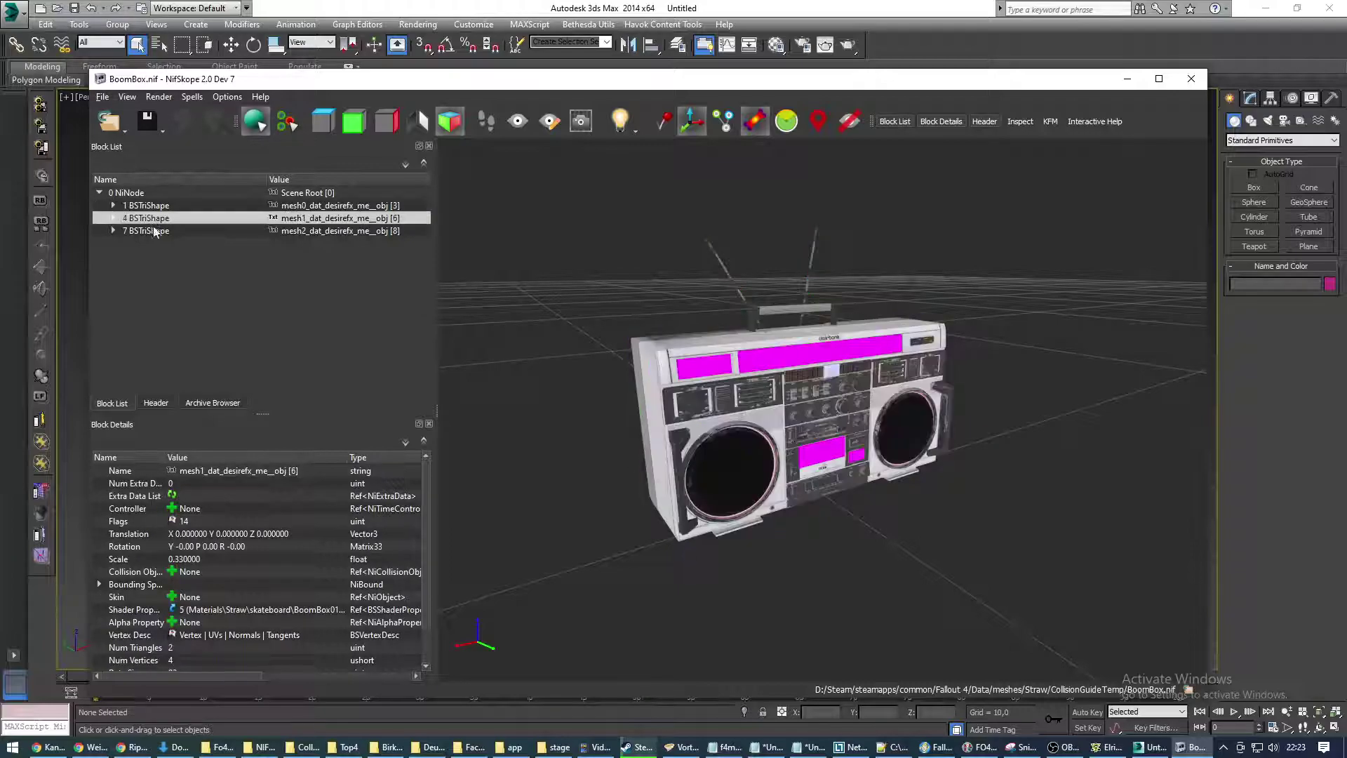
left_click(155, 231)
left_click(180, 206)
Inspect the mesh1 and mesh2 block details while orbiting the boombox
left_click_drag(576, 281, 741, 322)
left_click(163, 219)
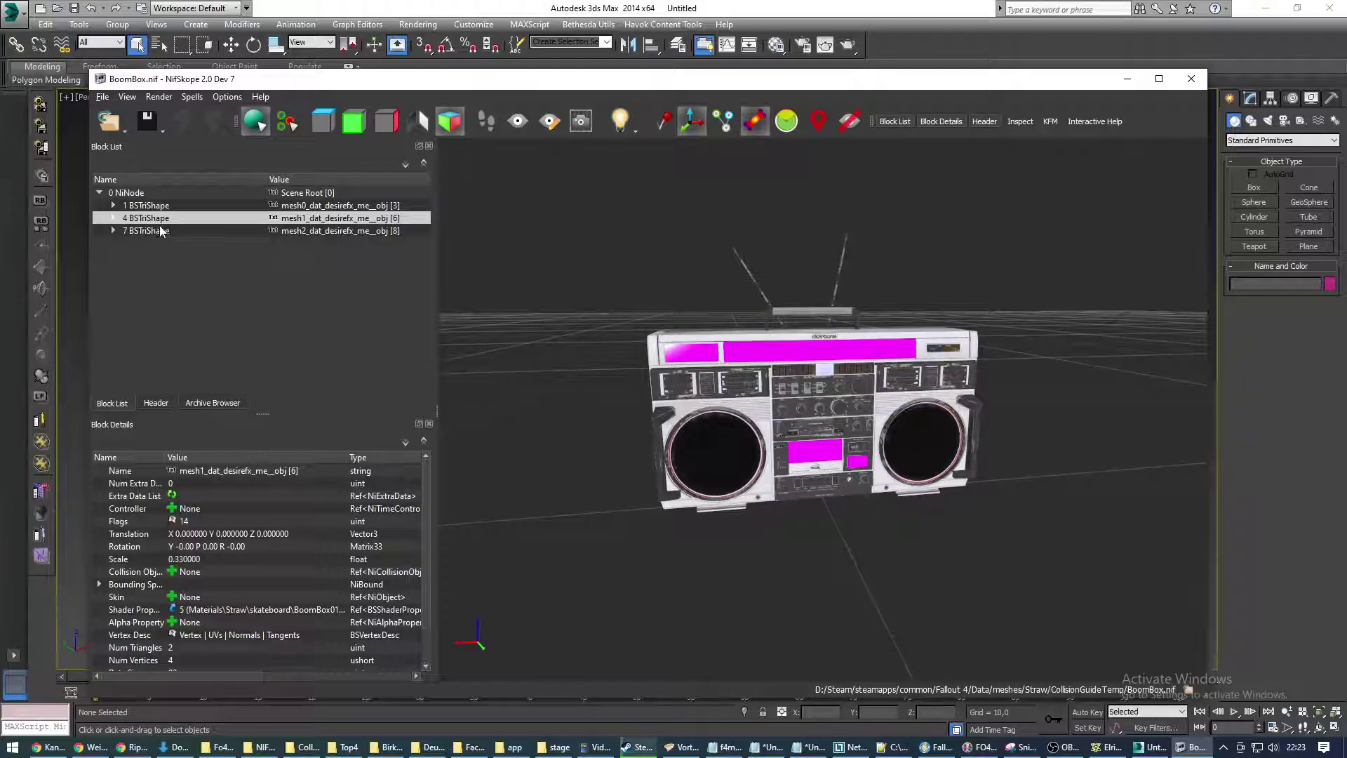
left_click_drag(511, 265, 756, 354)
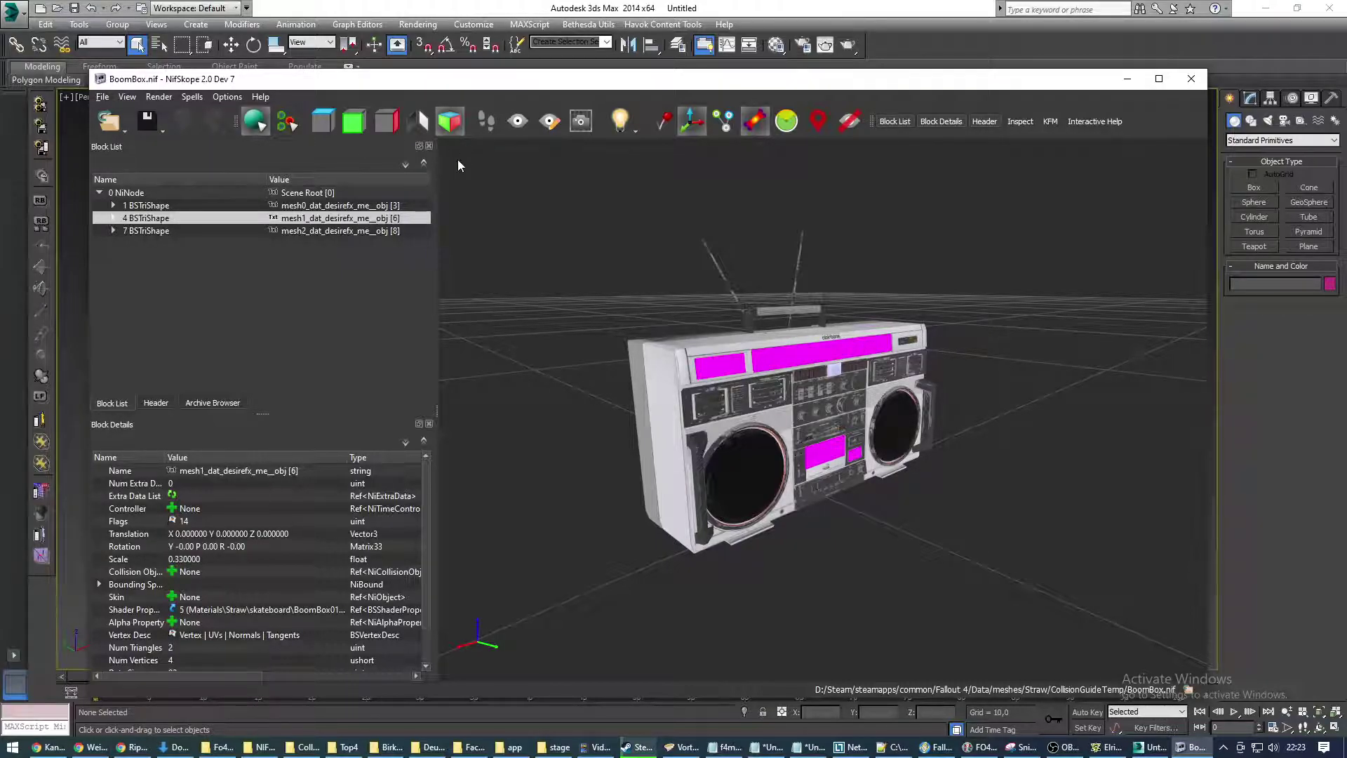
left_click(147, 231)
left_click_drag(807, 316, 932, 218)
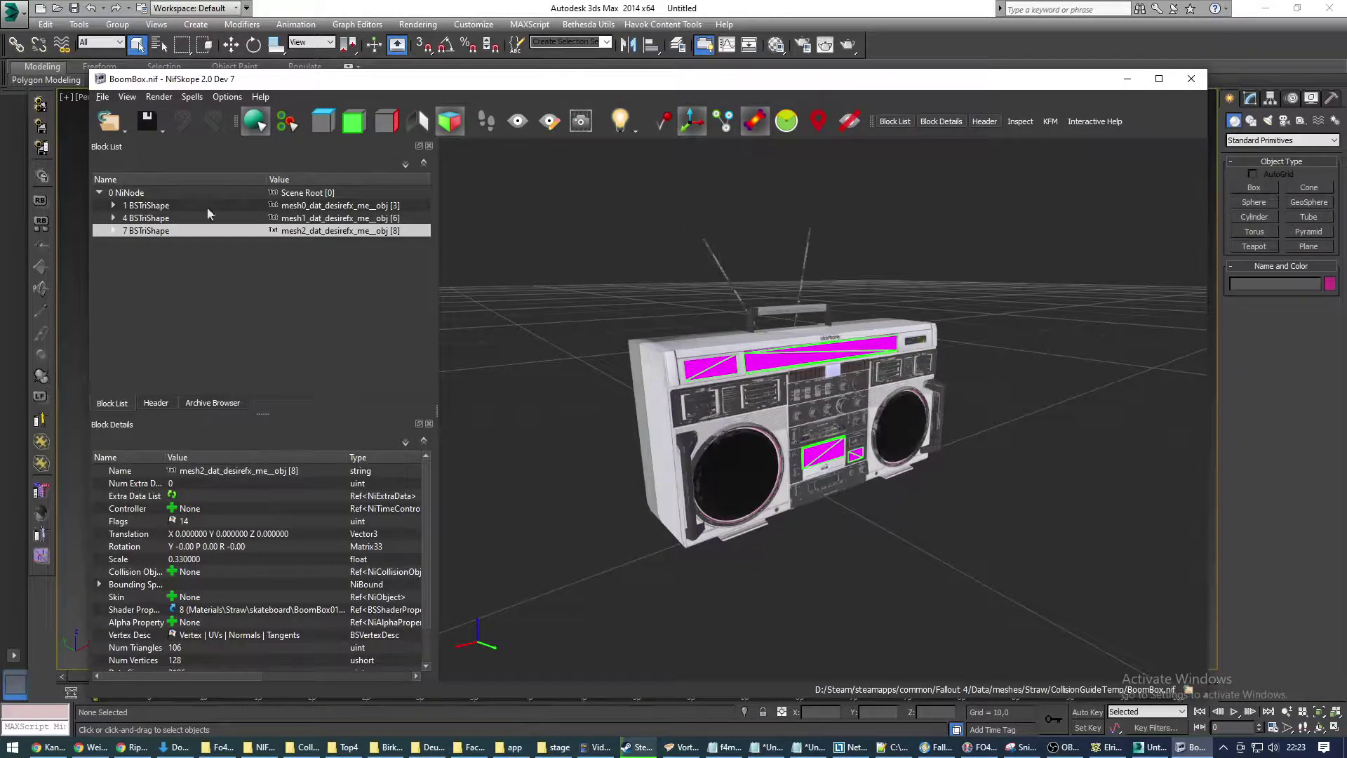
Cycle through BSTriShapes 1, 4 and 7 again, ending on mesh2's details
left_click(175, 219)
left_click(168, 206)
left_click(180, 218)
left_click(194, 231)
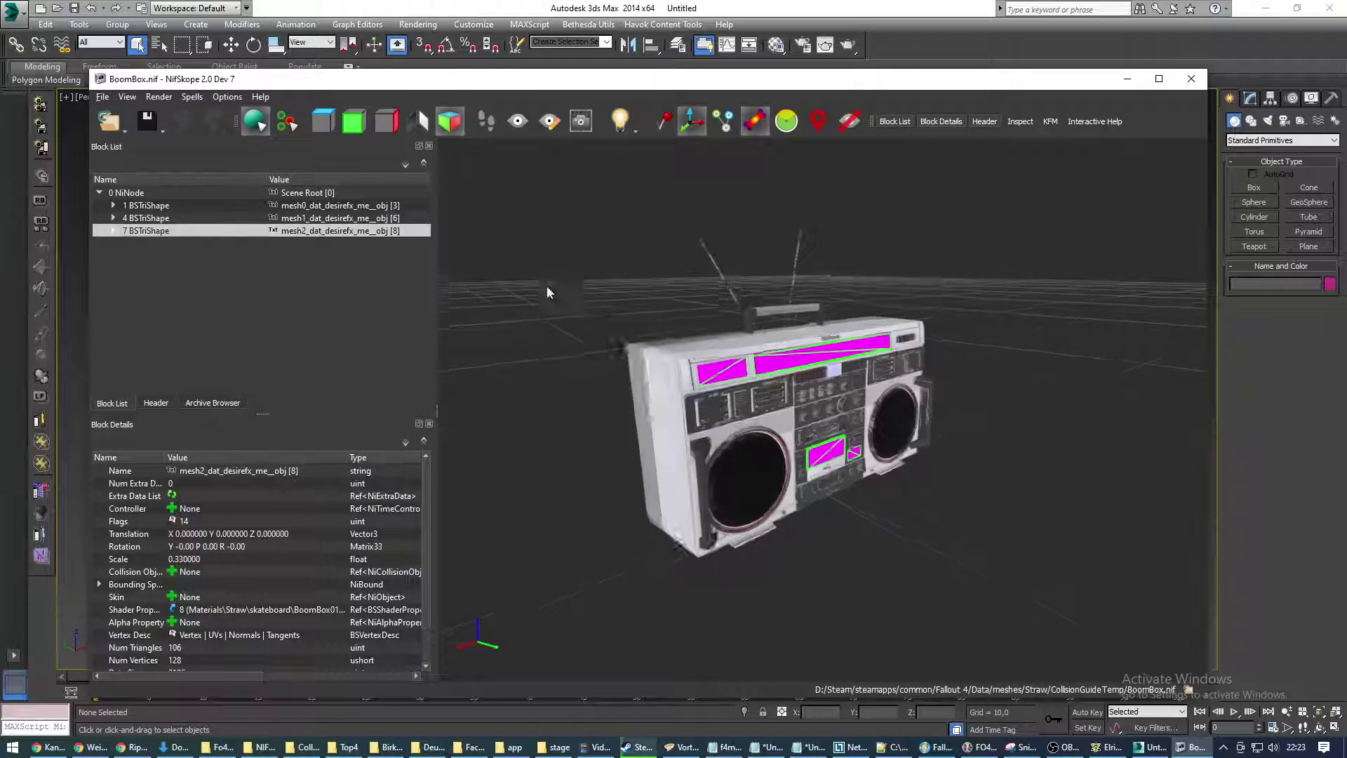
mouse_move(546, 285)
left_mouse_down()
mouse_move(607, 275)
mouse_move(537, 271)
mouse_move(538, 303)
mouse_move(546, 280)
left_mouse_up()
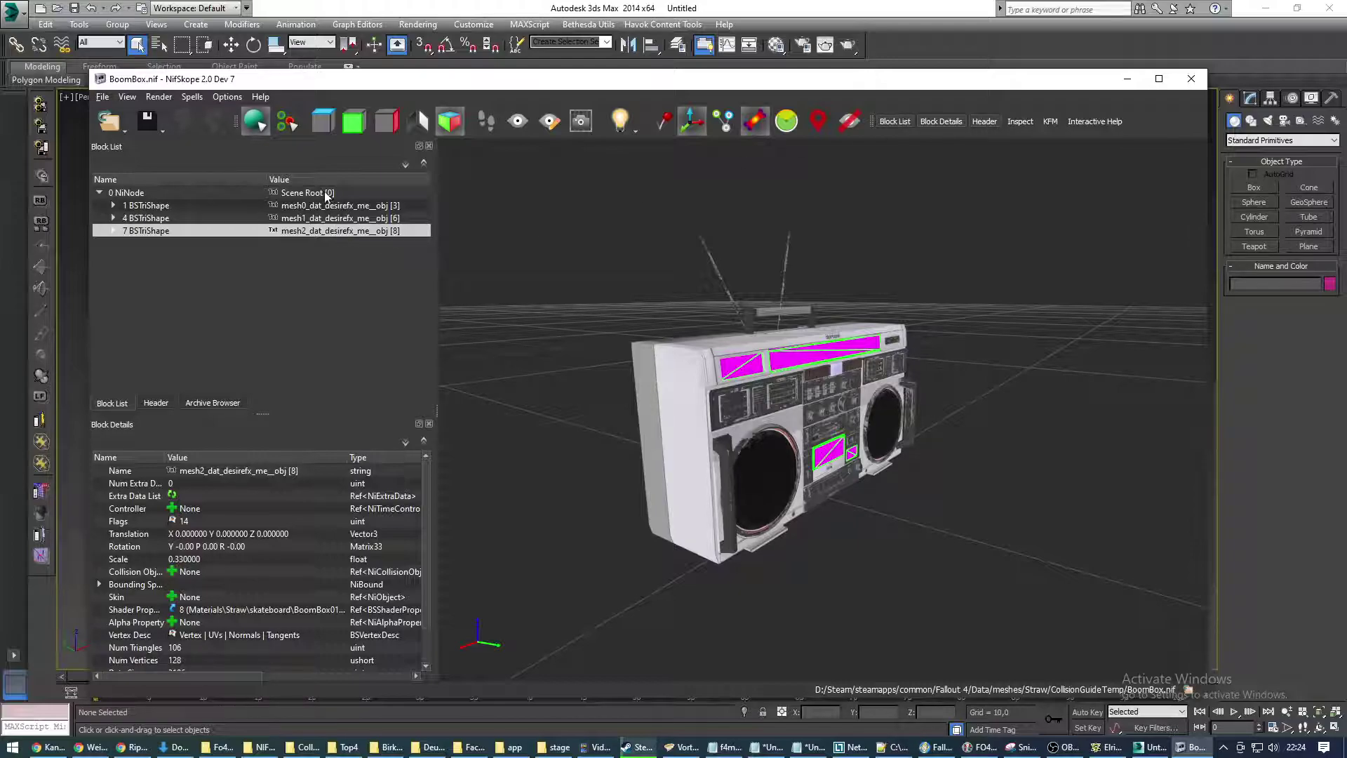
Import BoomBox.nif from Straw\CollisionGuideTemp into 3ds Max with the Import Nif dialog
left_click(1122, 79)
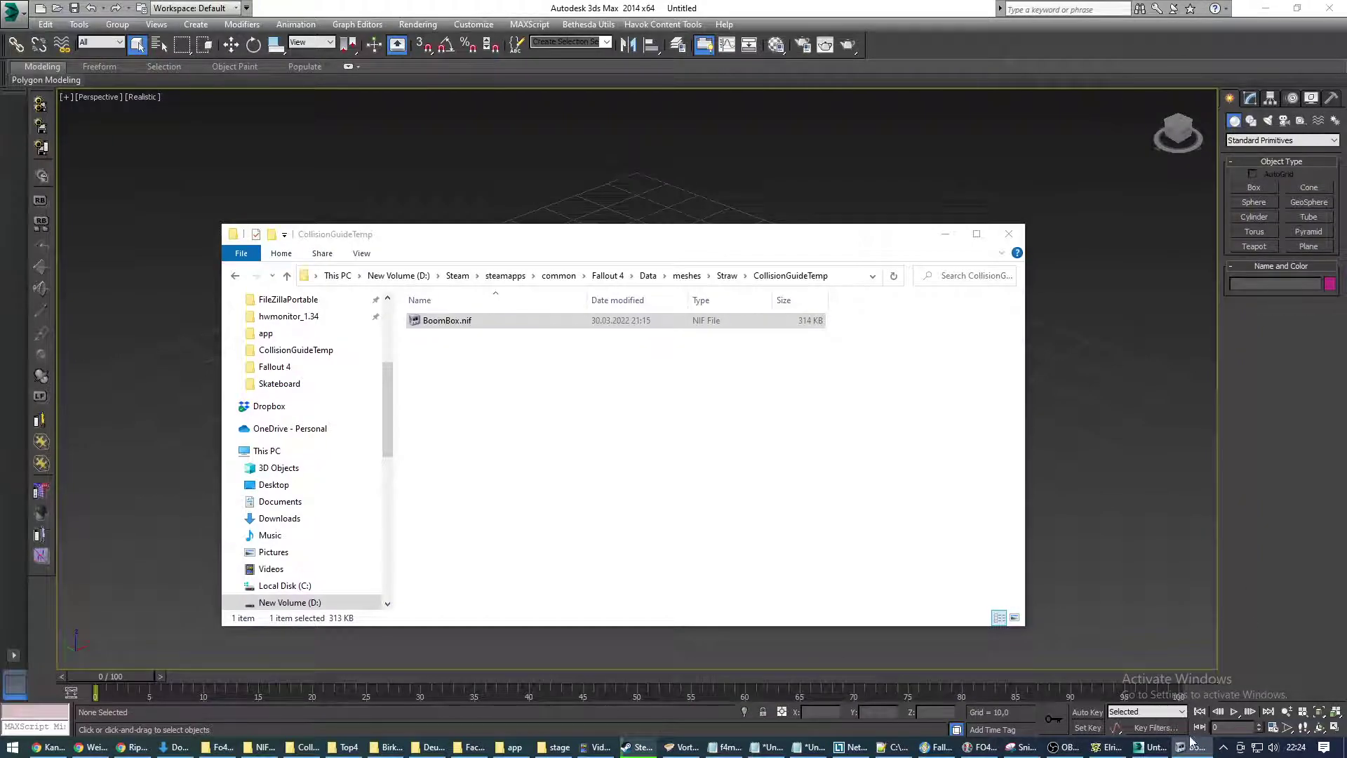
left_click(12, 9)
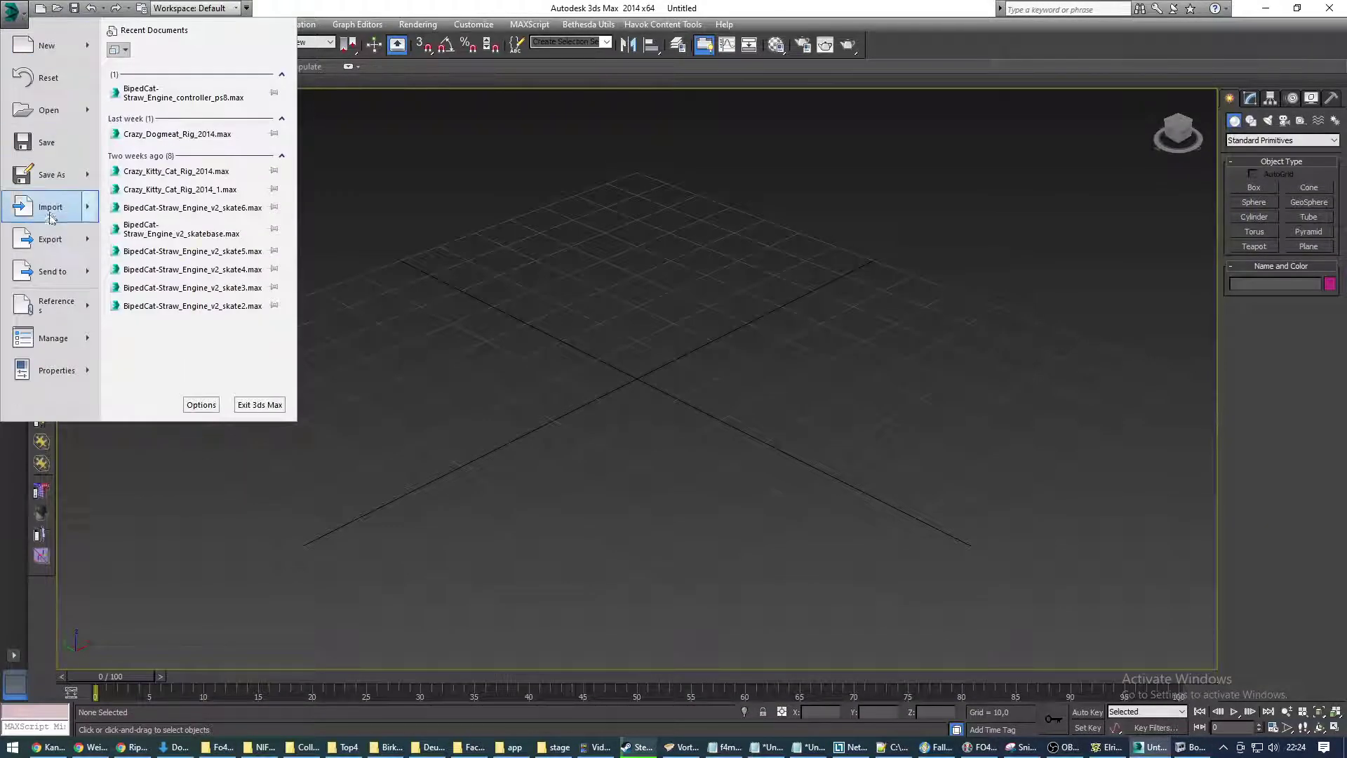
left_click(51, 214)
left_click(212, 36)
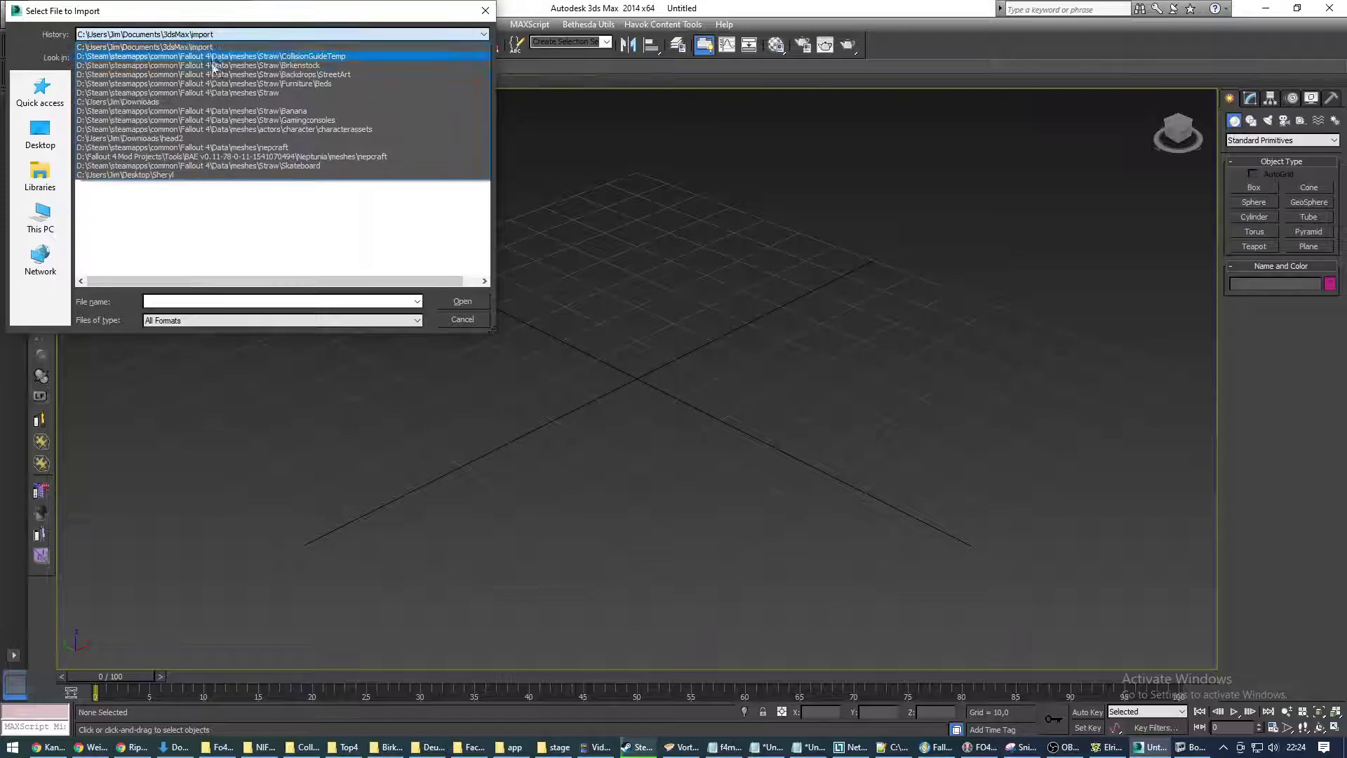
left_click(214, 93)
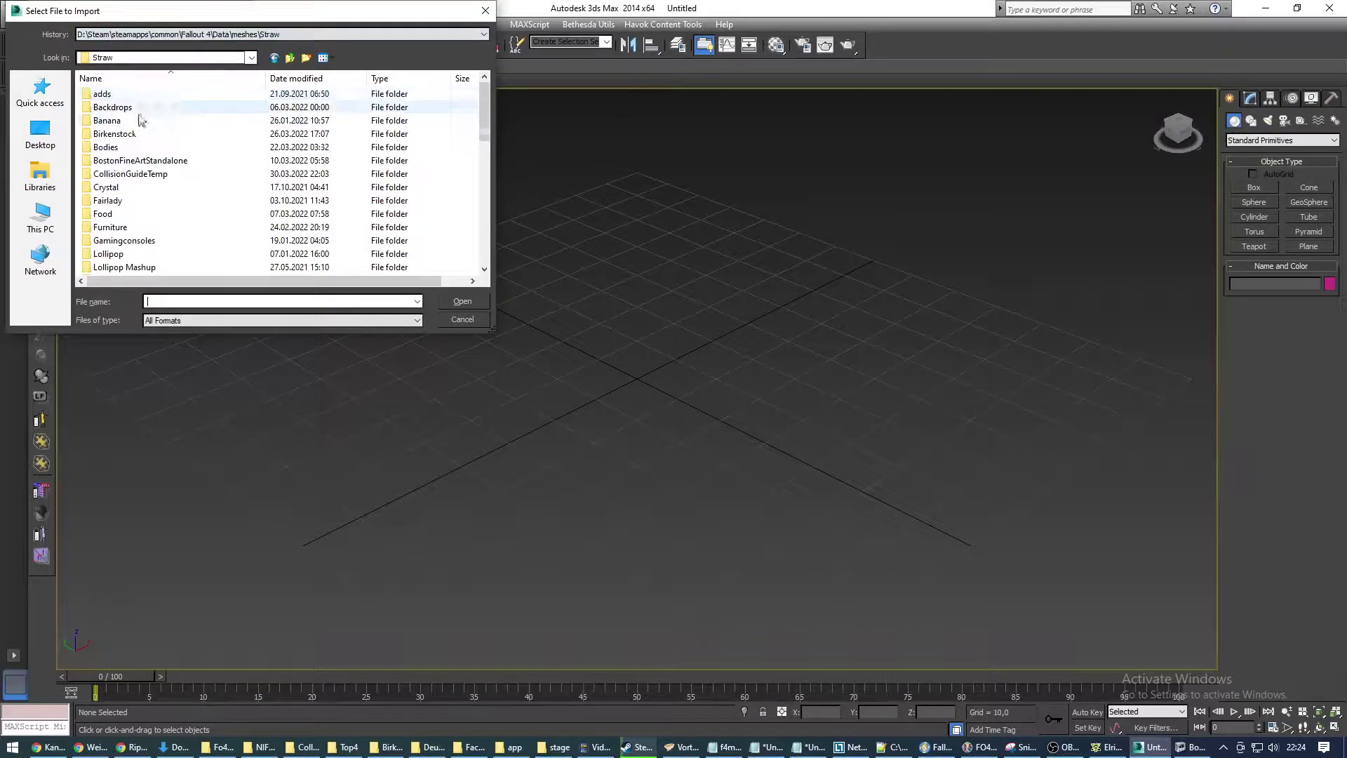
double_click(118, 176)
left_click(133, 95)
left_click(464, 300)
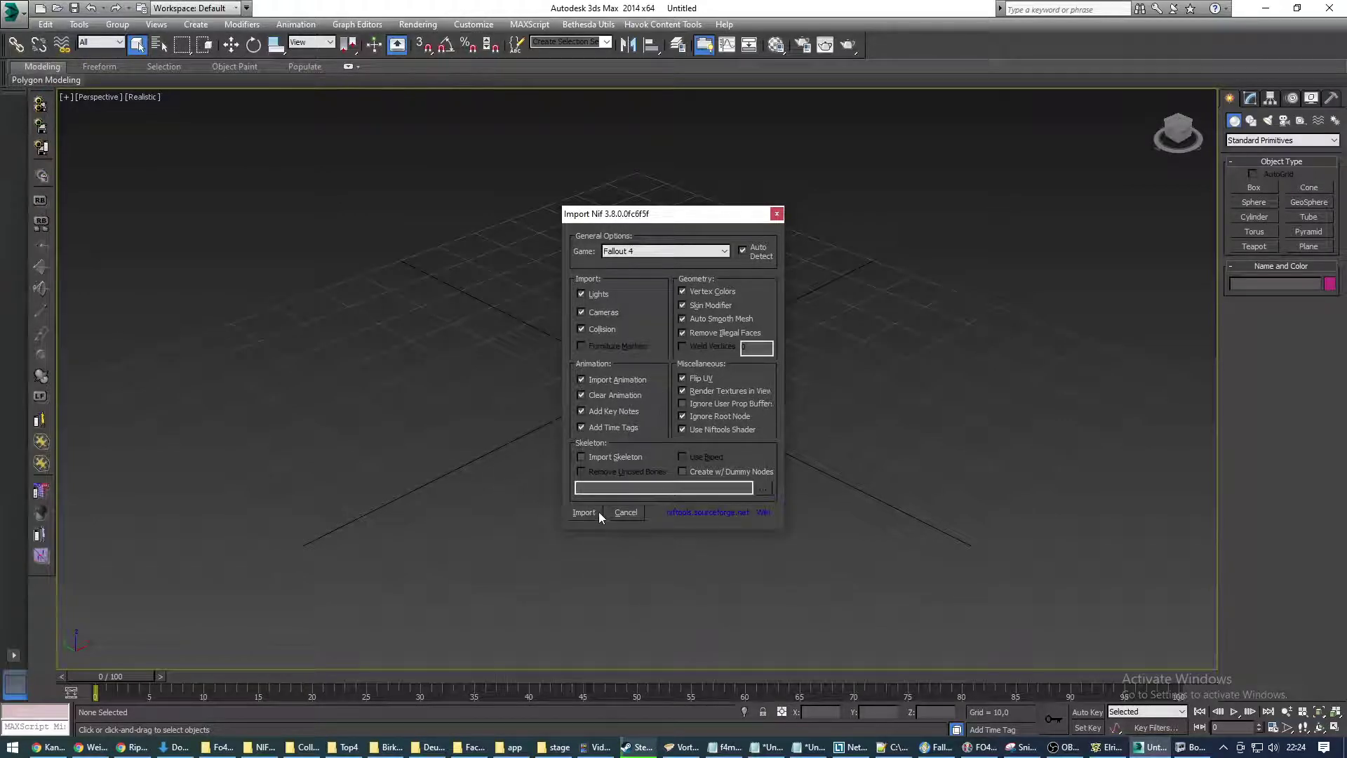
left_click(594, 511)
left_click_drag(418, 328, 604, 391)
Select all three imported boombox objects
key("w")
middle_click_drag(671, 207, 1002, 340, "alt")
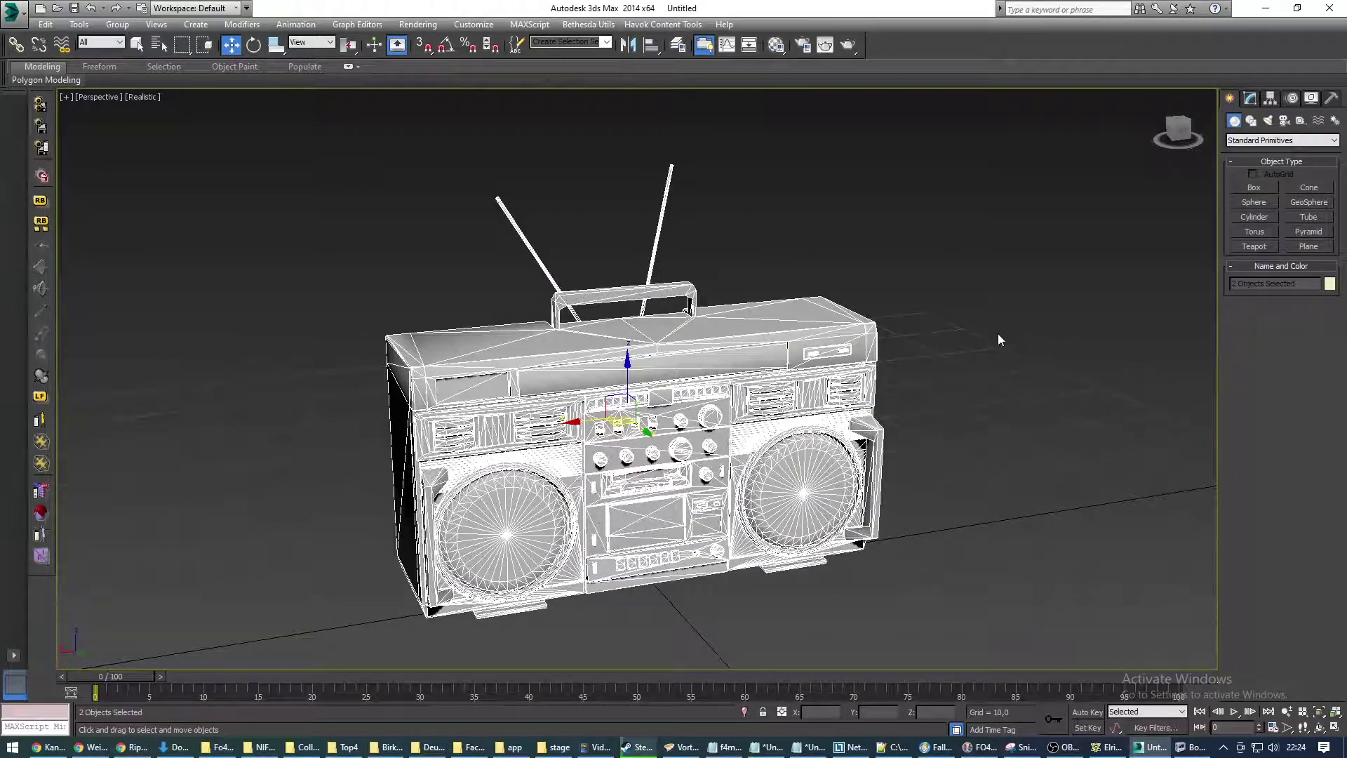
left_click_drag(330, 156, 541, 337, "ctrl")
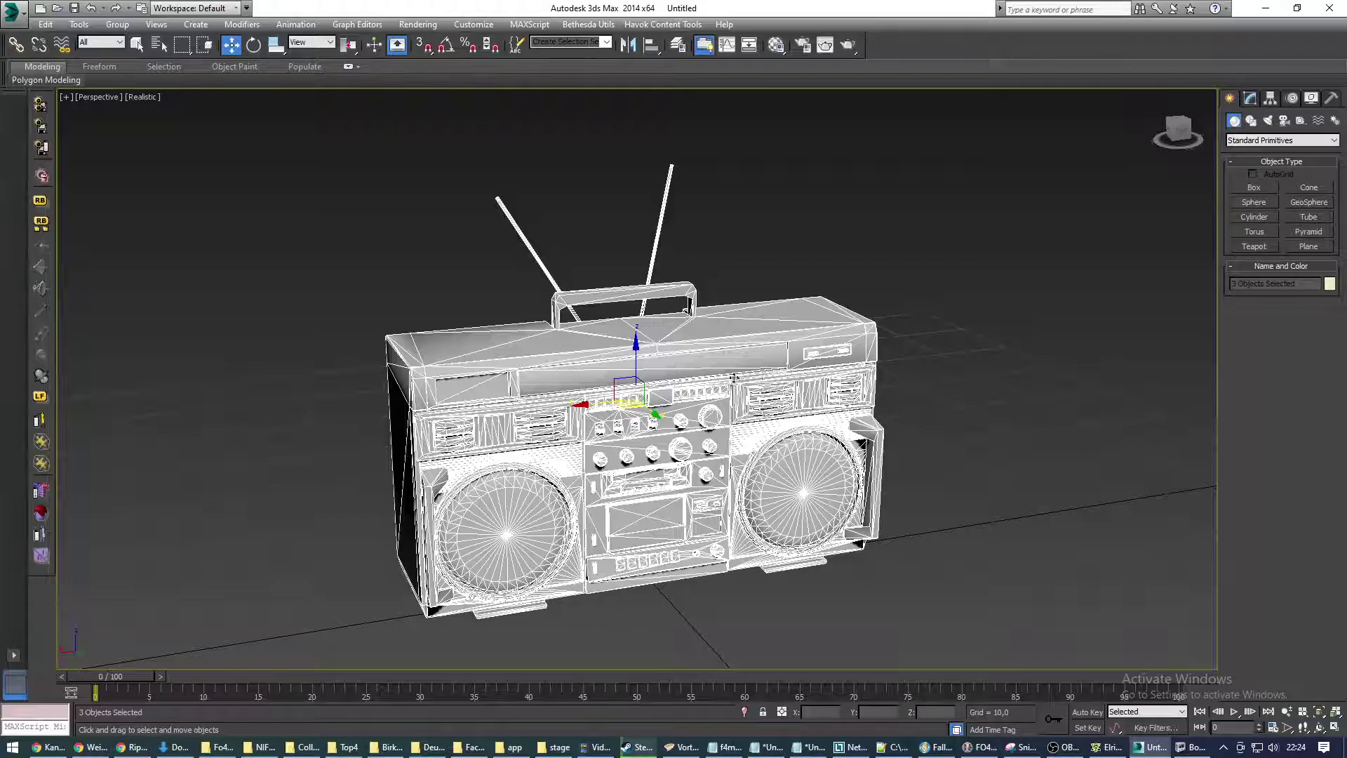
left_click(715, 364)
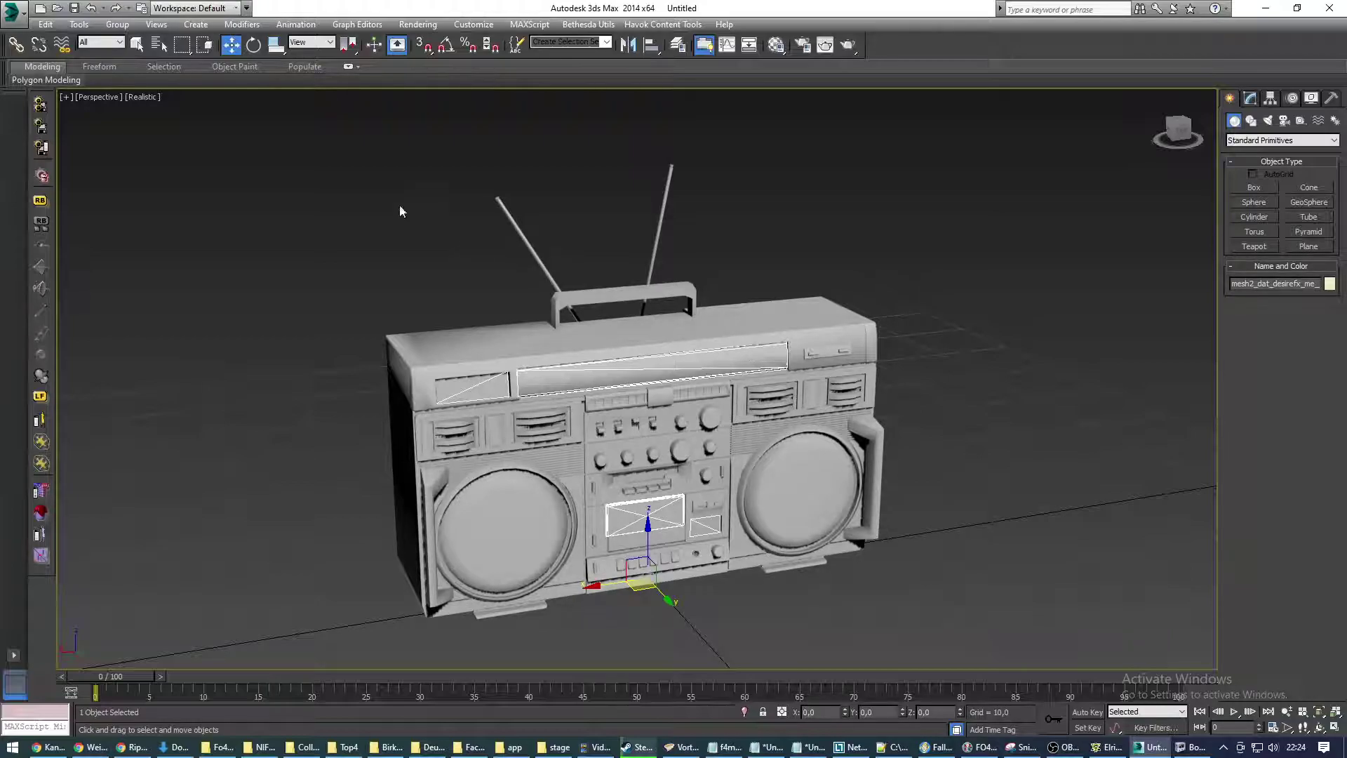
key("ctrl+a")
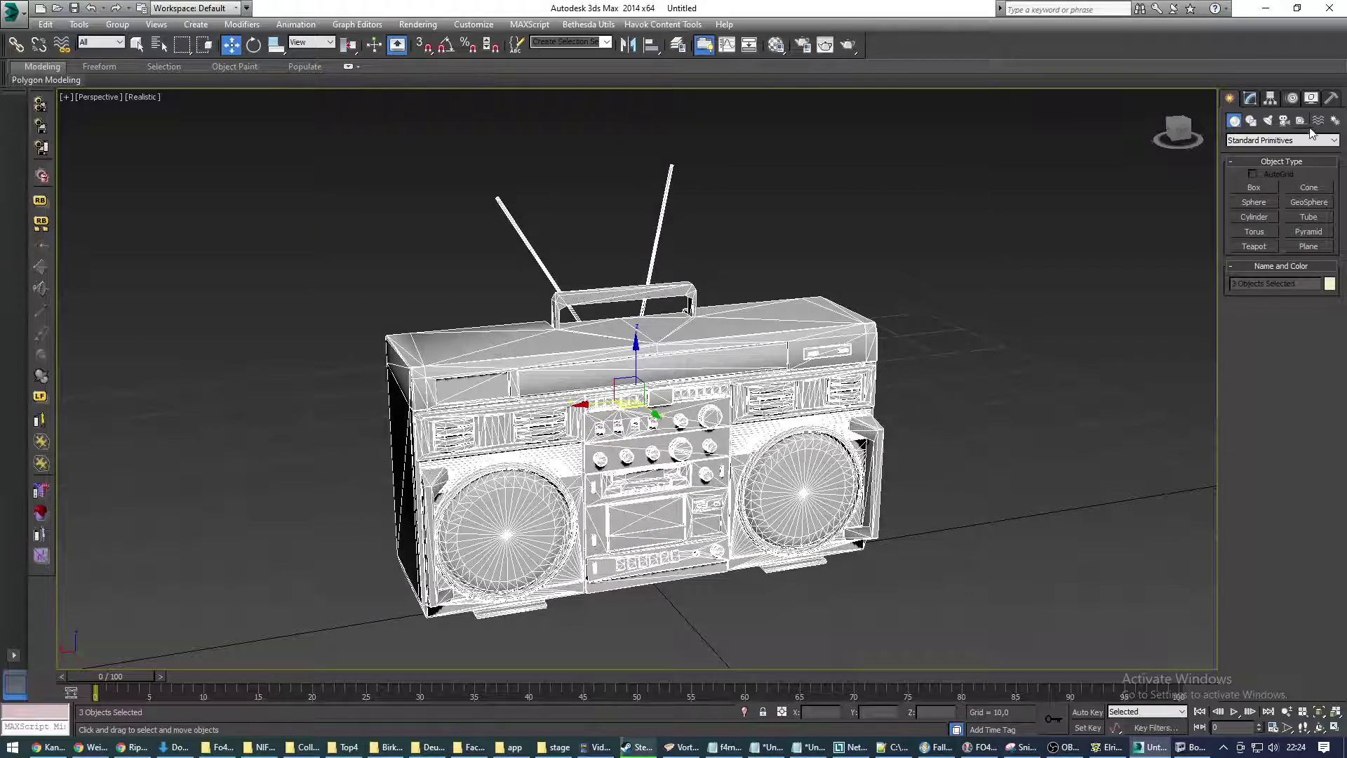
Collapse the selection into a single mesh with the Collapse utility, then open the Material Editor
left_click(1333, 103)
left_click(1278, 207)
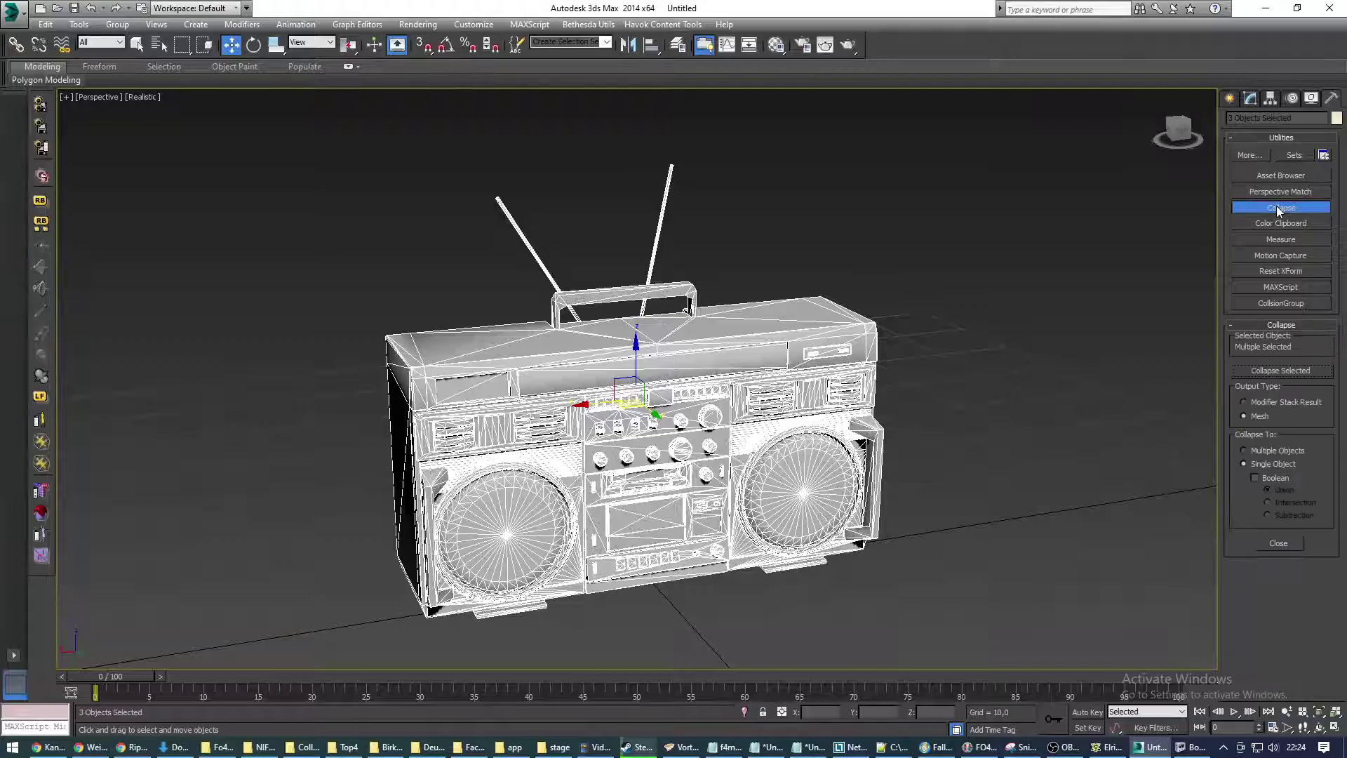
left_click(1281, 372)
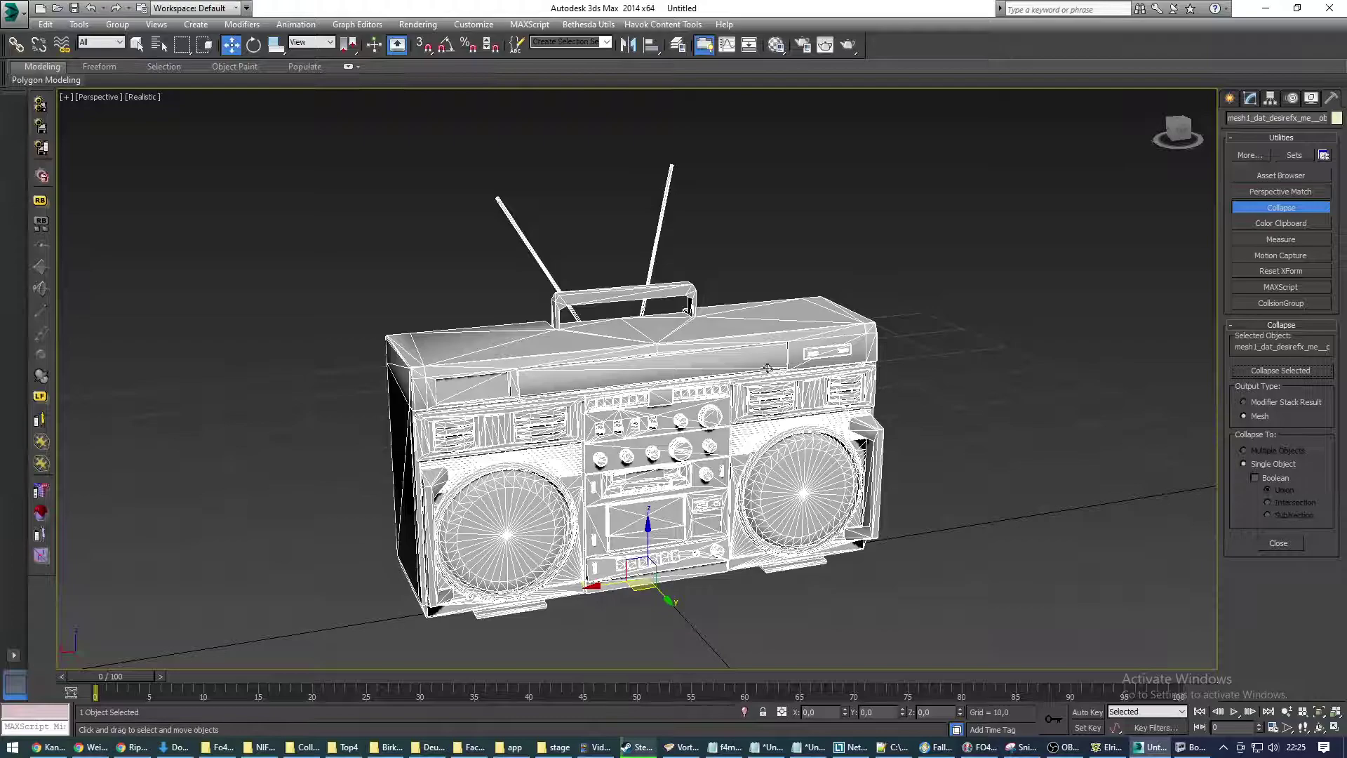
left_click(1229, 97)
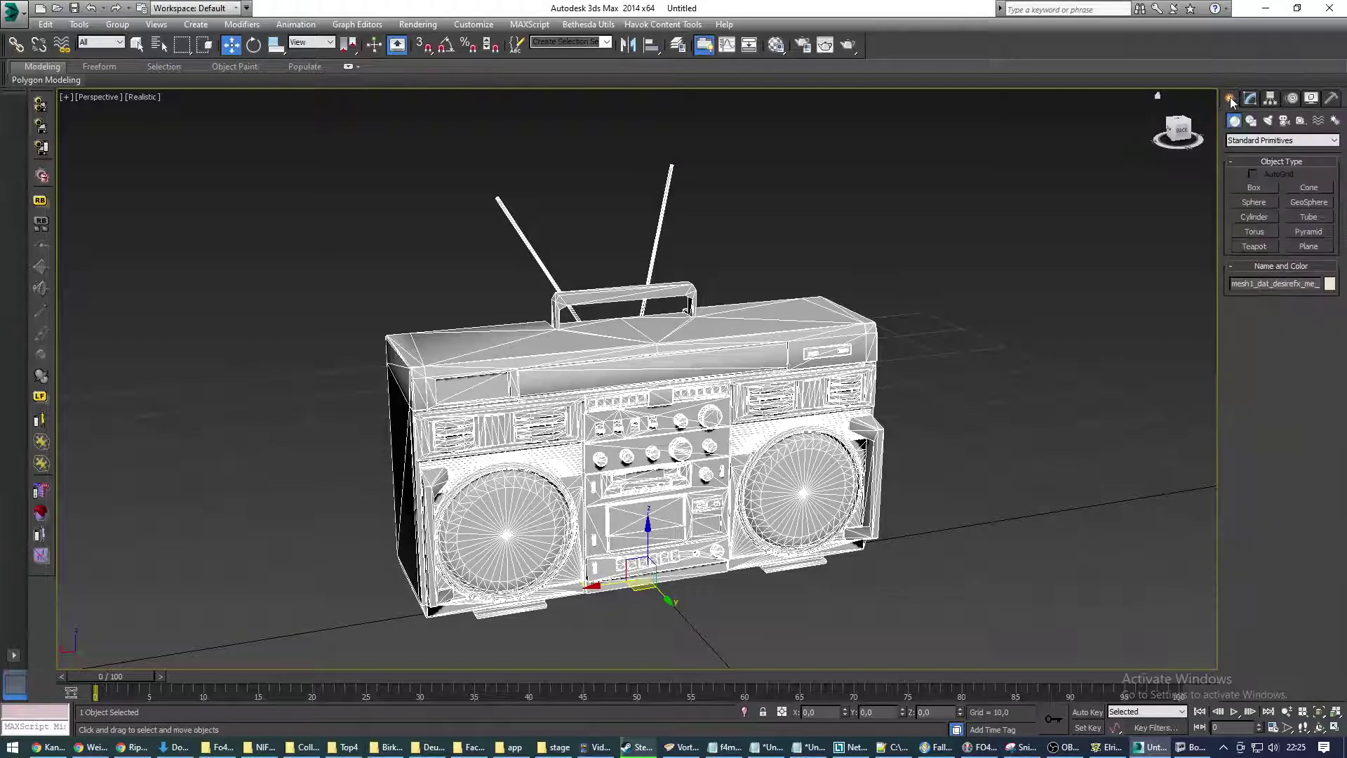
left_click_drag(342, 122, 864, 547)
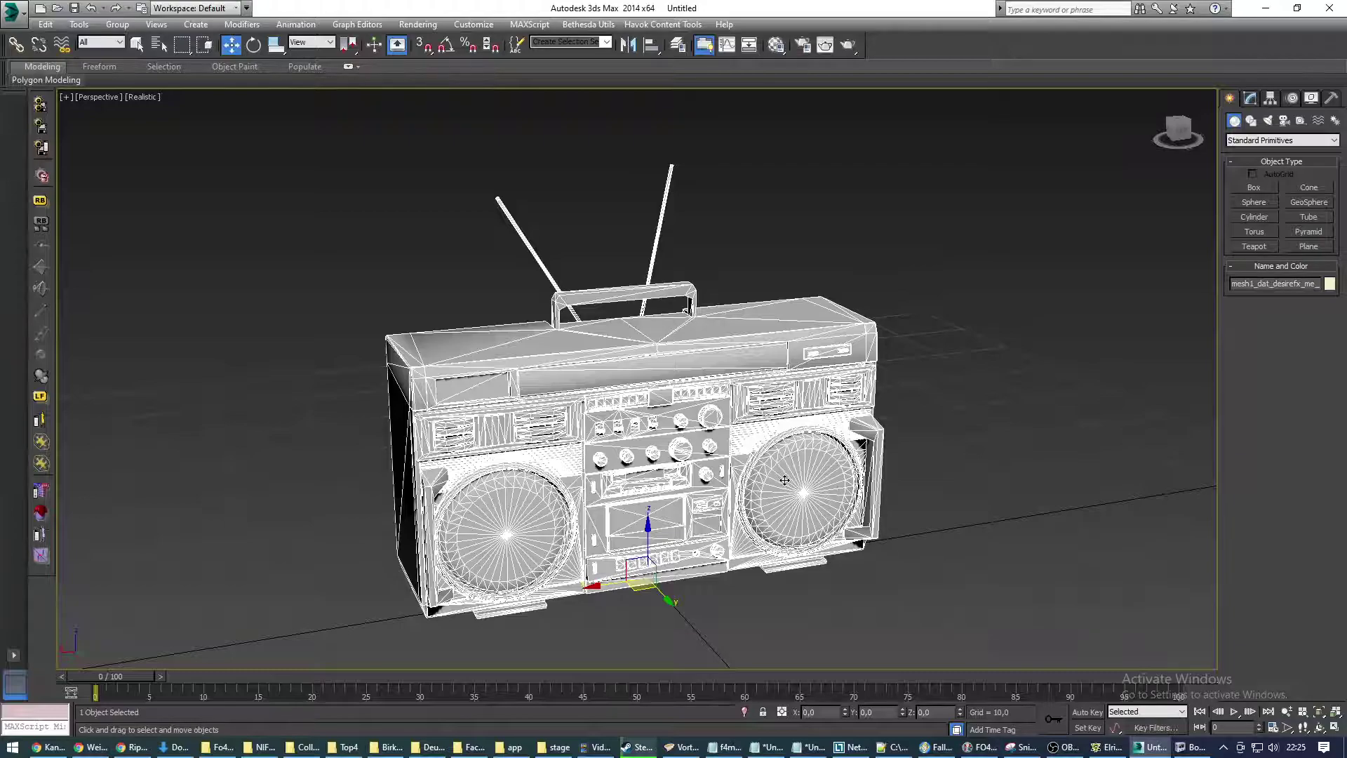
left_click(776, 46)
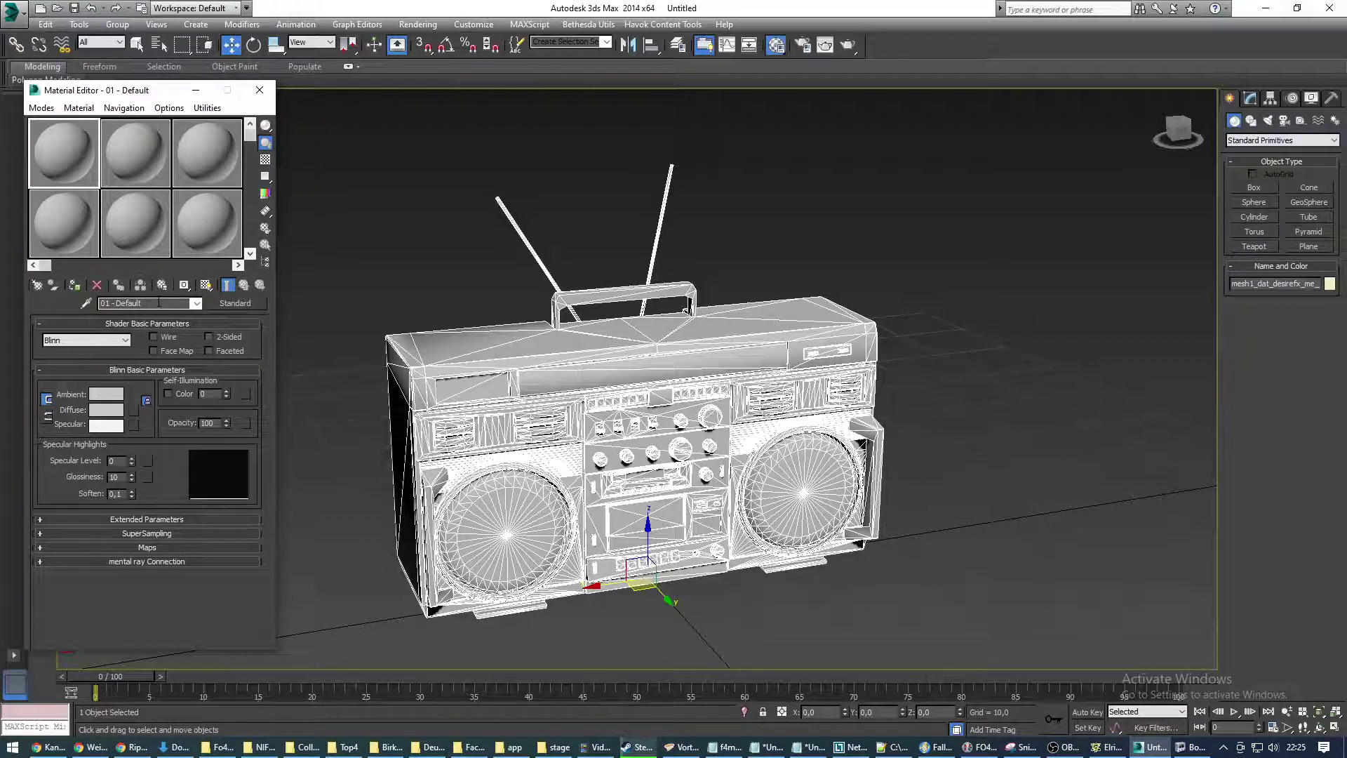
Change the first material's type to BSLightingFX, dismissing the script error dialogs
left_click(236, 304)
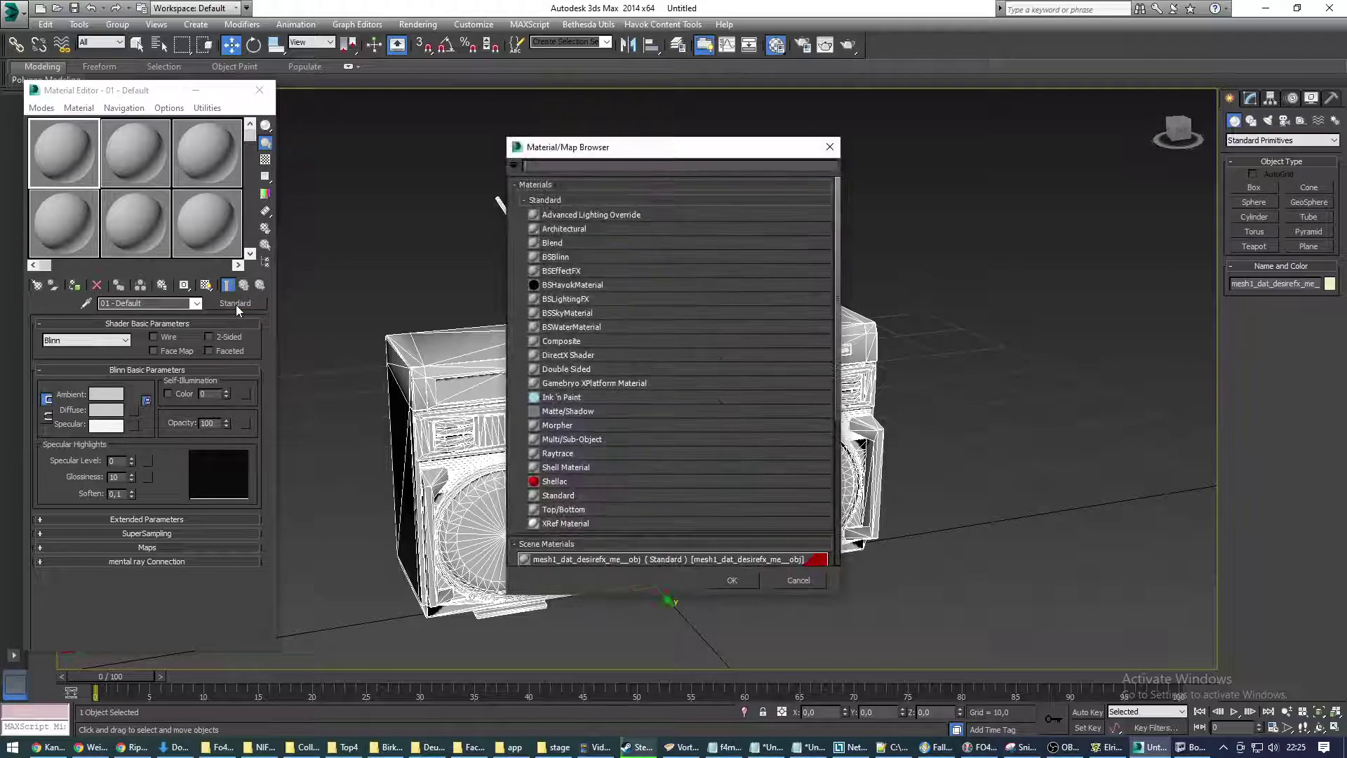
left_click(562, 299)
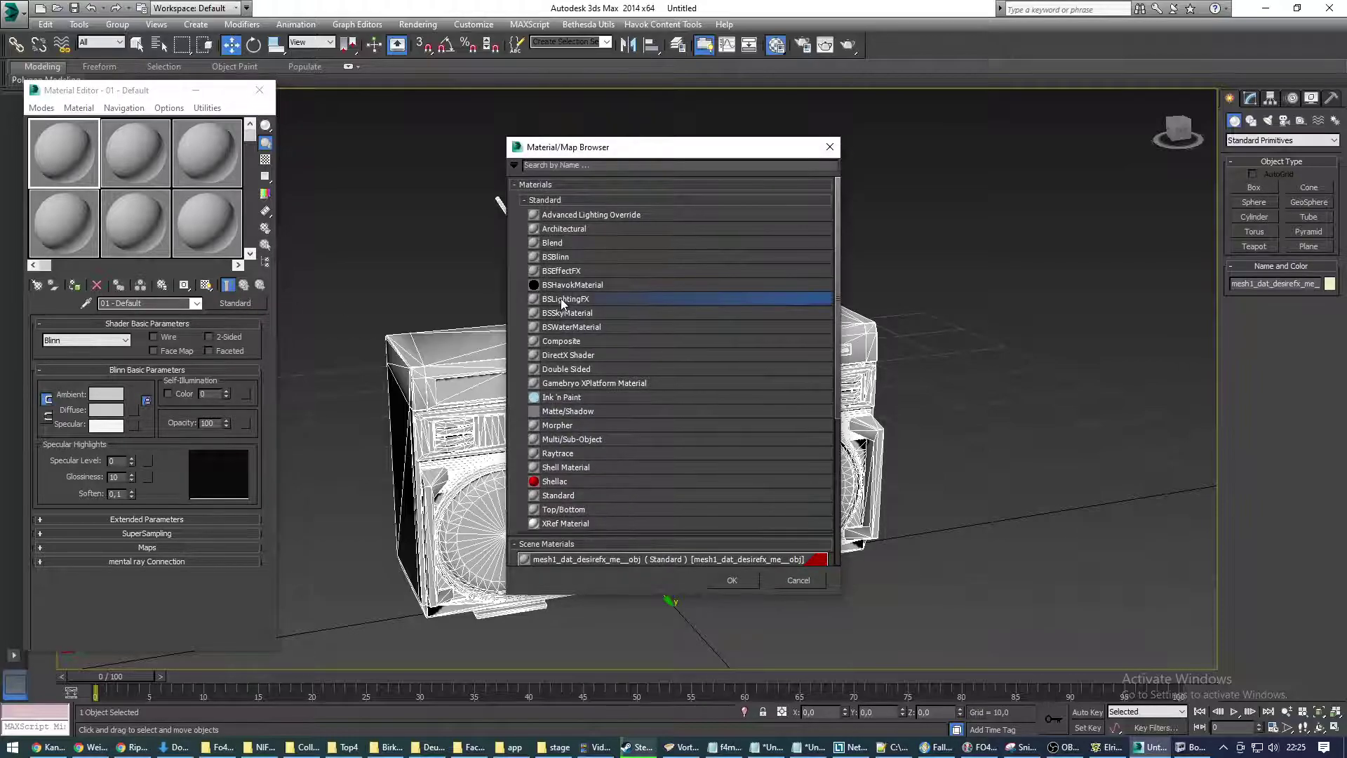
left_click(733, 580)
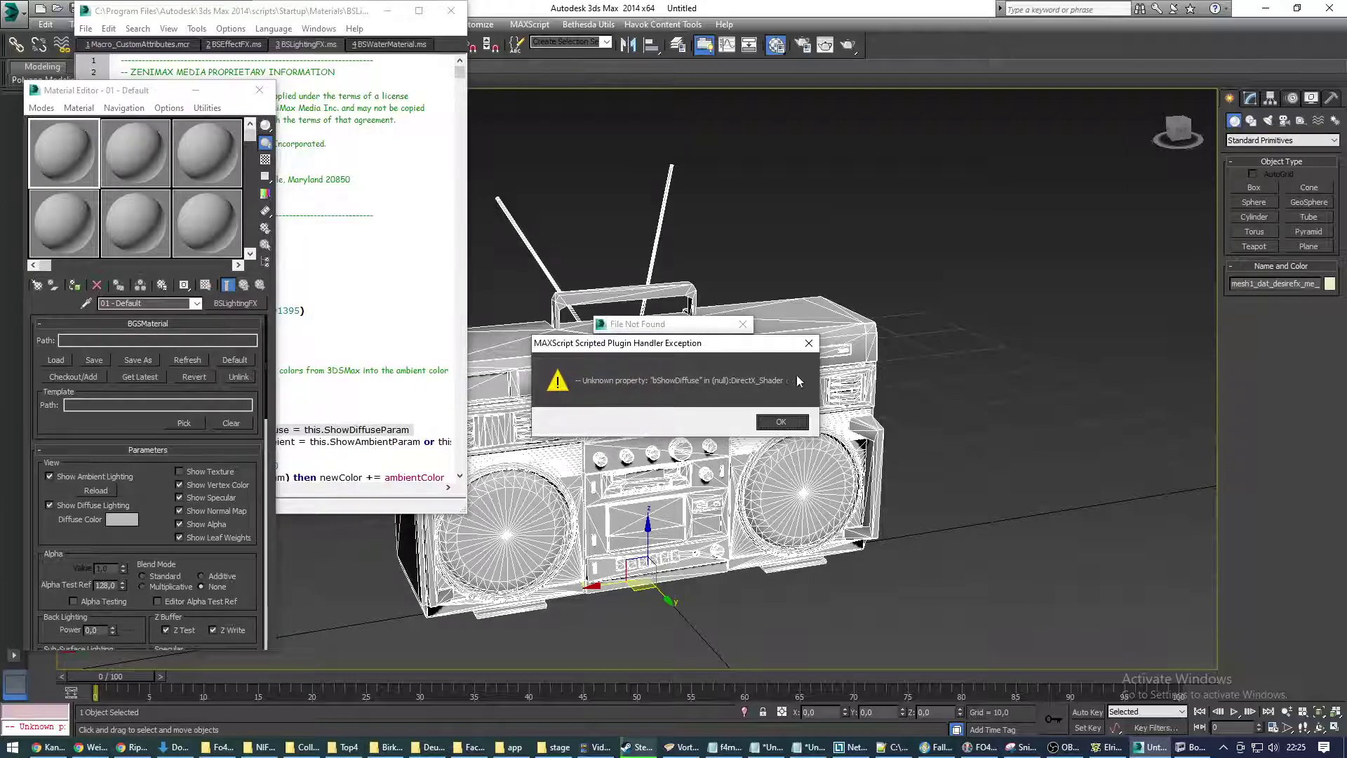
left_click(809, 343)
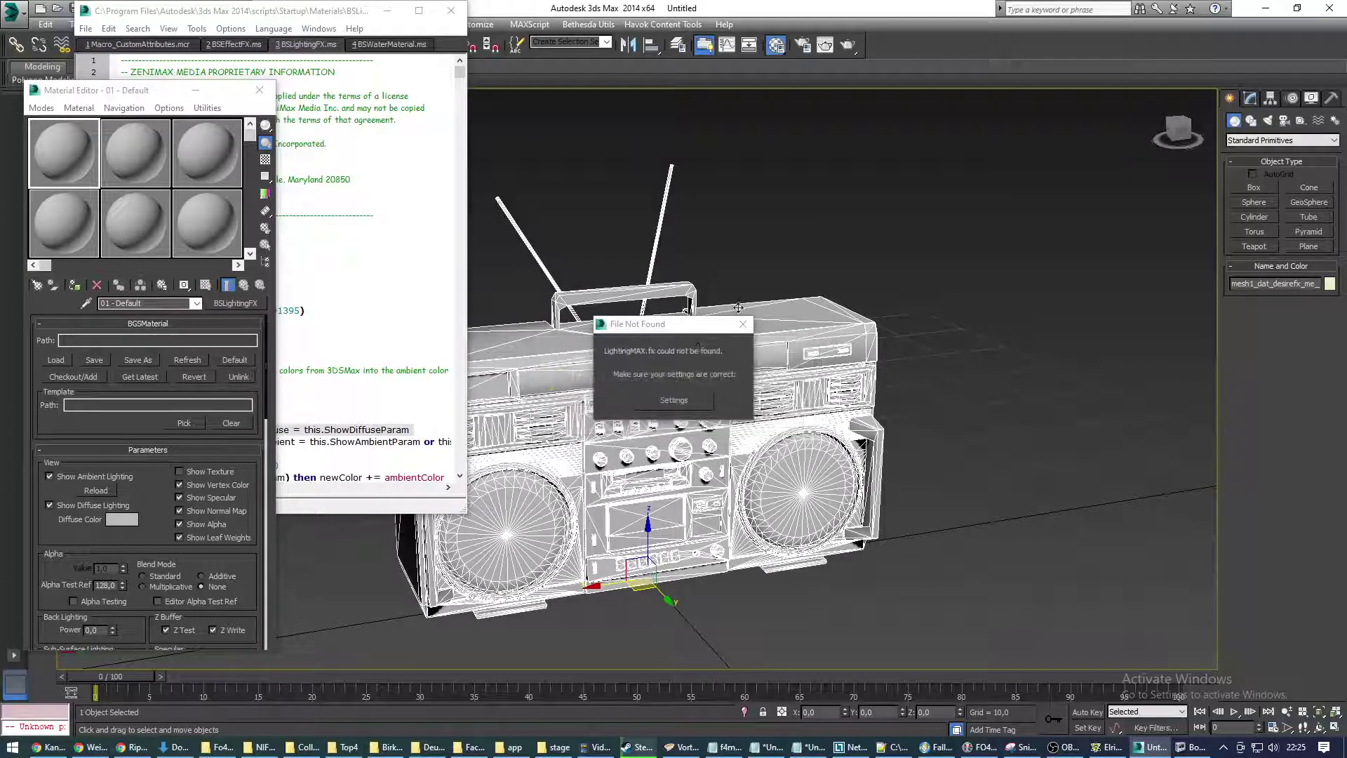
left_click(743, 324)
left_click(451, 11)
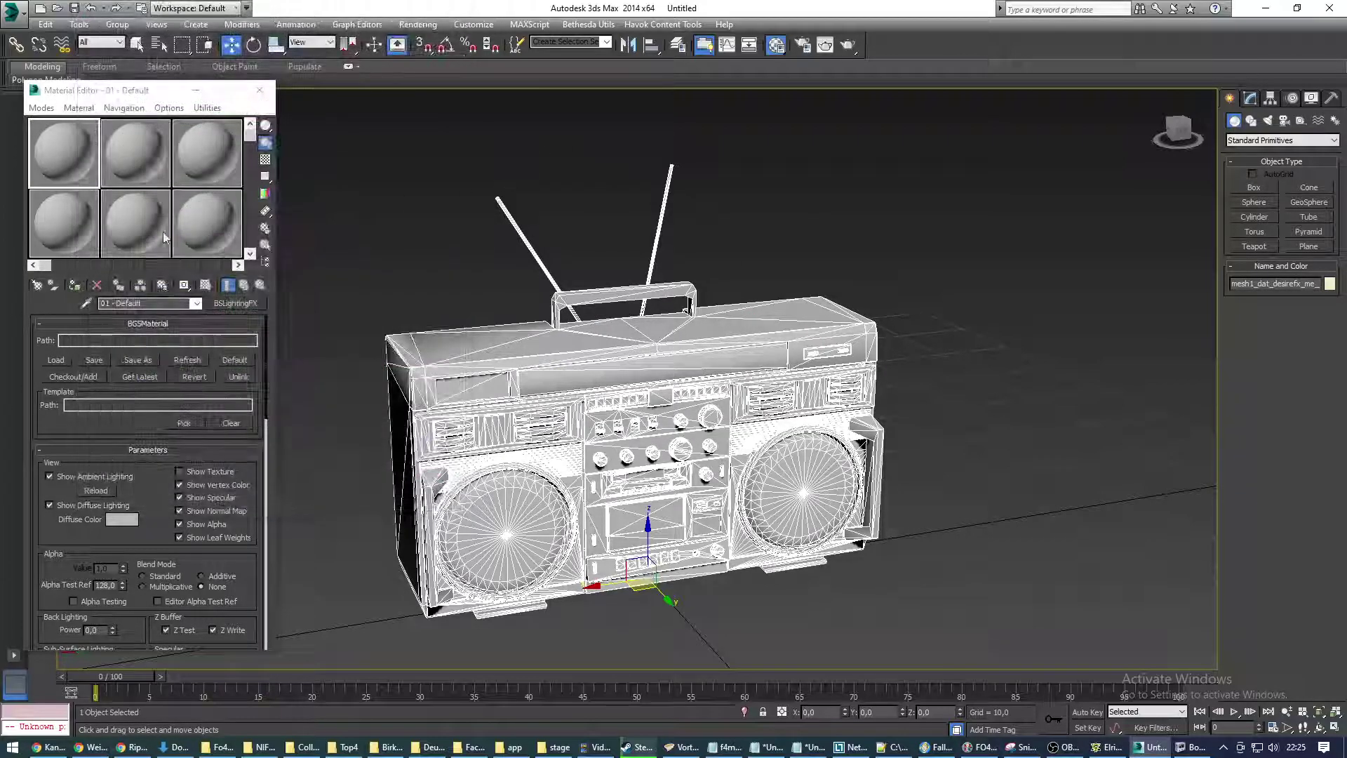
Assign the first BSLightingFX material to the boombox mesh
left_click(70, 143)
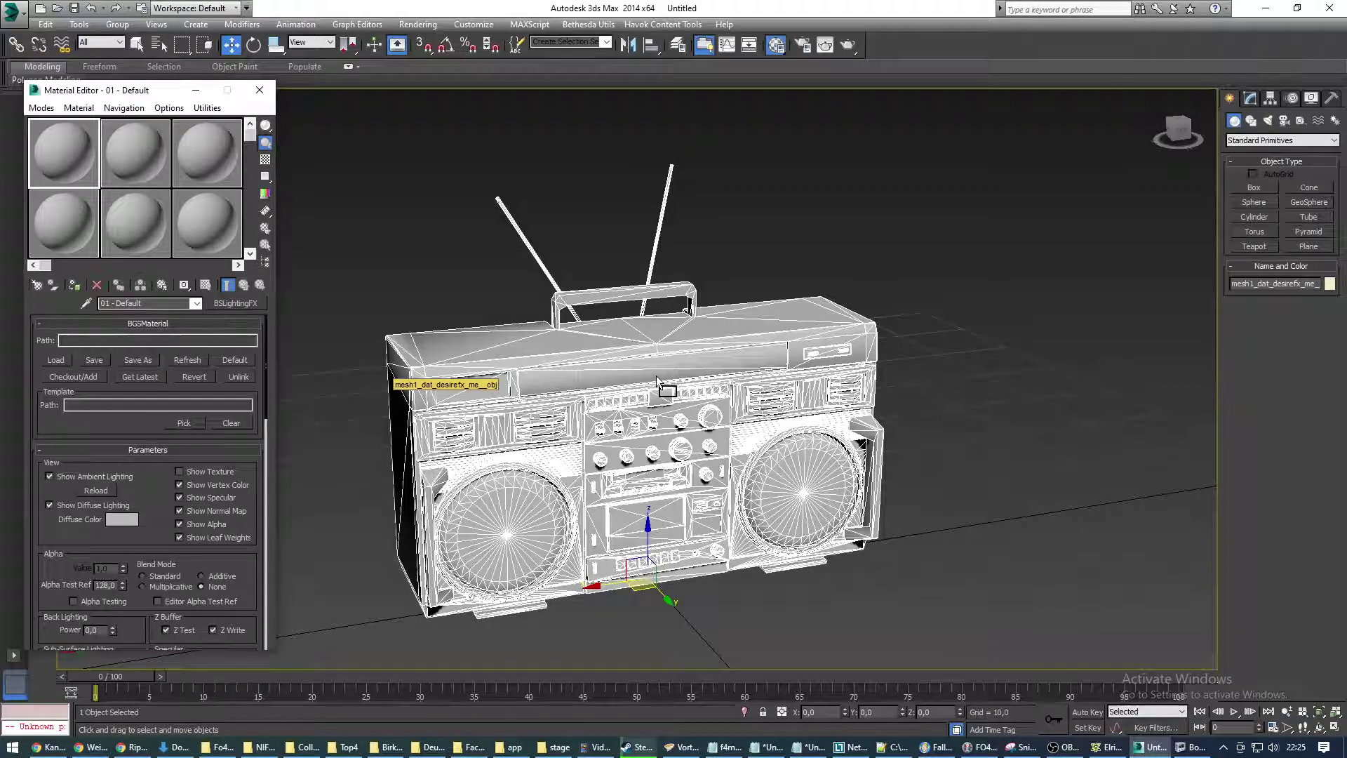
mouse_move(658, 382)
left_mouse_down()
mouse_move(288, 255)
mouse_move(73, 156)
mouse_move(656, 381)
mouse_move(649, 358)
left_mouse_up()
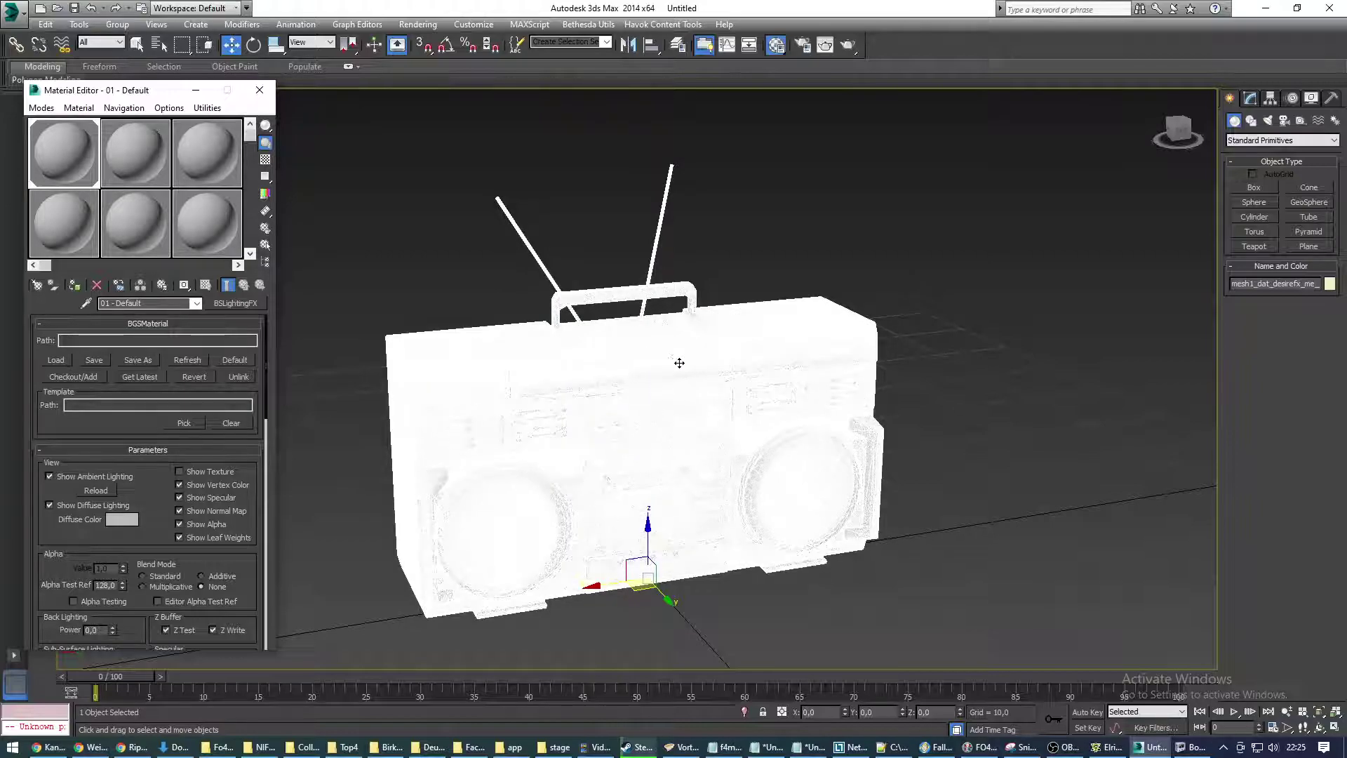
mouse_move(1181, 130)
left_mouse_down()
mouse_move(1162, 132)
mouse_move(1182, 129)
left_mouse_up()
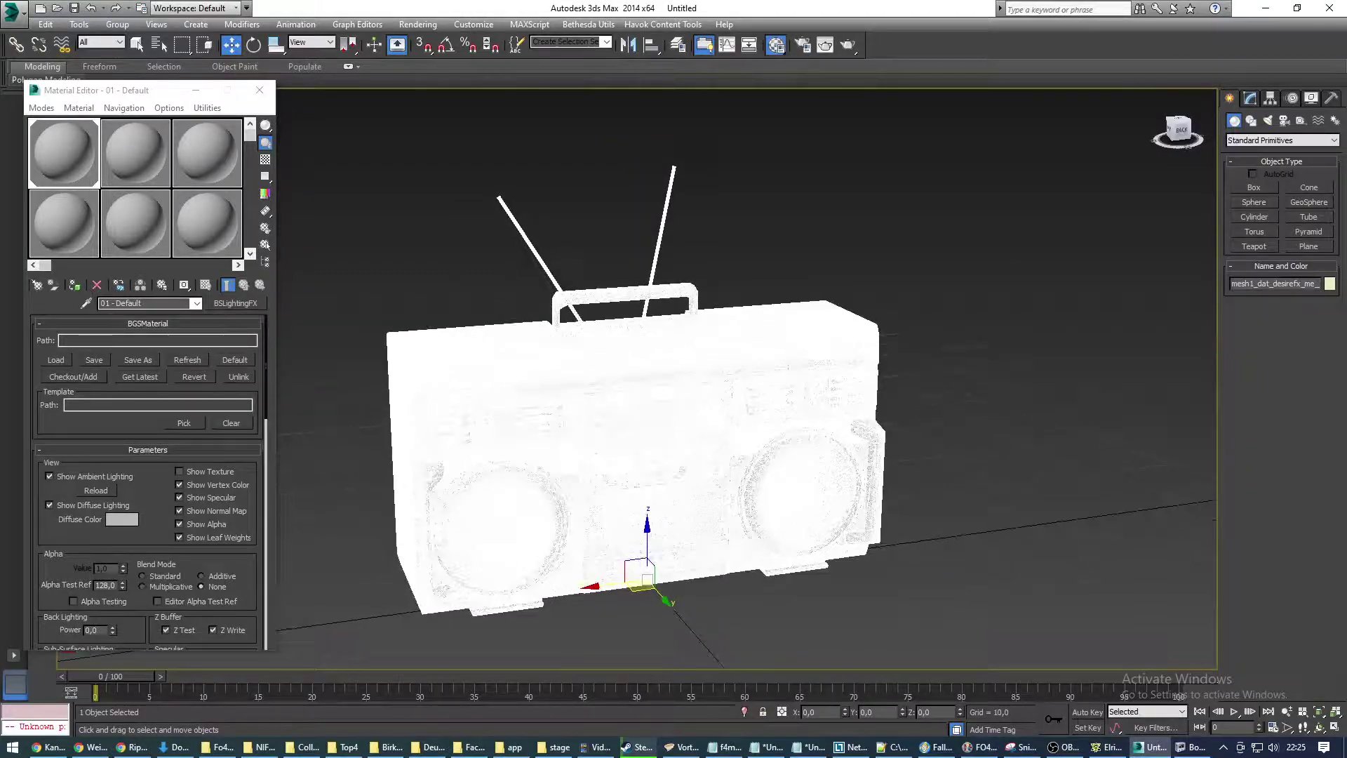
Clone the boombox as an independent Copy named 'Clone'
right_click(635, 364)
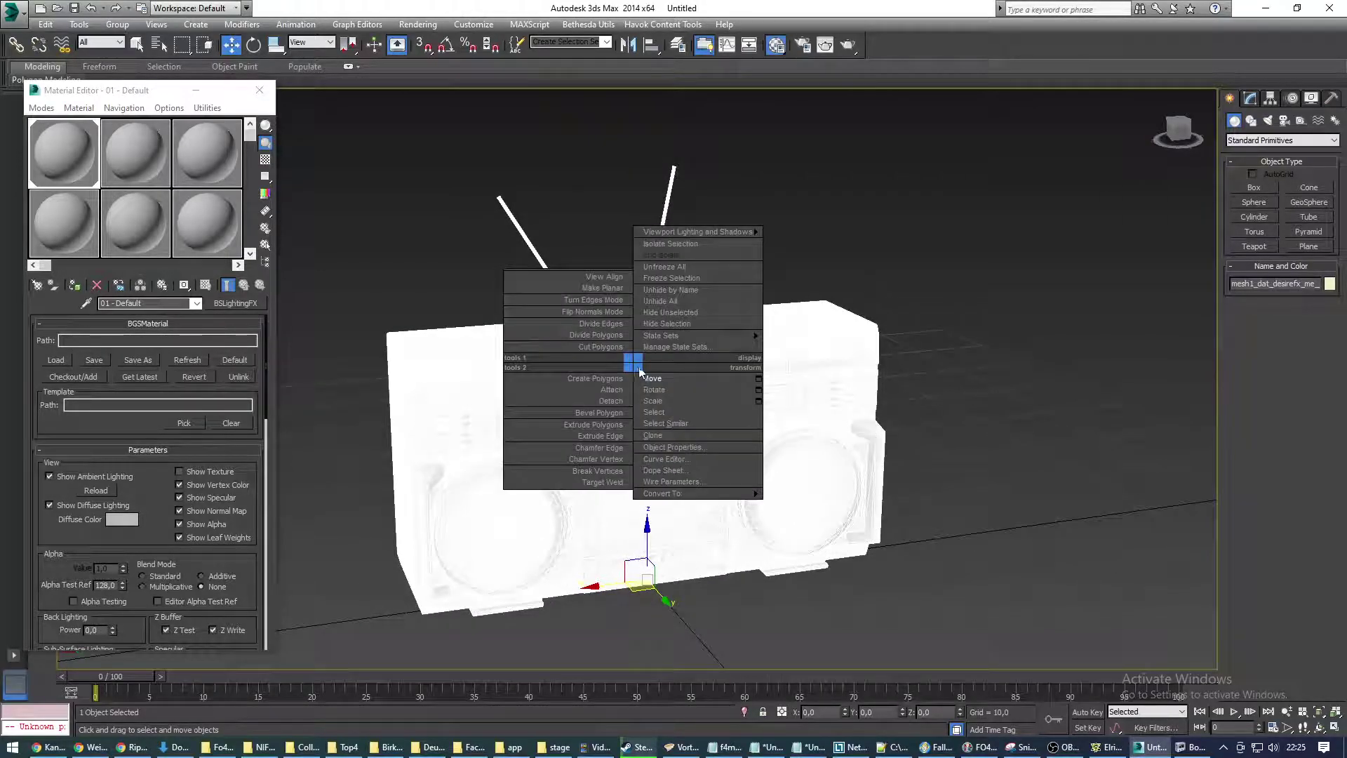
left_click(666, 433)
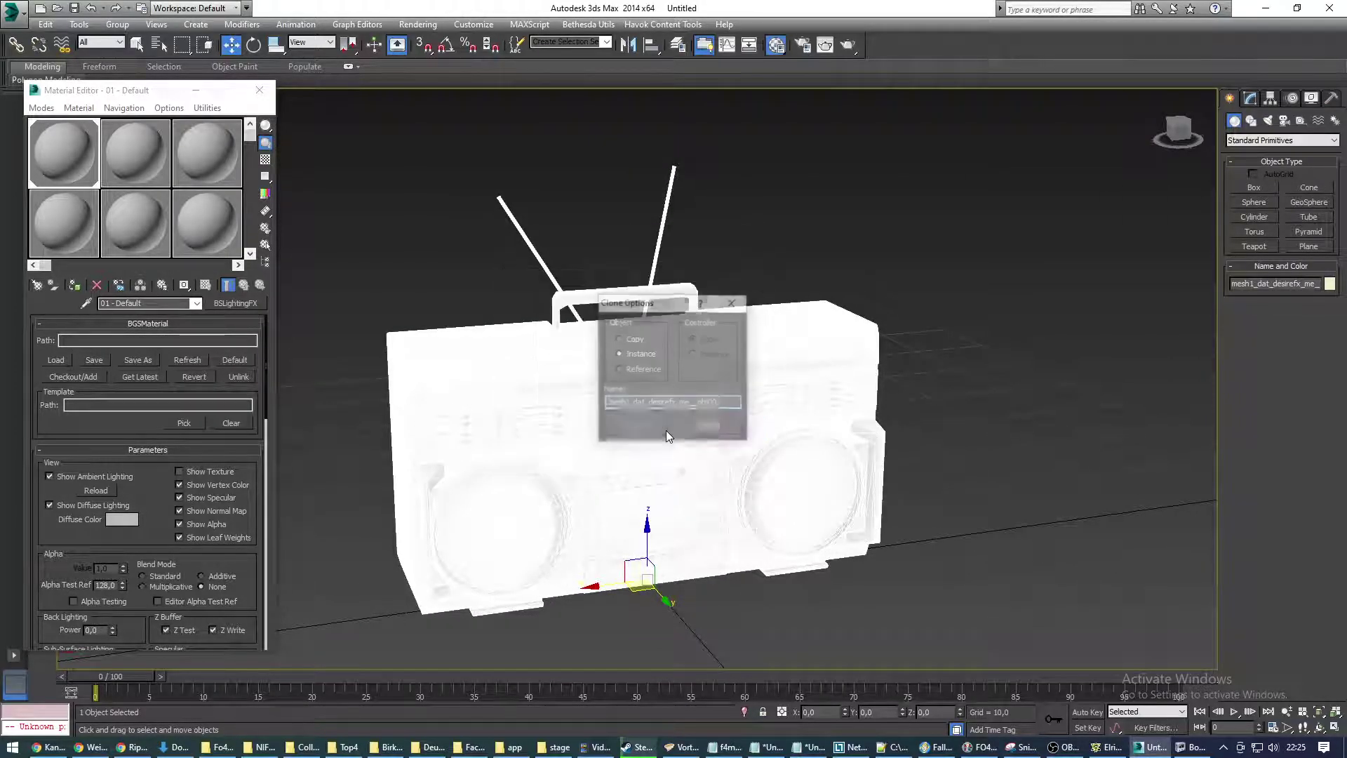
left_click(618, 339)
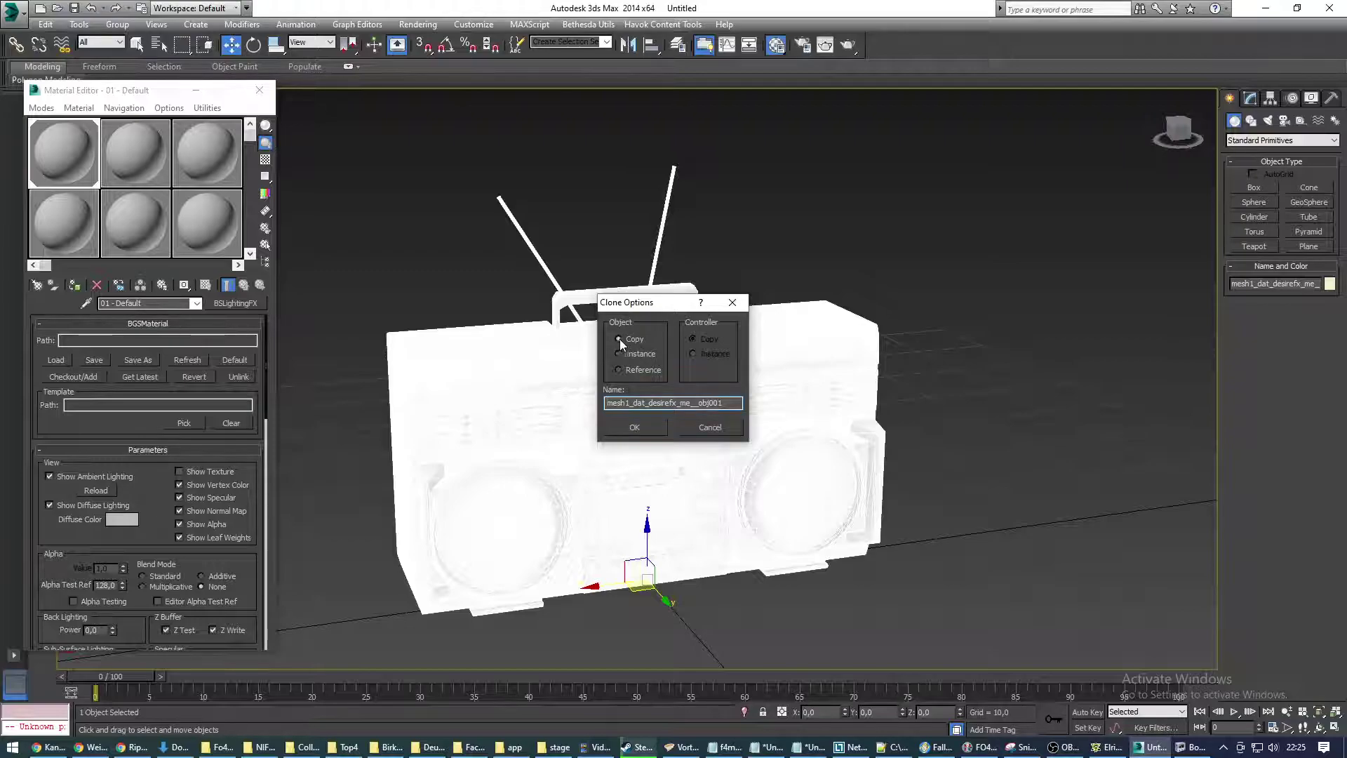
double_click(728, 406)
type("Clone")
left_click(635, 428)
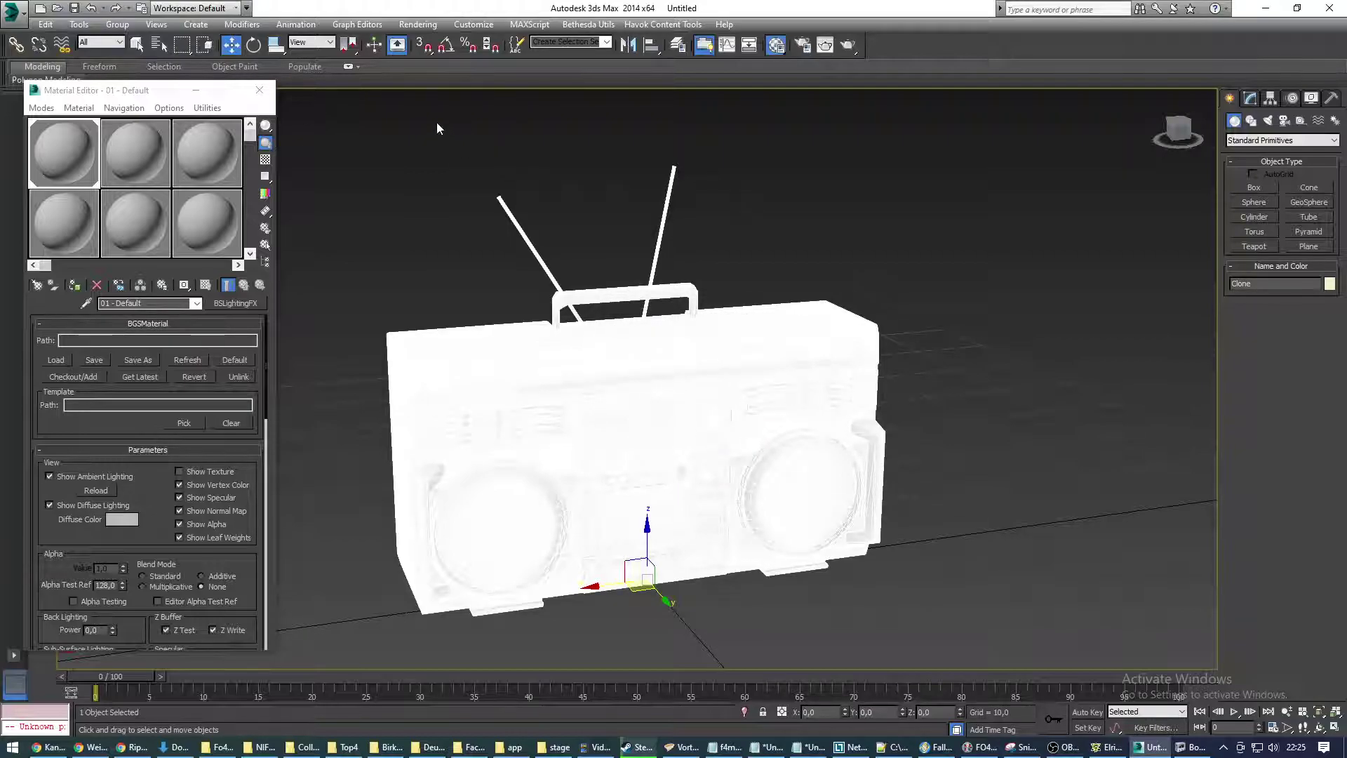
Select the boombox and Clone, then run Havok Create Rigid Body with Proxy(s) and confirm parenting
left_click_drag(437, 122, 832, 543)
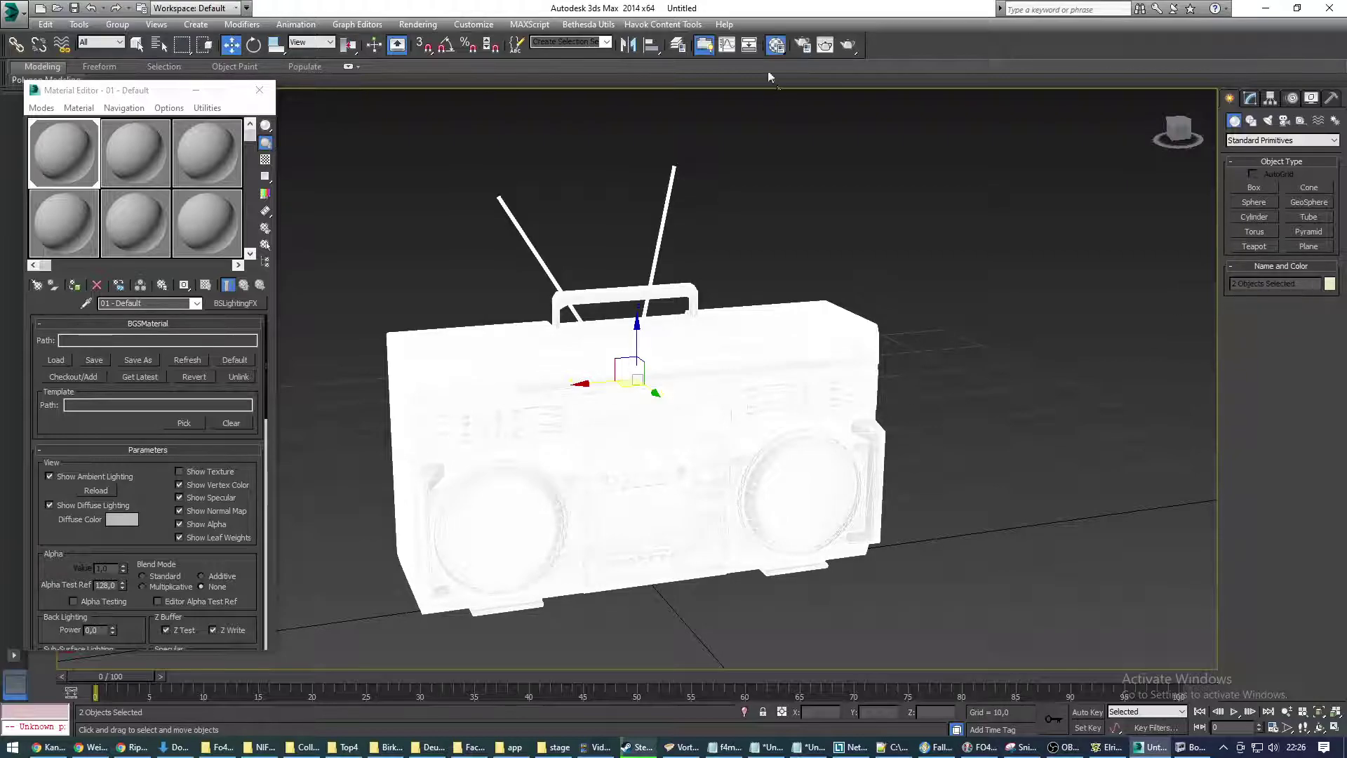
left_click(654, 25)
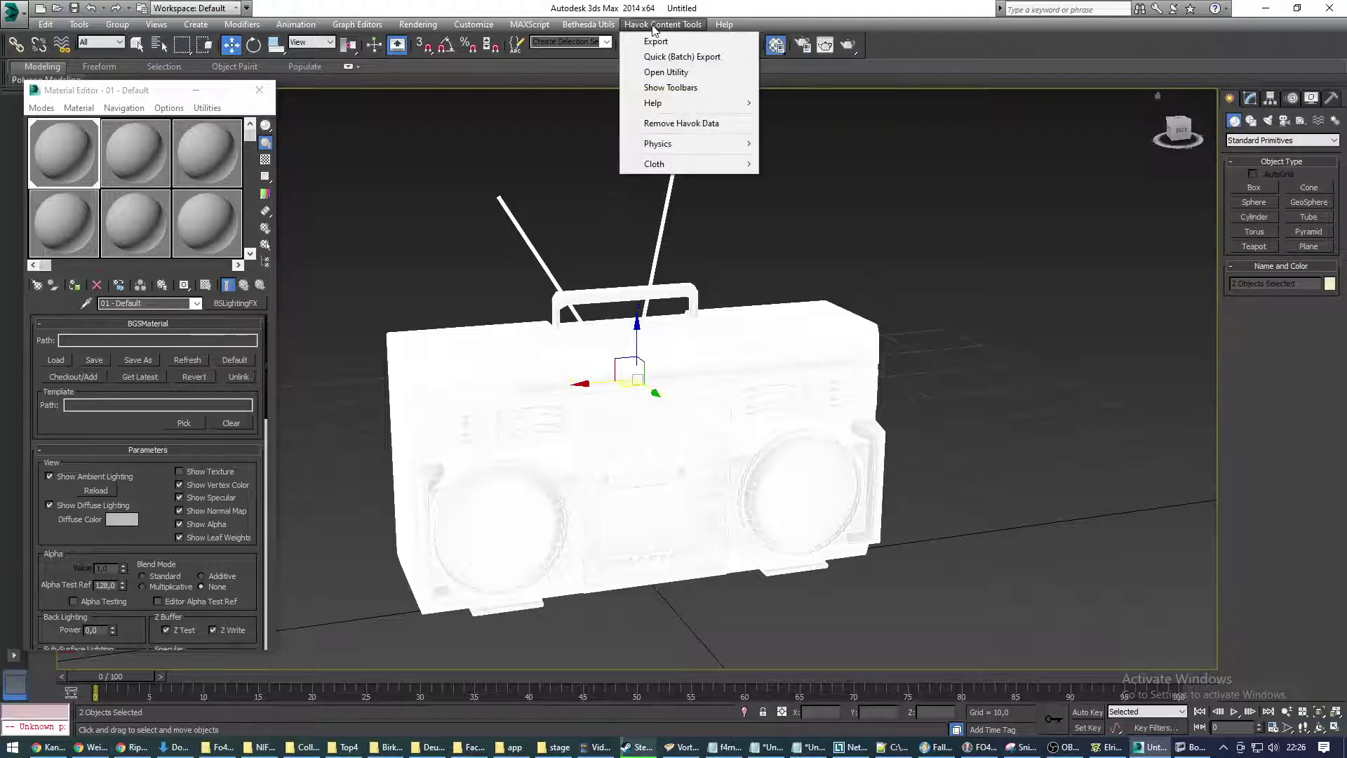
mouse_move(691, 142)
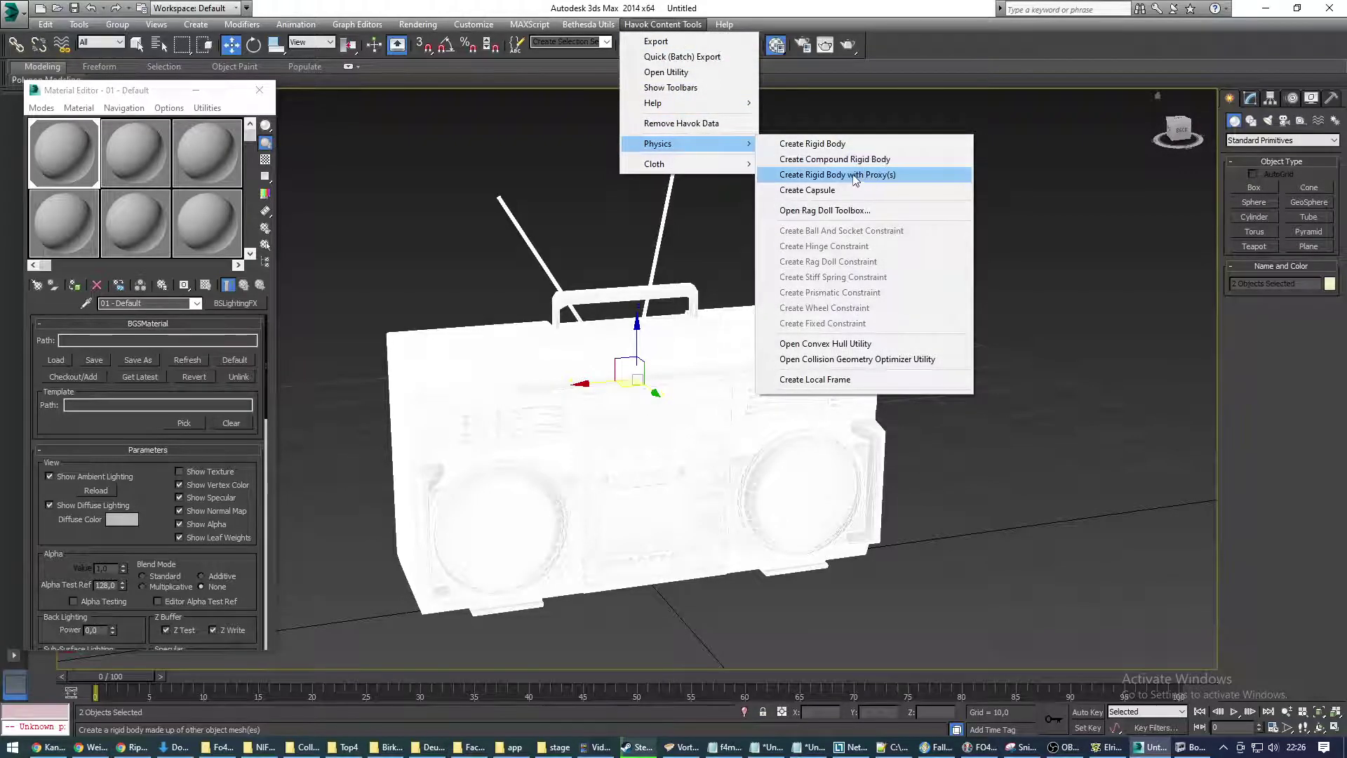
left_click(920, 175)
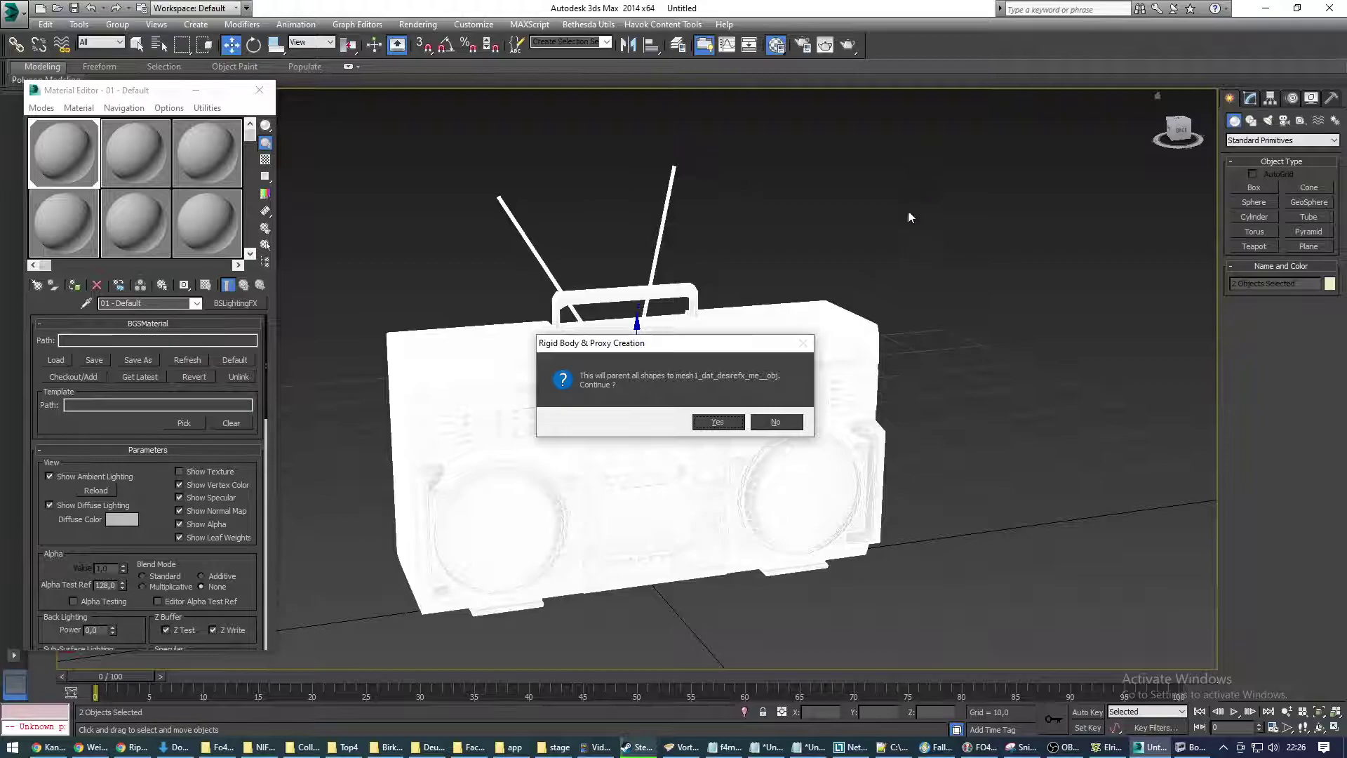
left_click(717, 422)
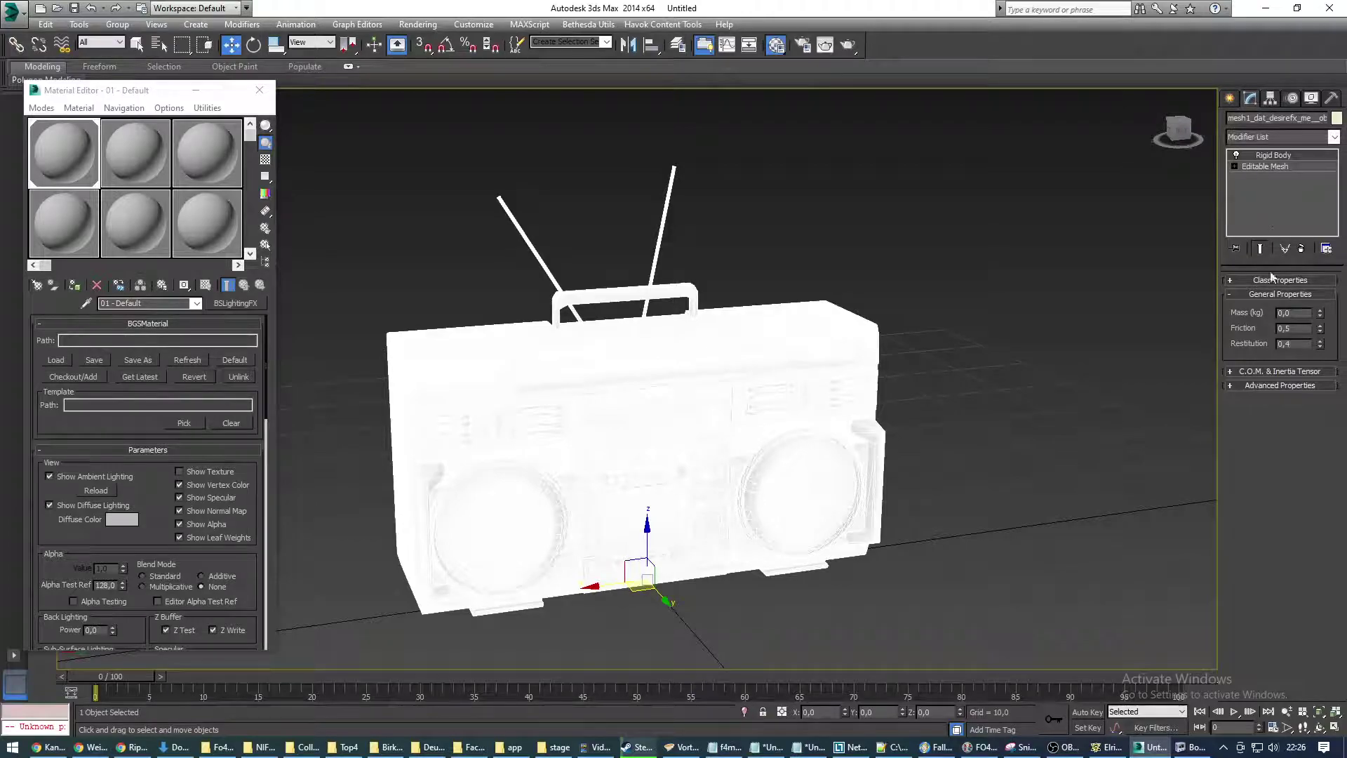
Set the rigid body mass to 6 kg, switch Clone's shape type to Mesh, and reselect both
type("6")
left_click(699, 345)
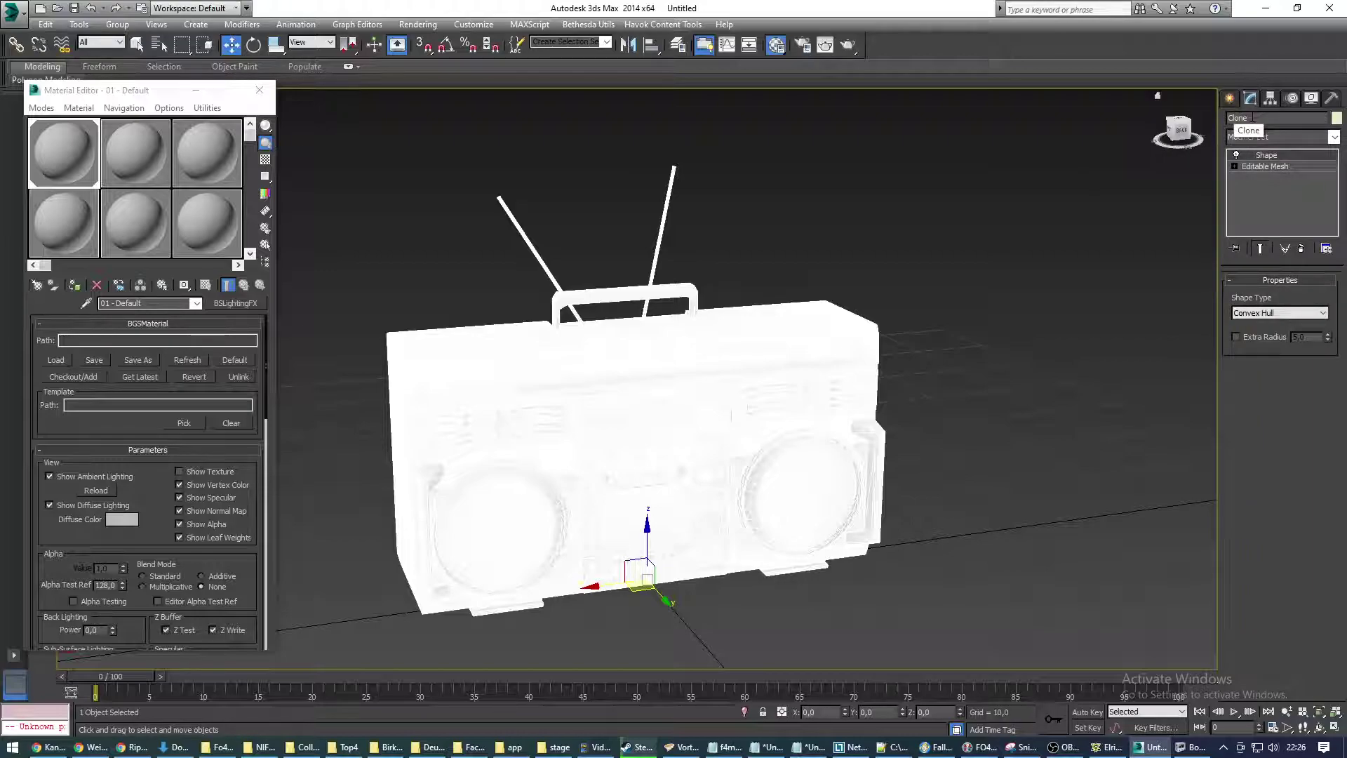
left_click(1284, 313)
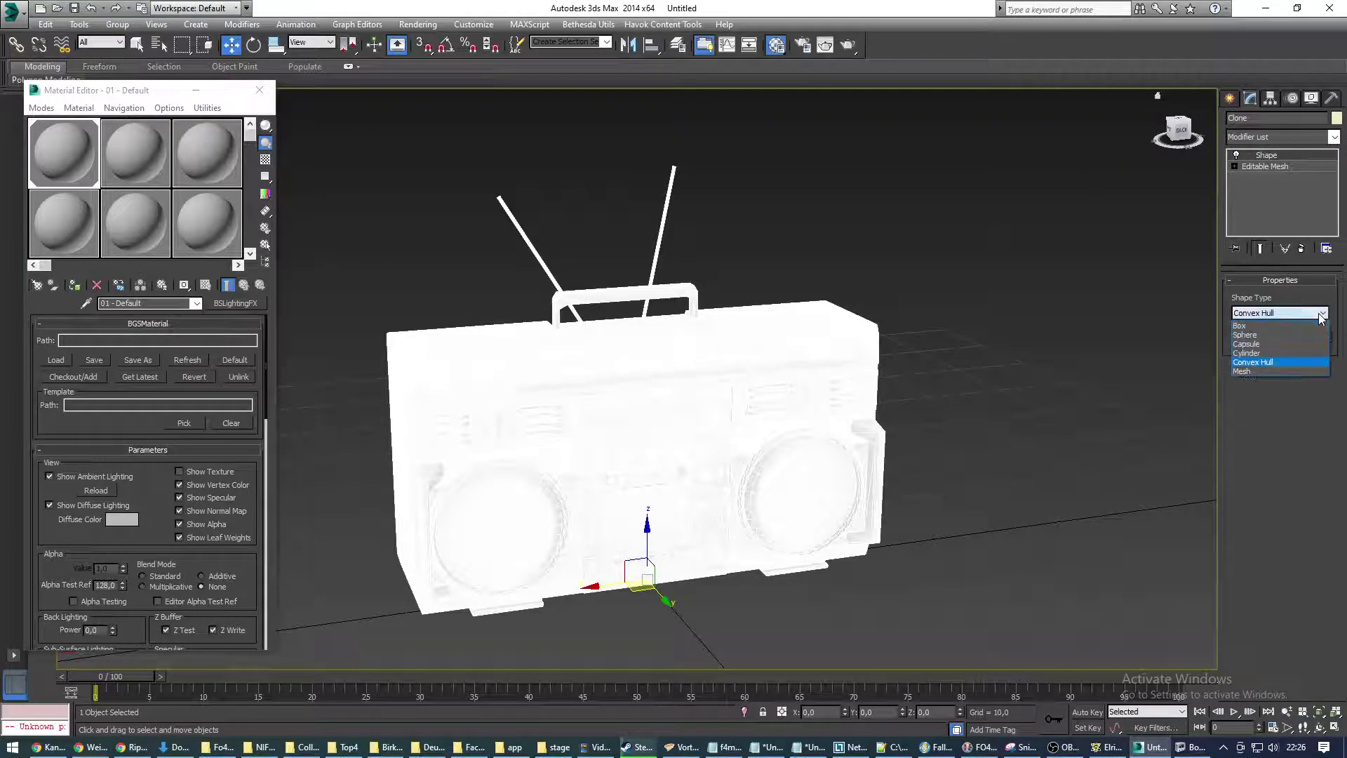
left_click(1265, 372)
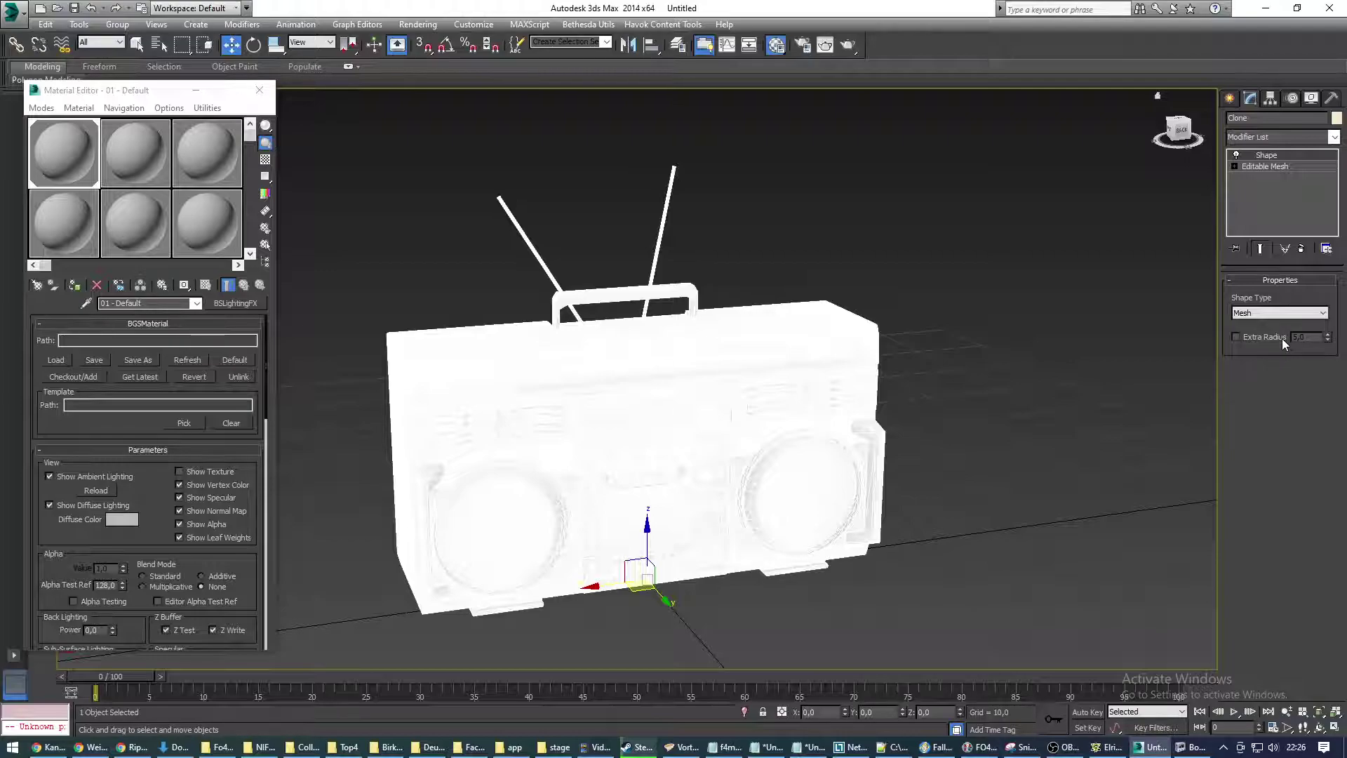
left_click_drag(926, 184, 501, 559)
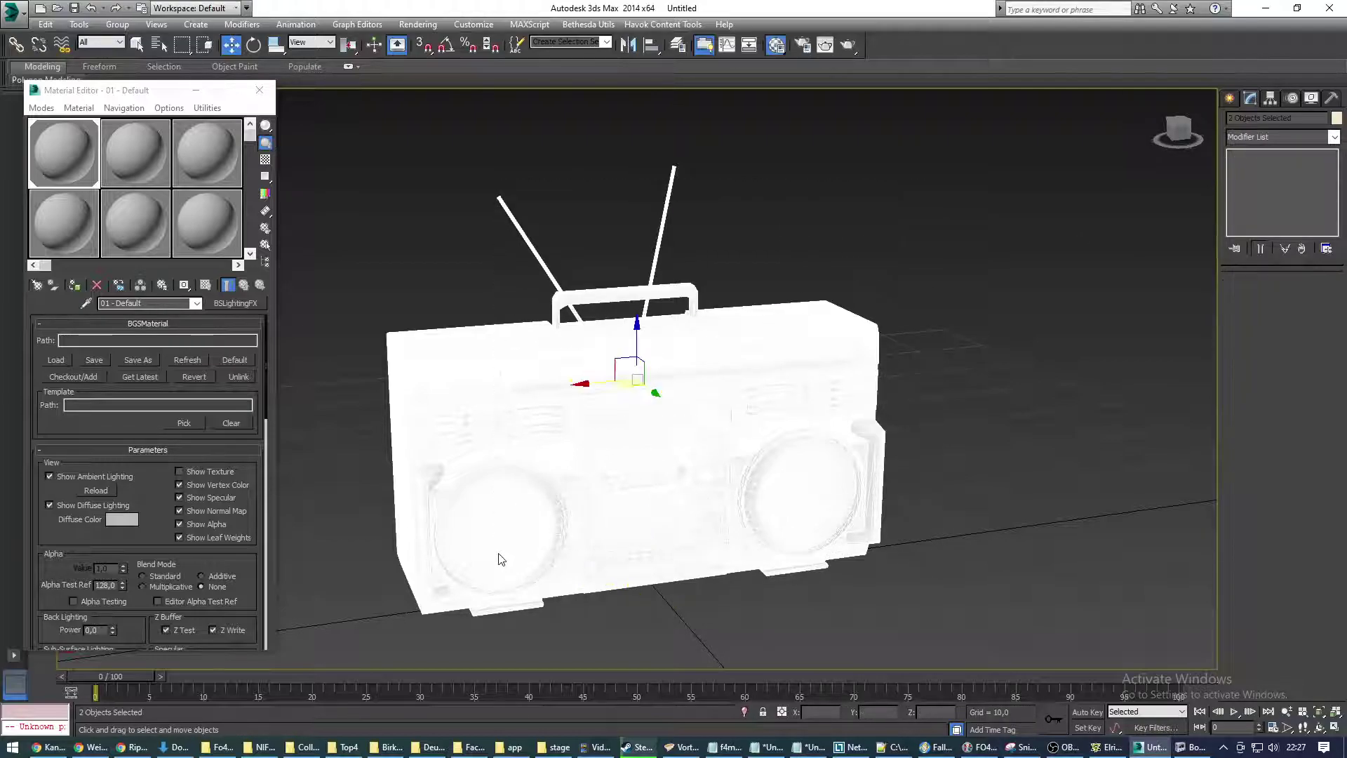
Open the CollisionGroup utility from the Utilities panel for both collision objects
left_click(1332, 98)
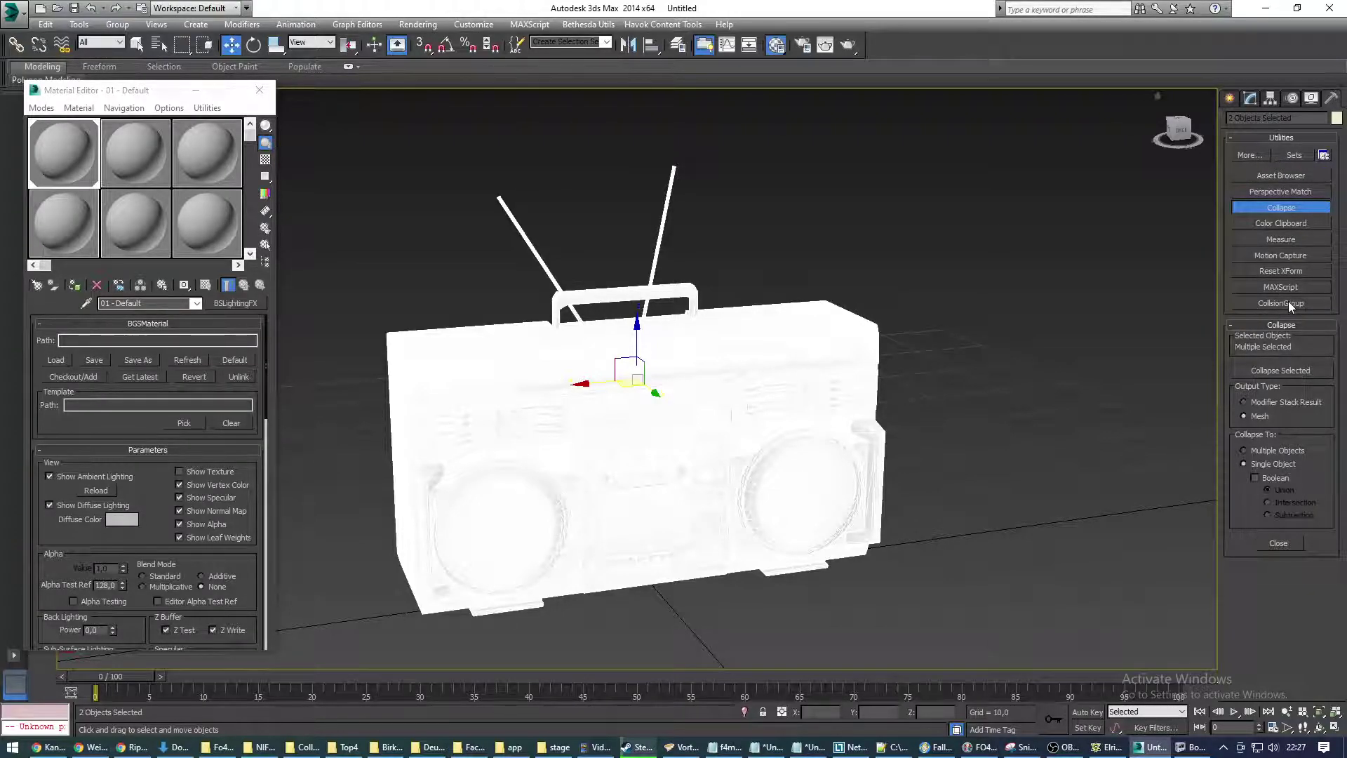
left_click(1239, 156)
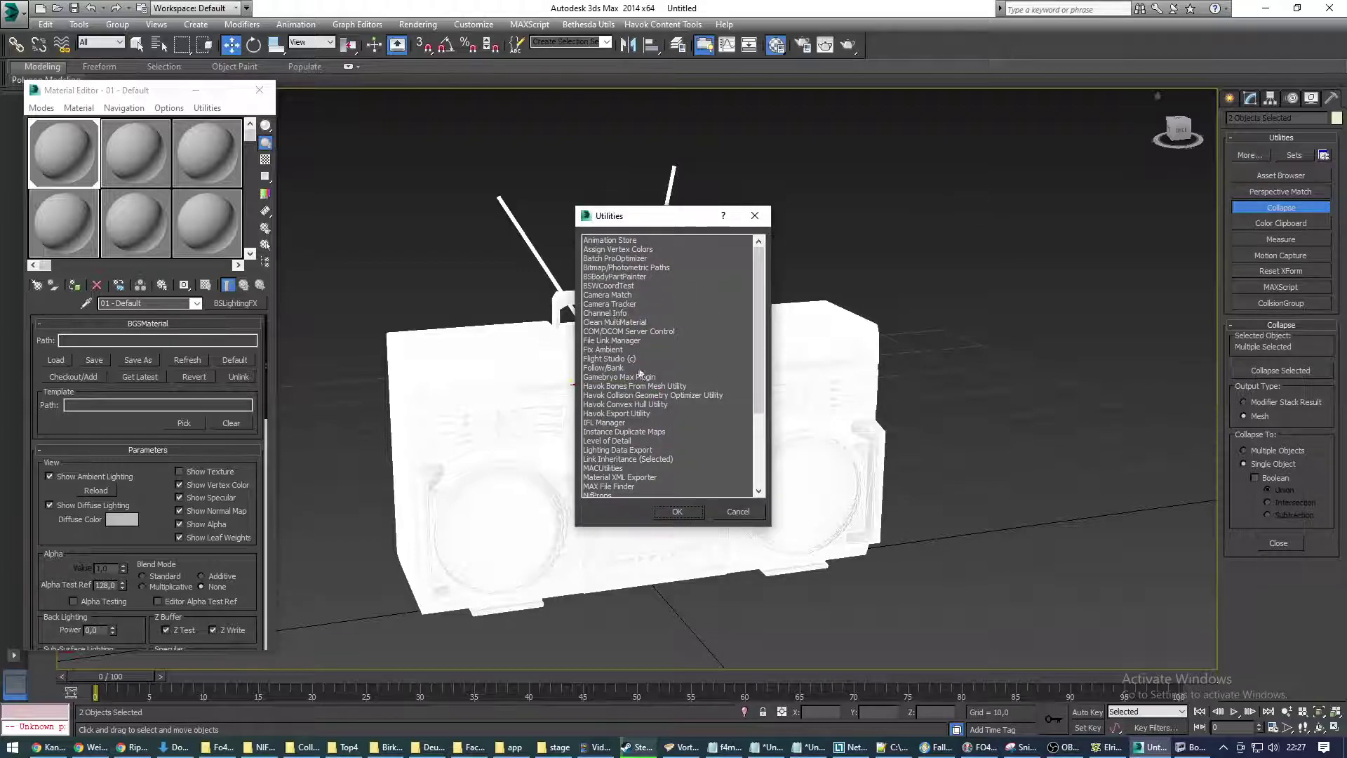
left_click(743, 512)
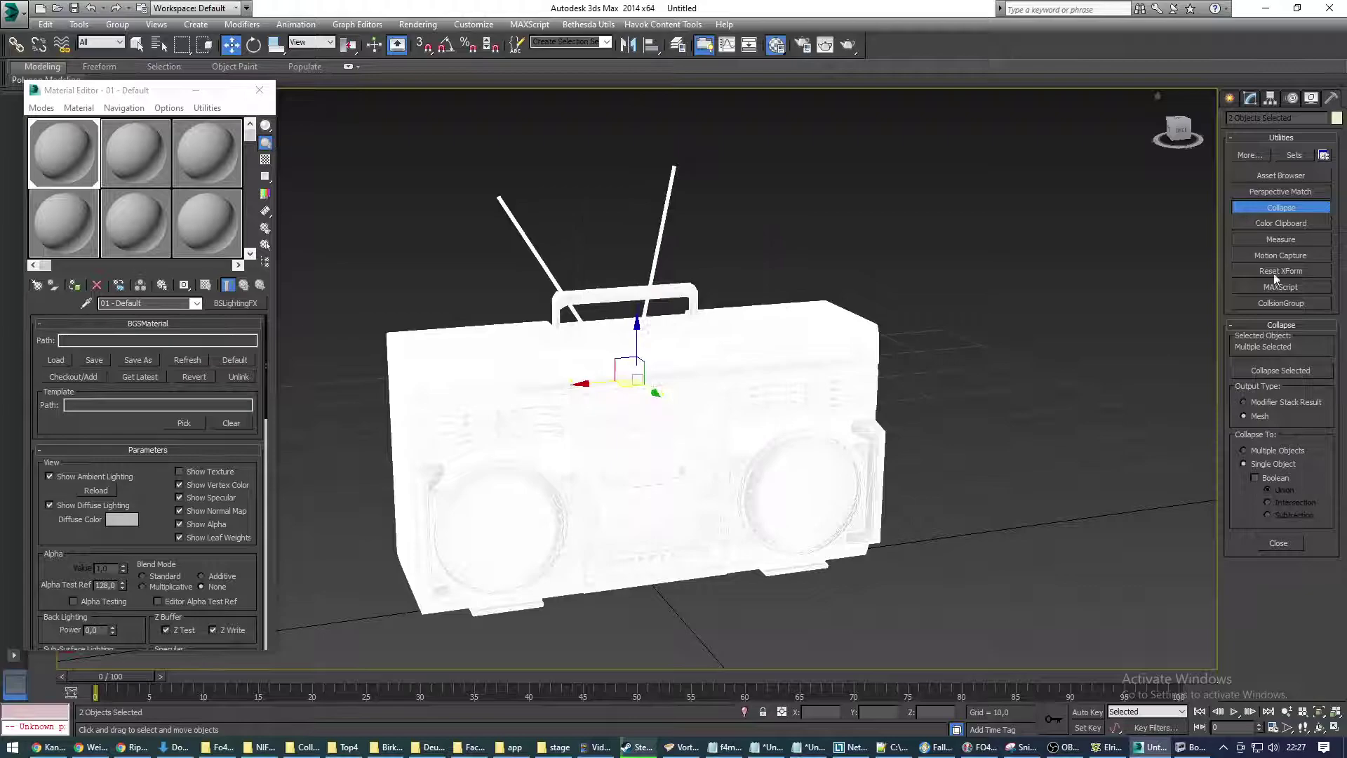
left_click(1281, 303)
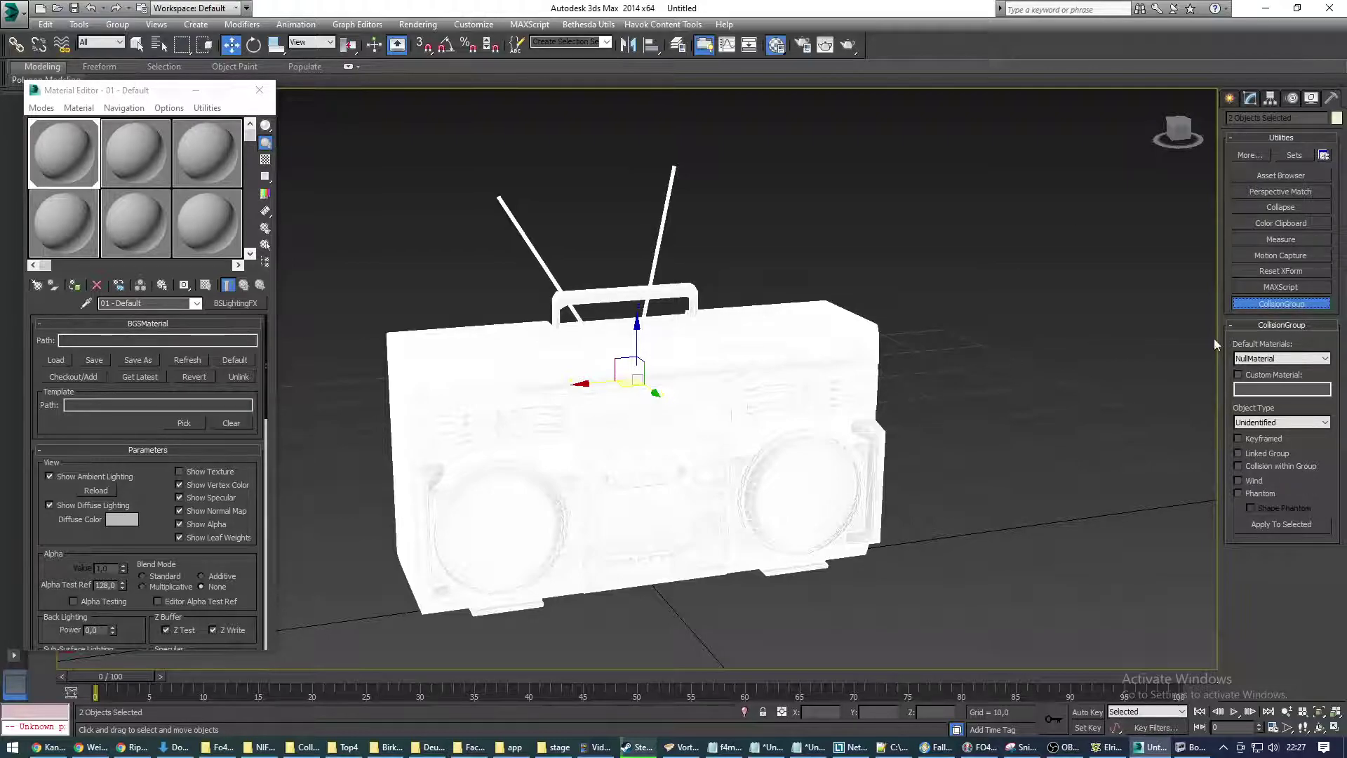
Apply the MetalHeavy default material and Static object type to both collision objects
left_click(1278, 358)
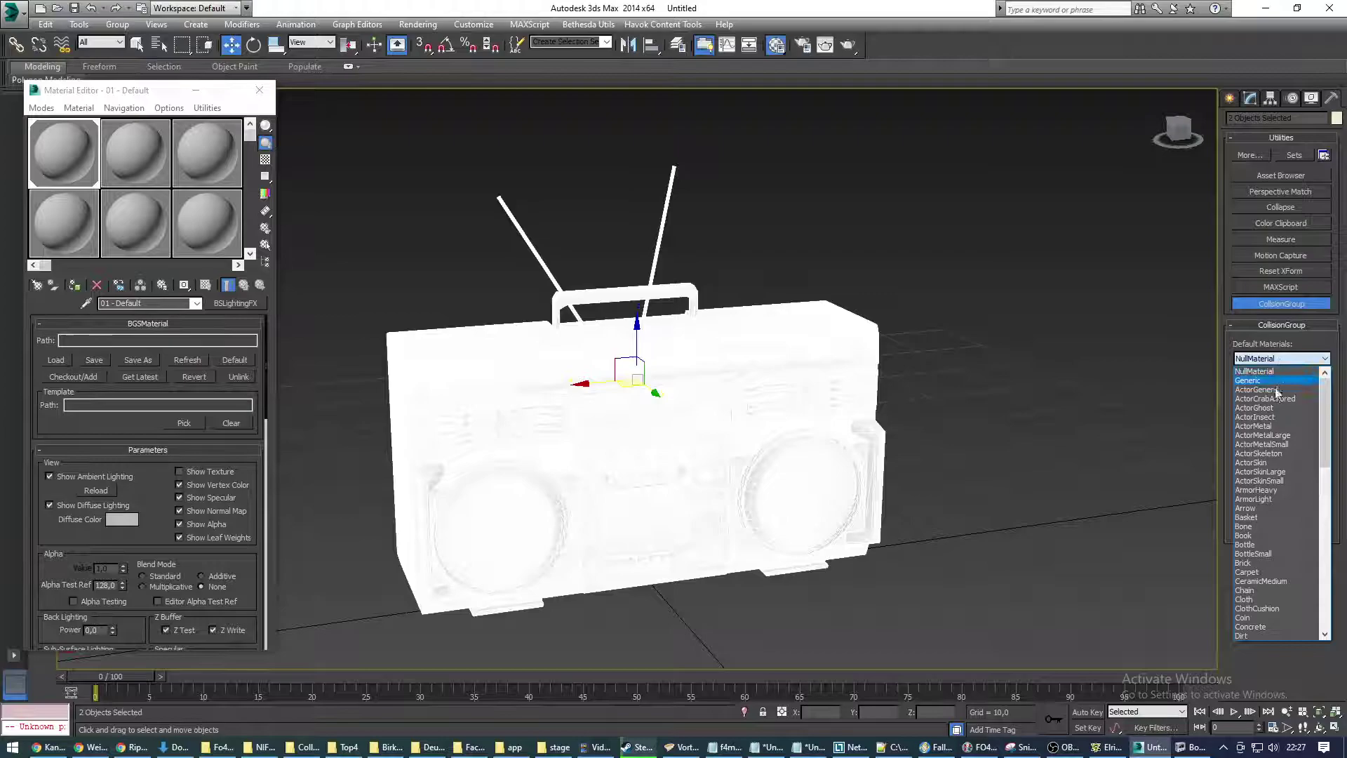
scroll(1319, 414, "down", 1)
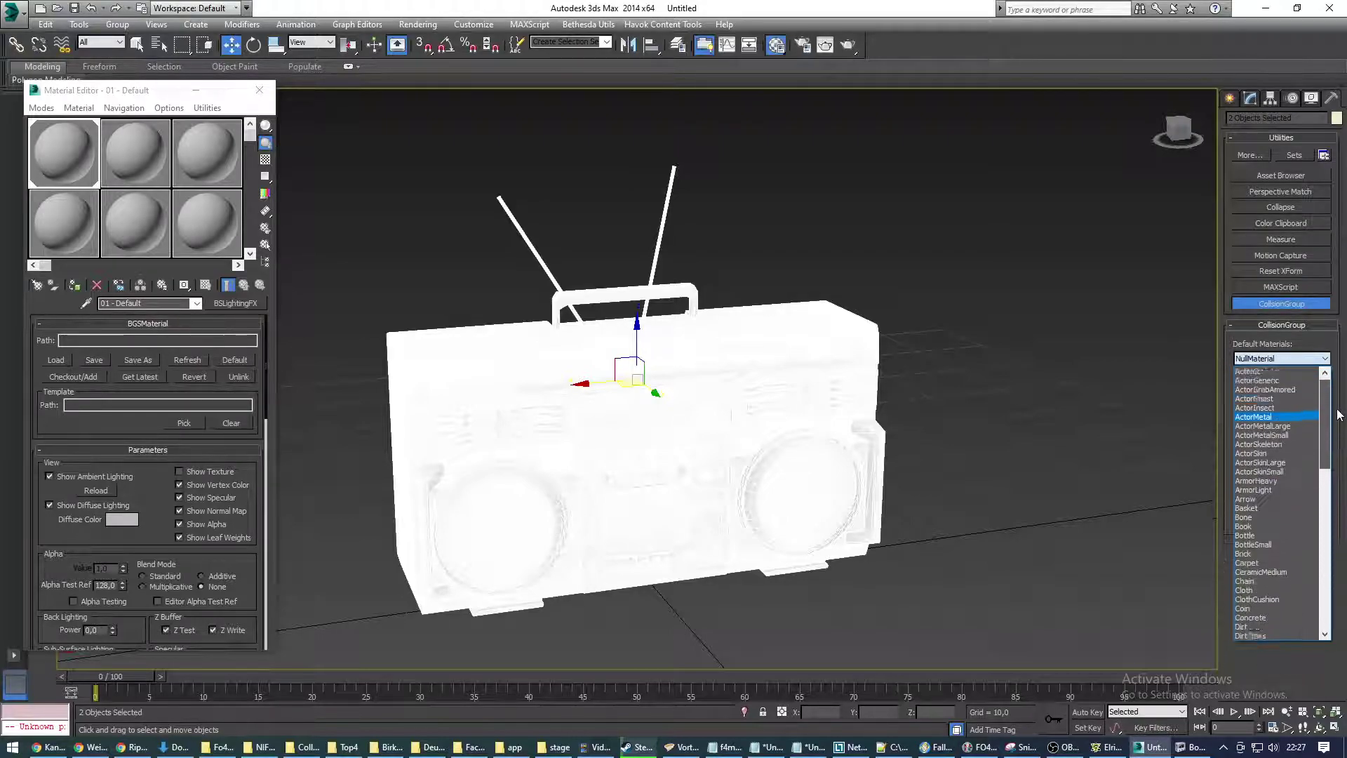
scroll(1326, 474, "down", 5)
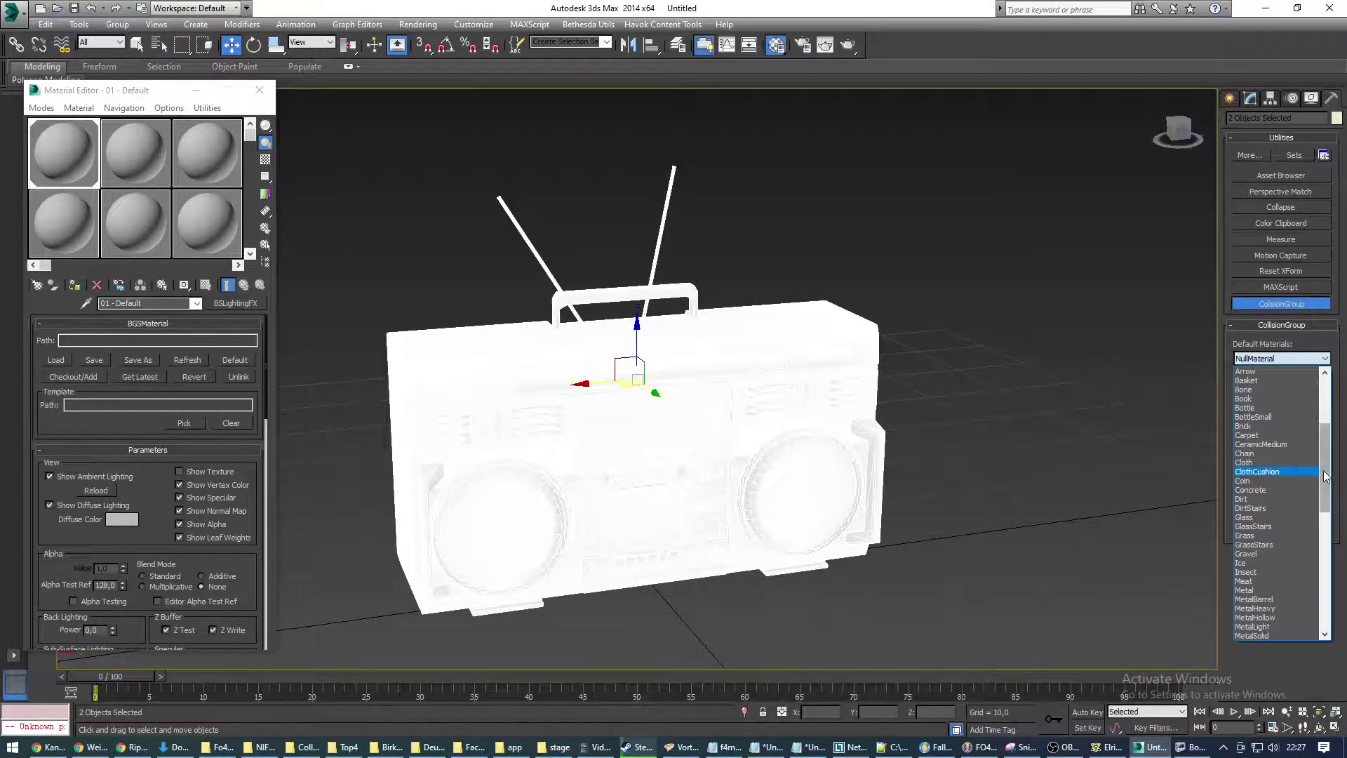
left_click_drag(1325, 477, 1332, 532)
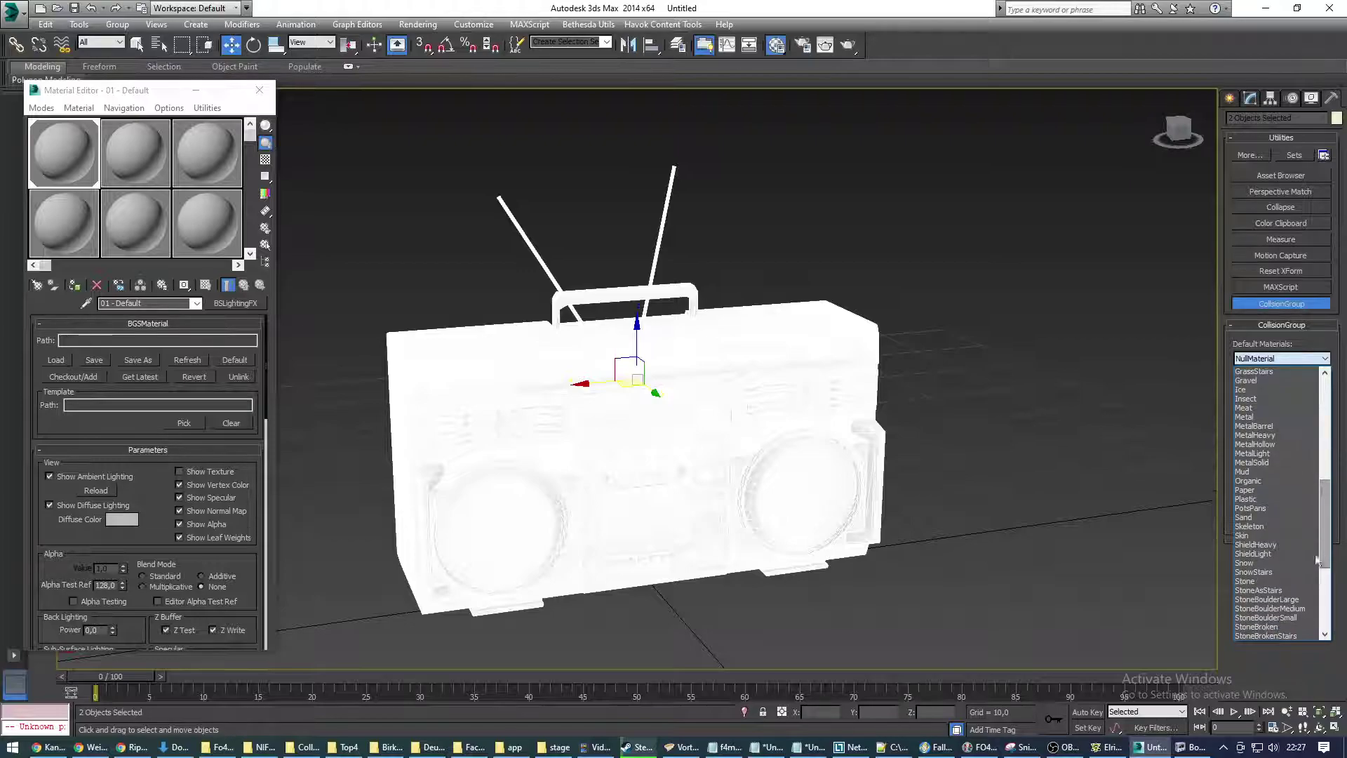
left_click(1267, 435)
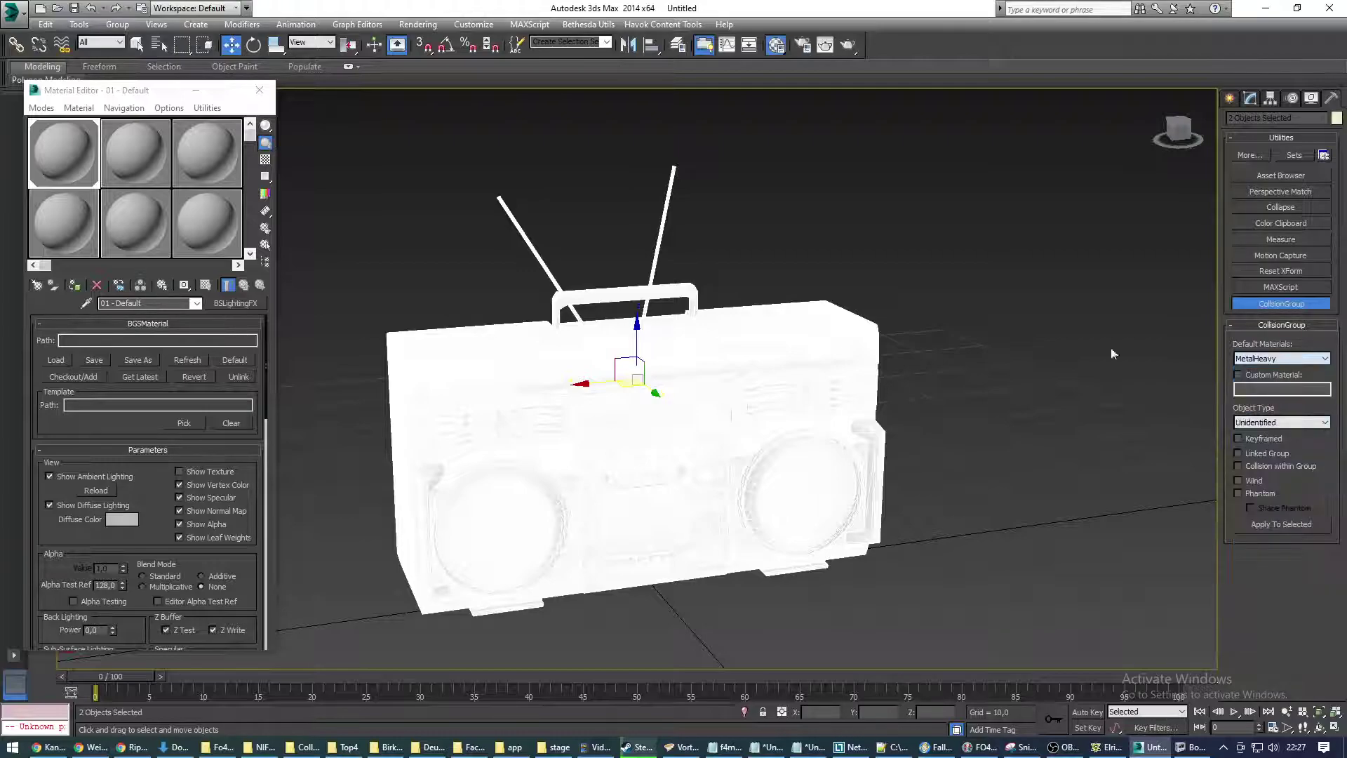
left_click(1325, 423)
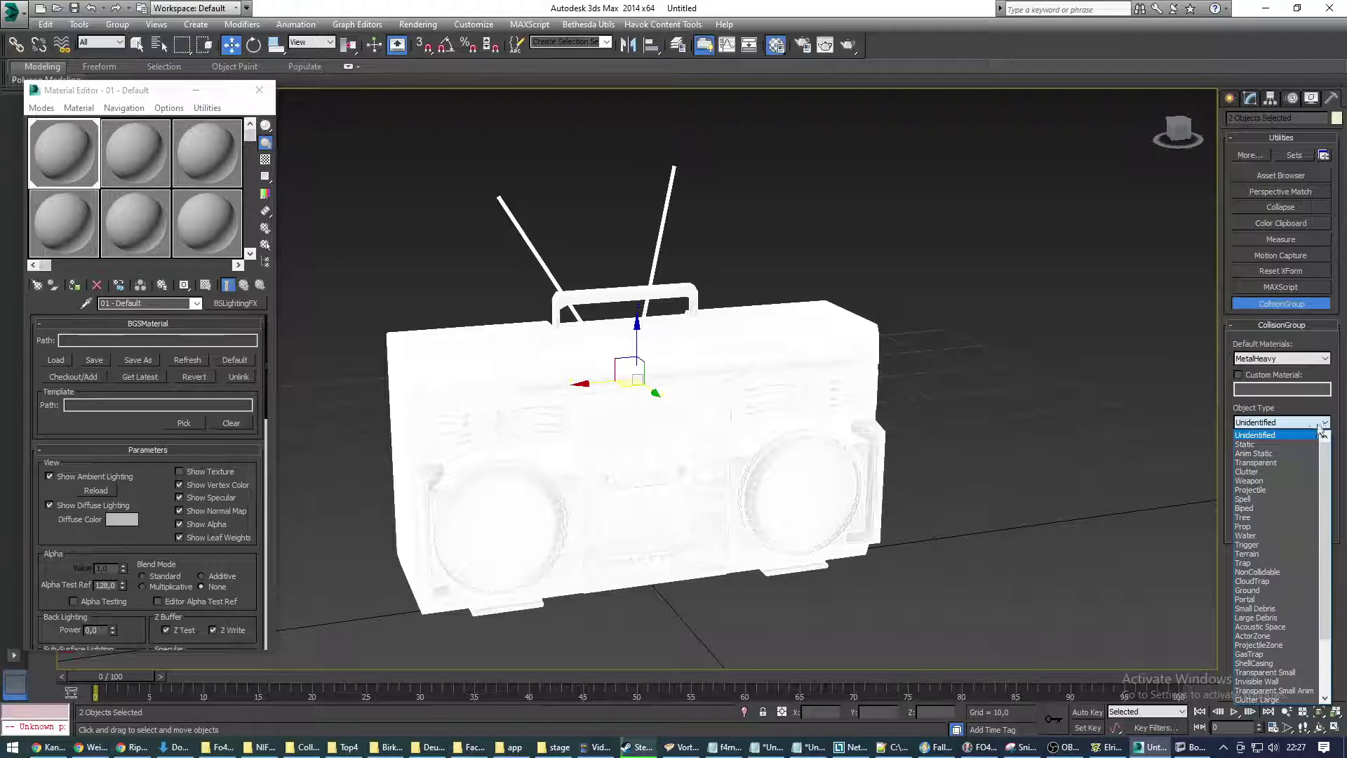
left_click(1264, 446)
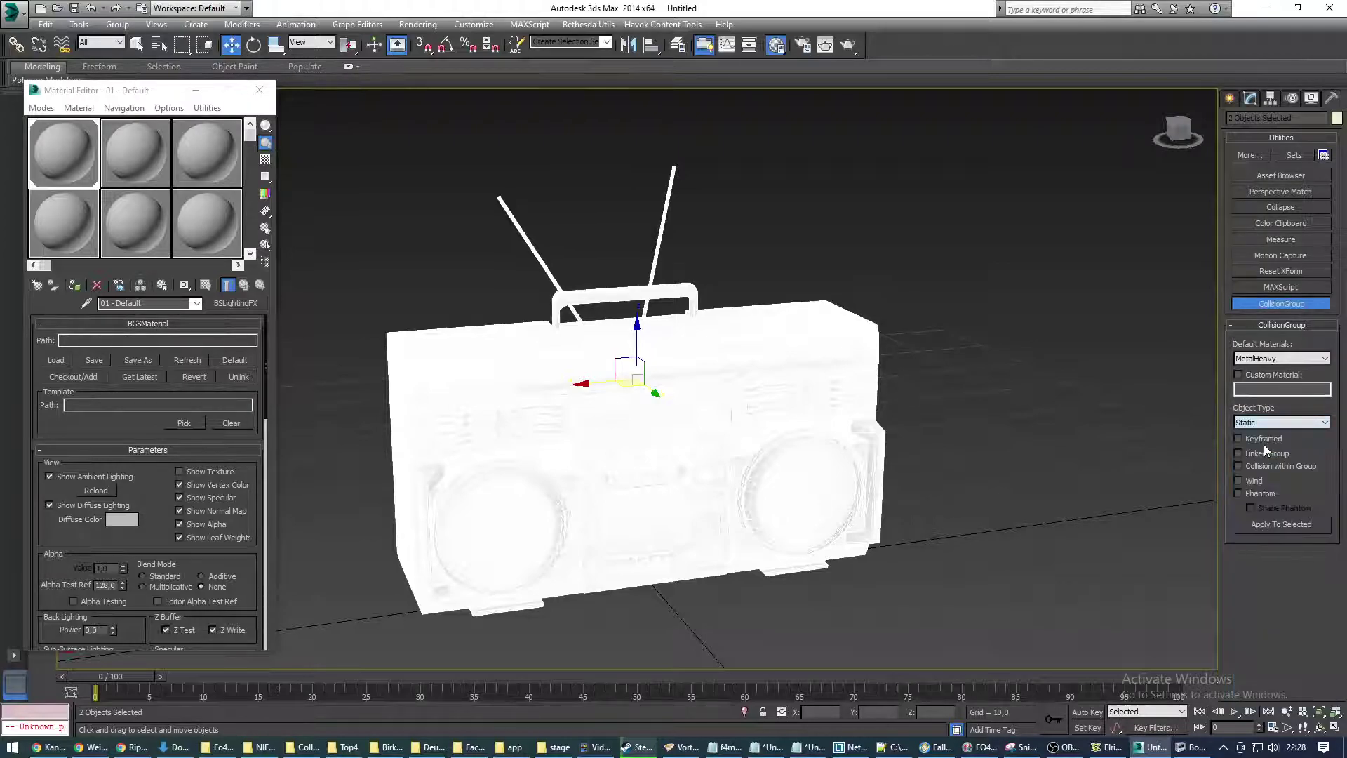
left_click(1281, 525)
Start exporting the scene with the Gamebryo NIF export format selected
left_click(14, 10)
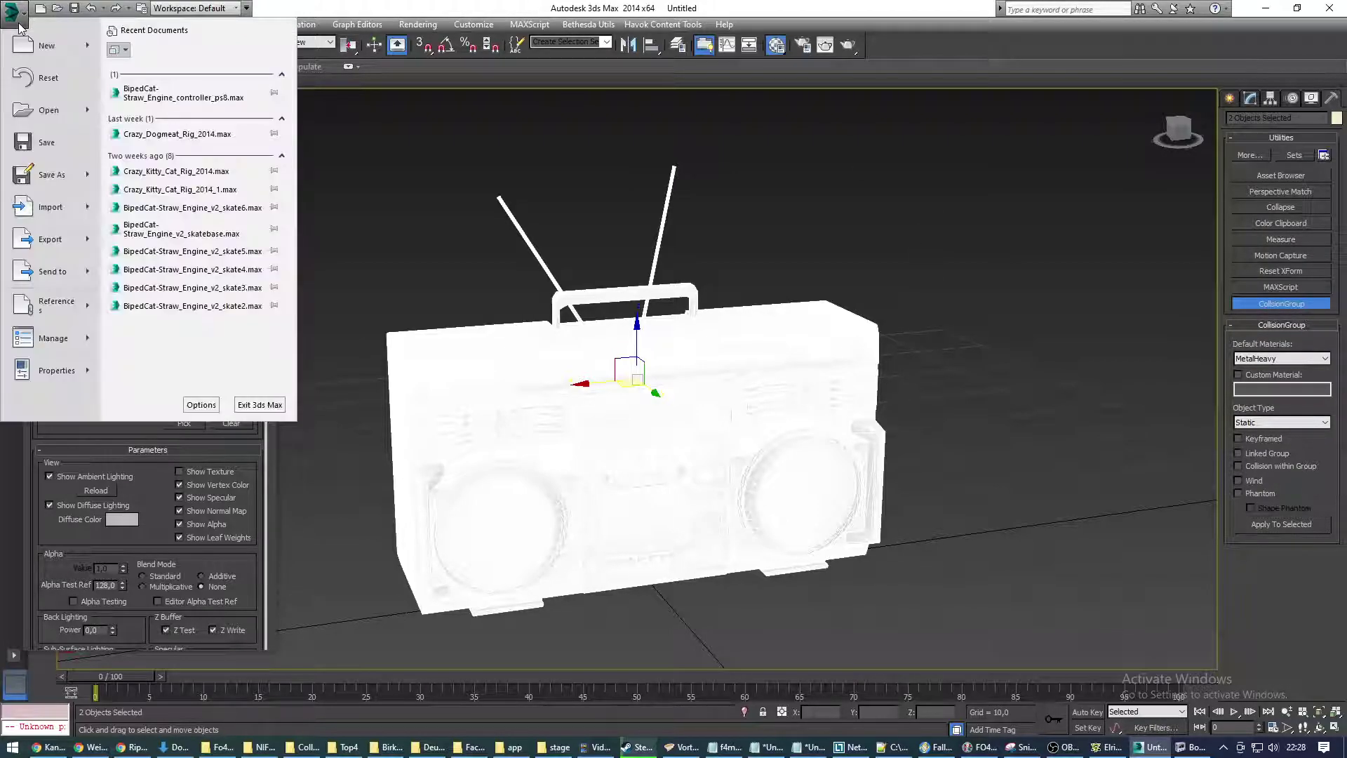
left_click(48, 240)
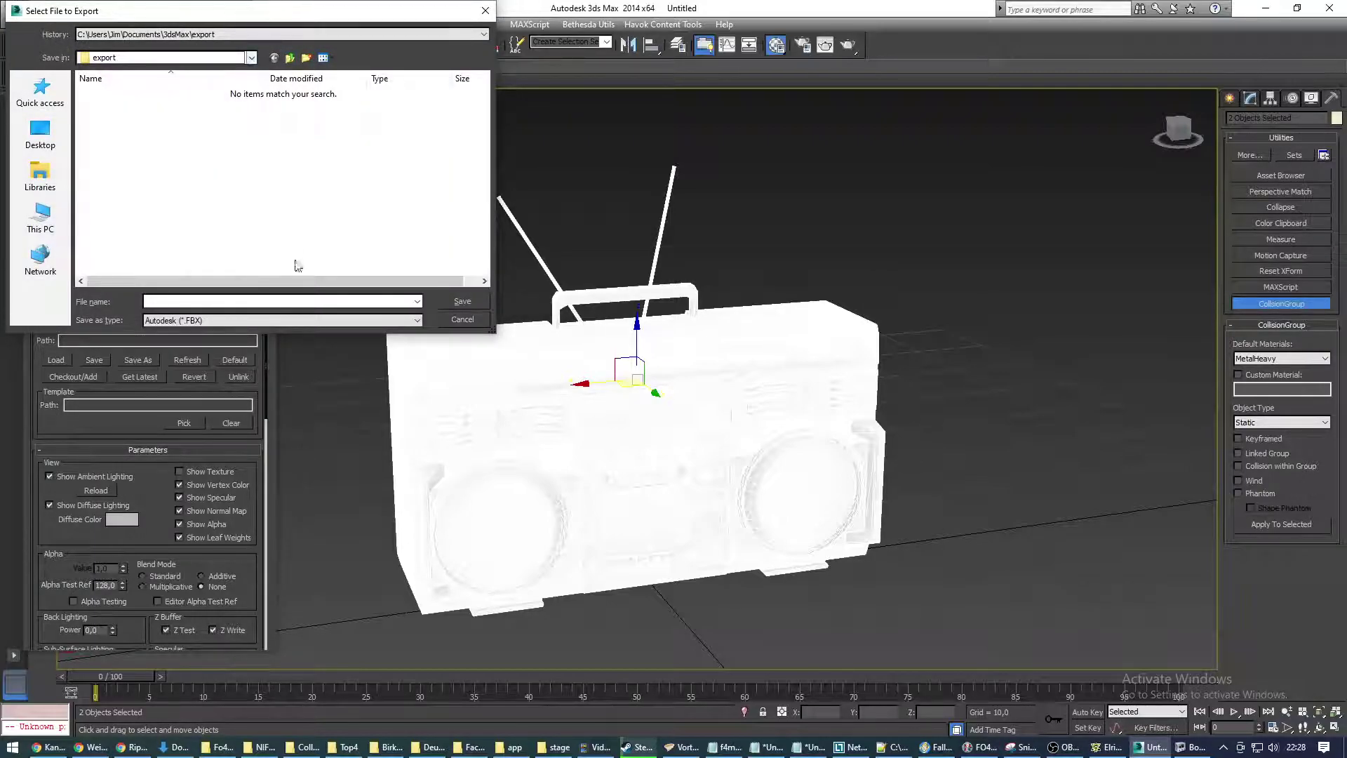
left_click(295, 320)
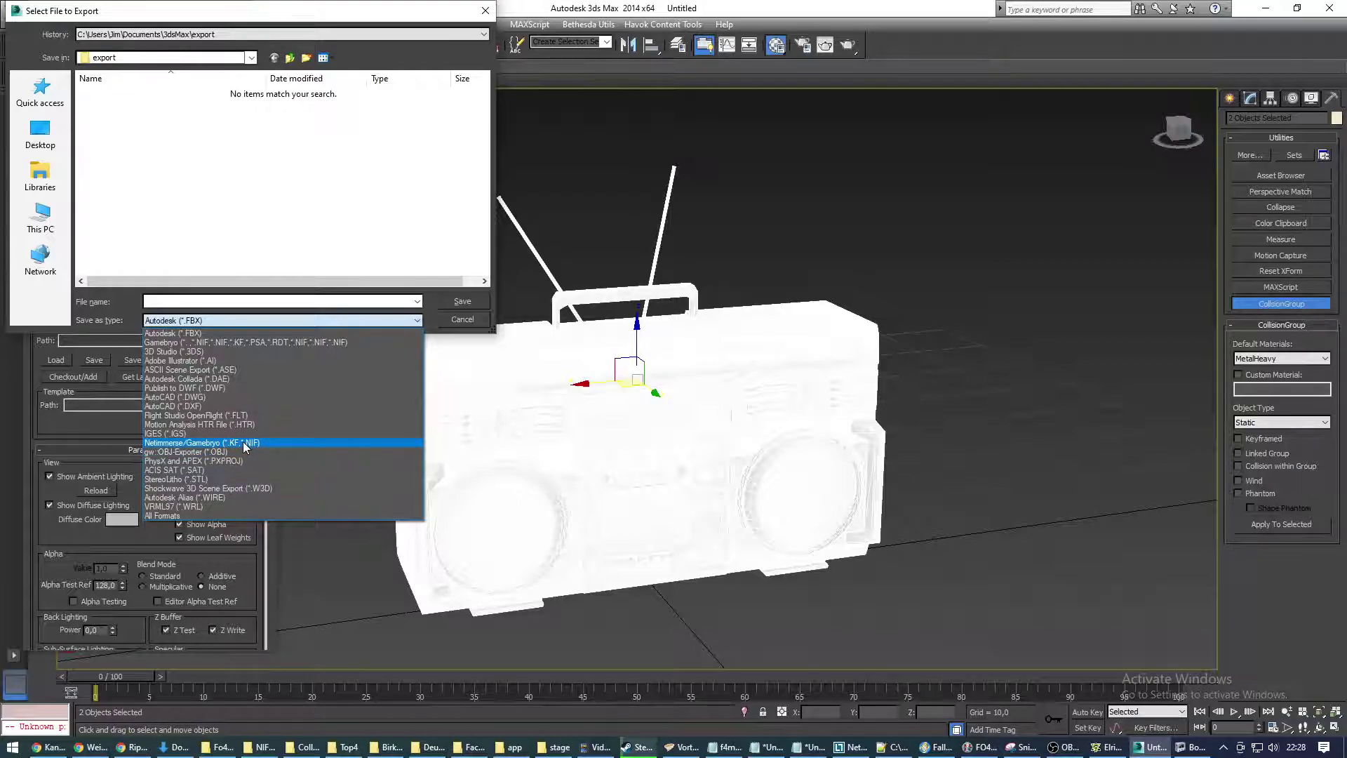
left_click(234, 342)
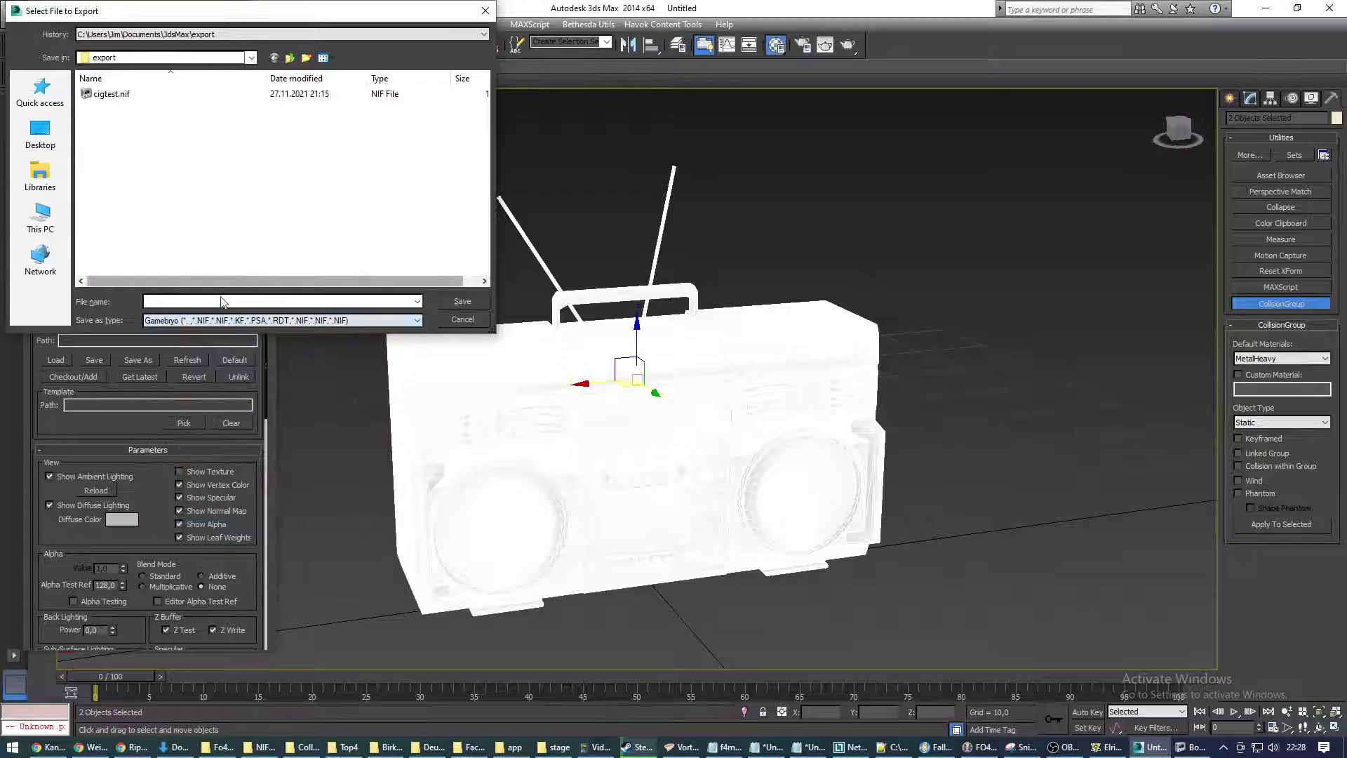
Save it as BoomBox_collision.nif in CollisionGuideTemp and accept the PE Static Art export settings
left_click(259, 34)
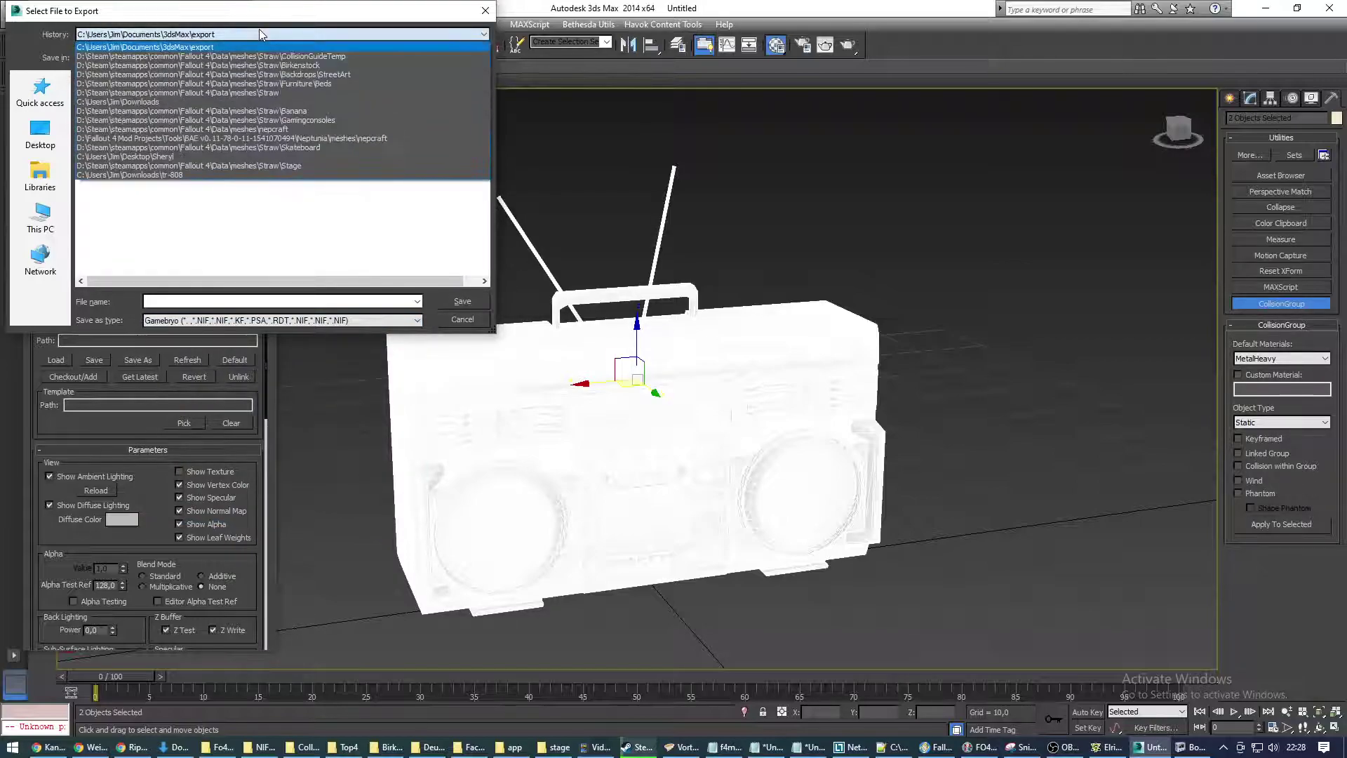
left_click(257, 93)
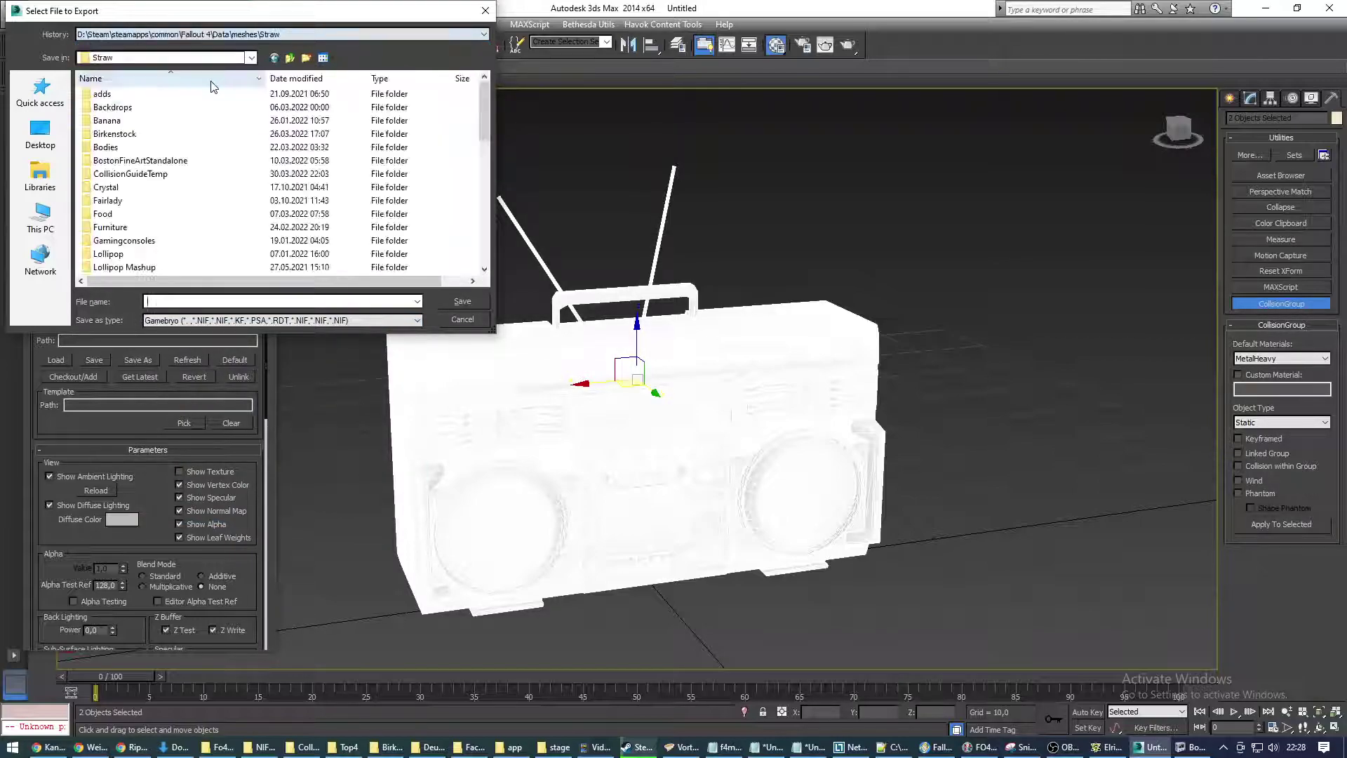
double_click(130, 174)
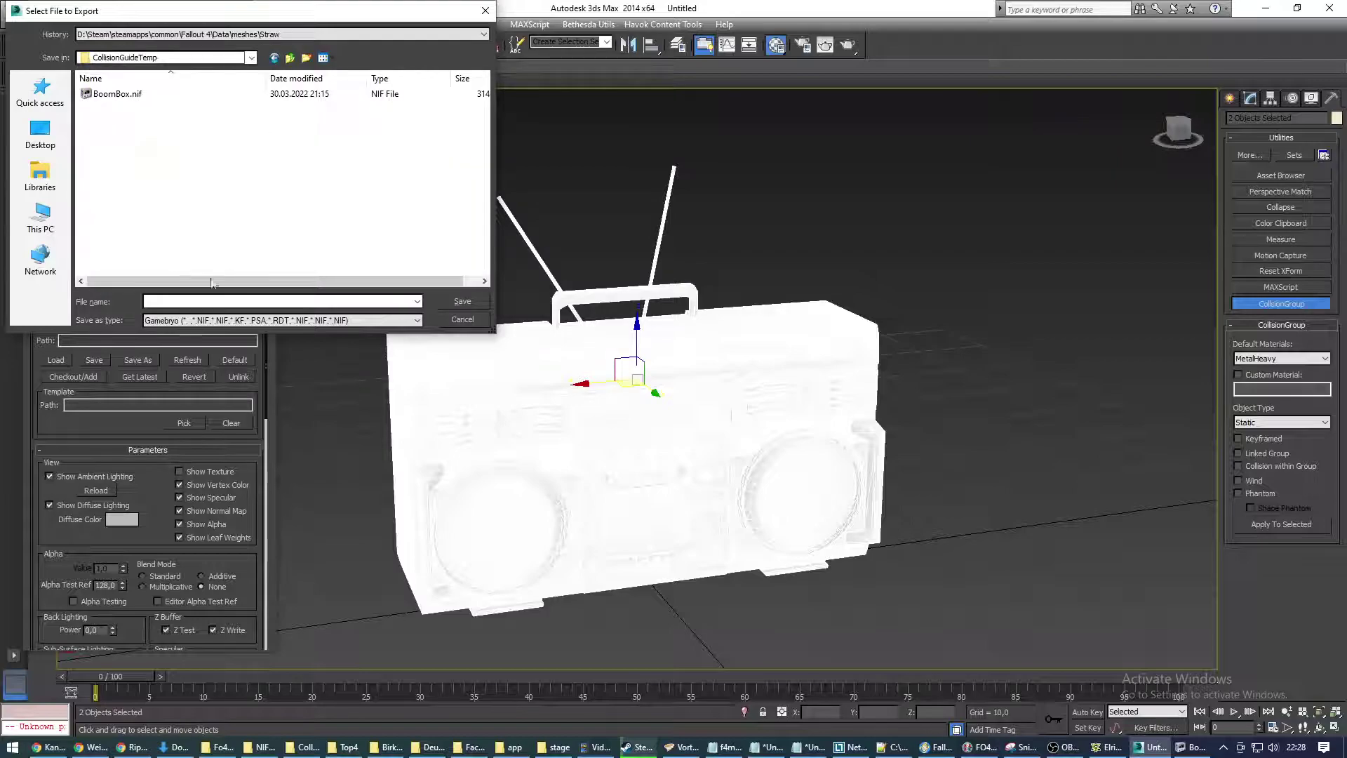
left_click(118, 93)
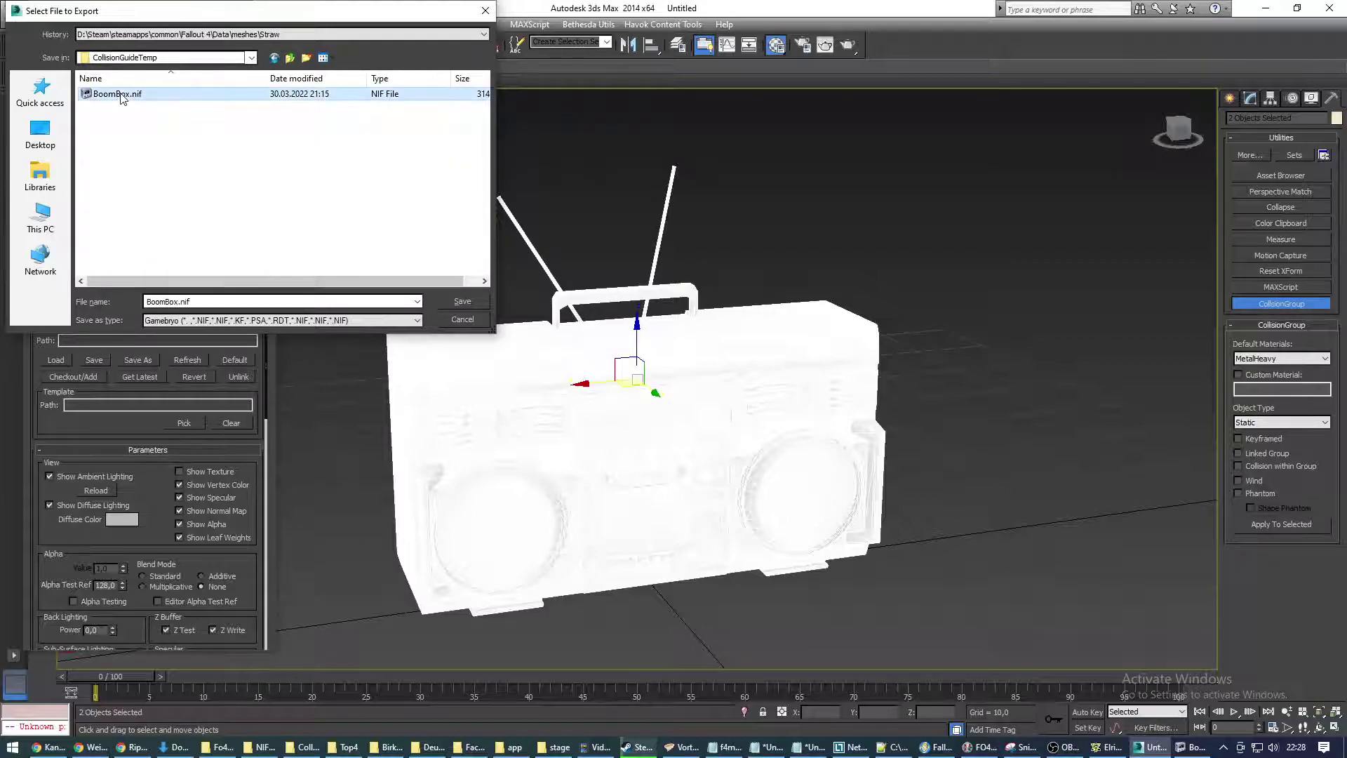
left_click(179, 301)
type("_")
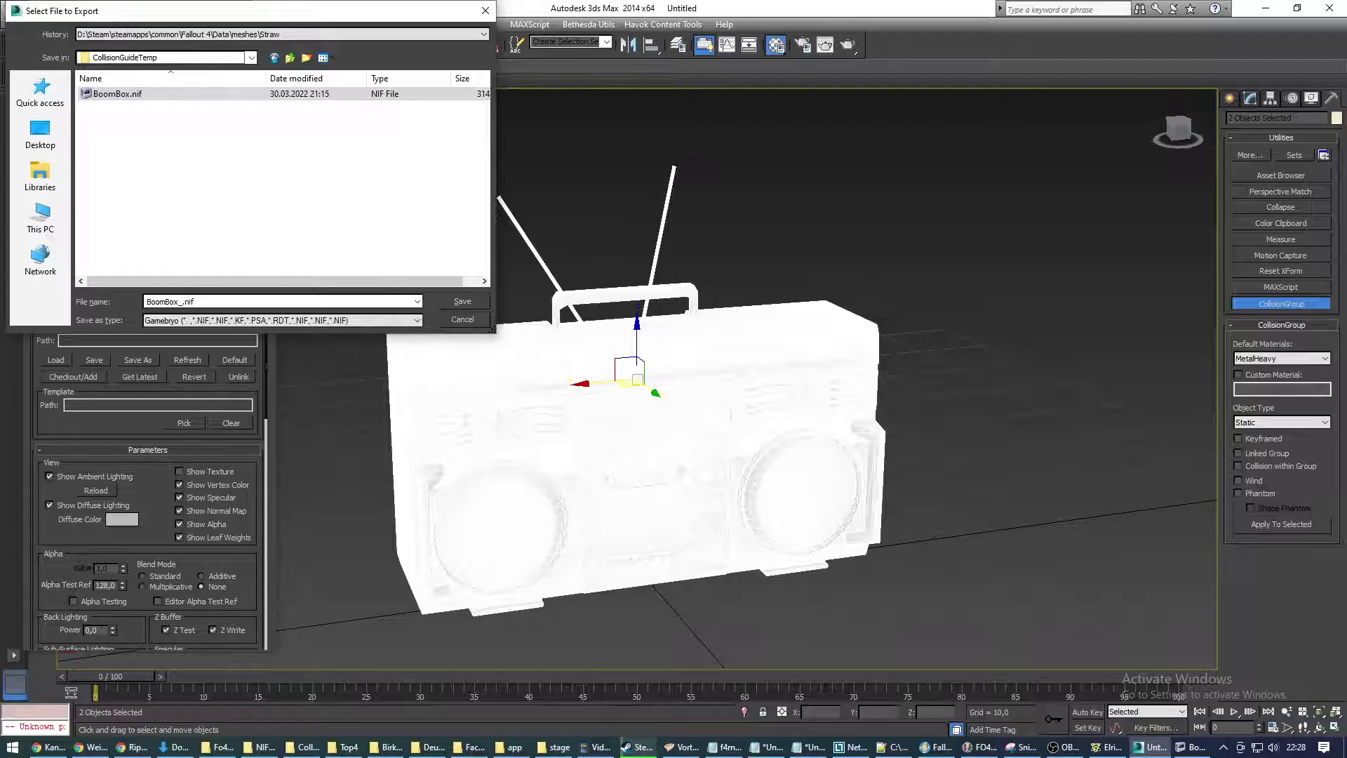
type("collision")
key("Return")
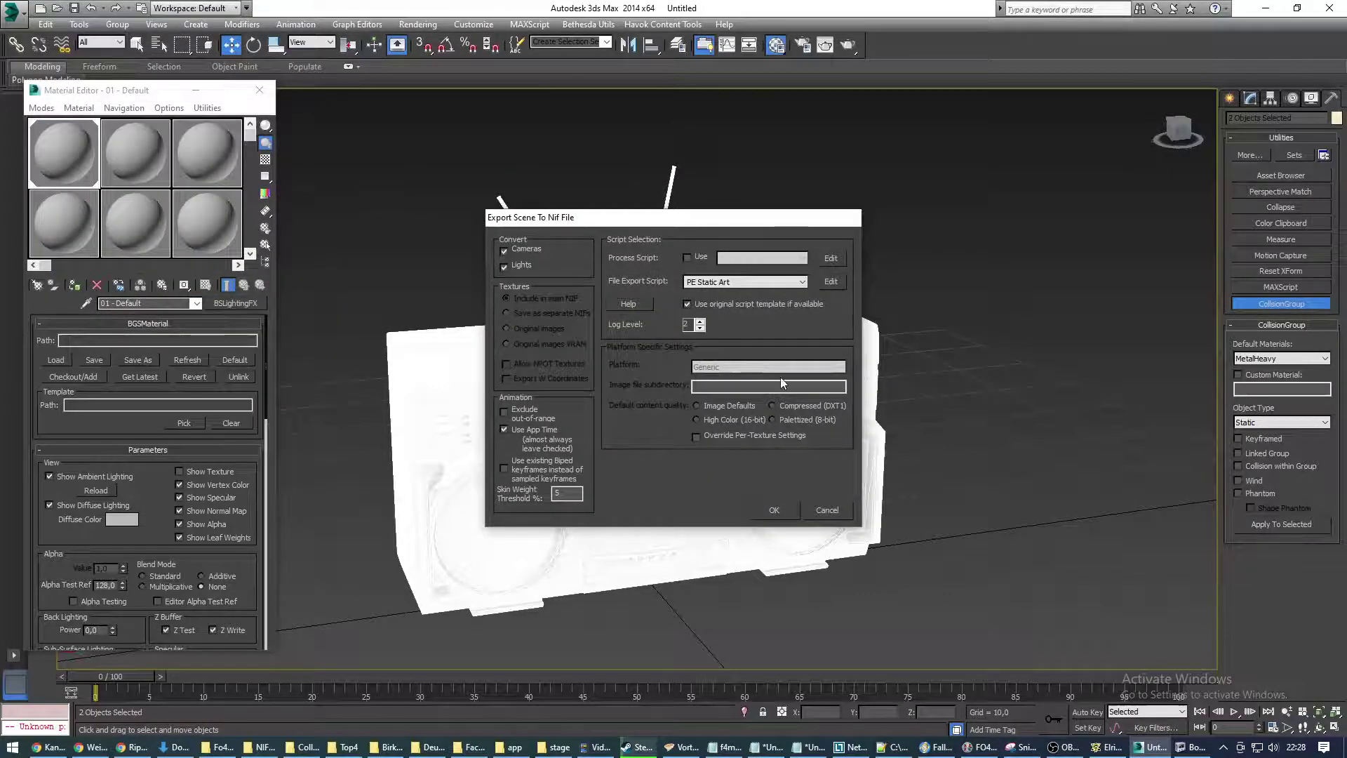
left_click(769, 511)
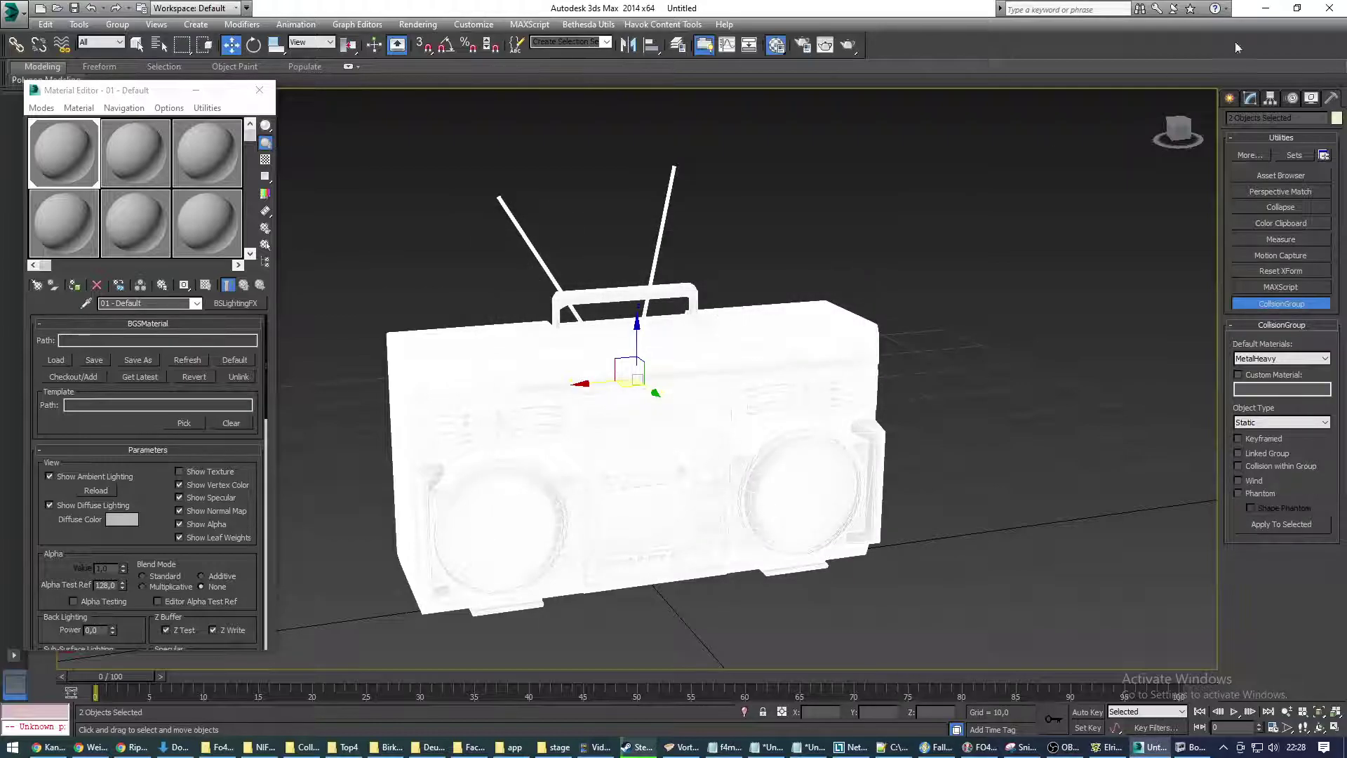
Open BoomBox_collision.nif from Explorer in NifSkope, orbit around the boombox, then close NifSkope
left_click(1266, 13)
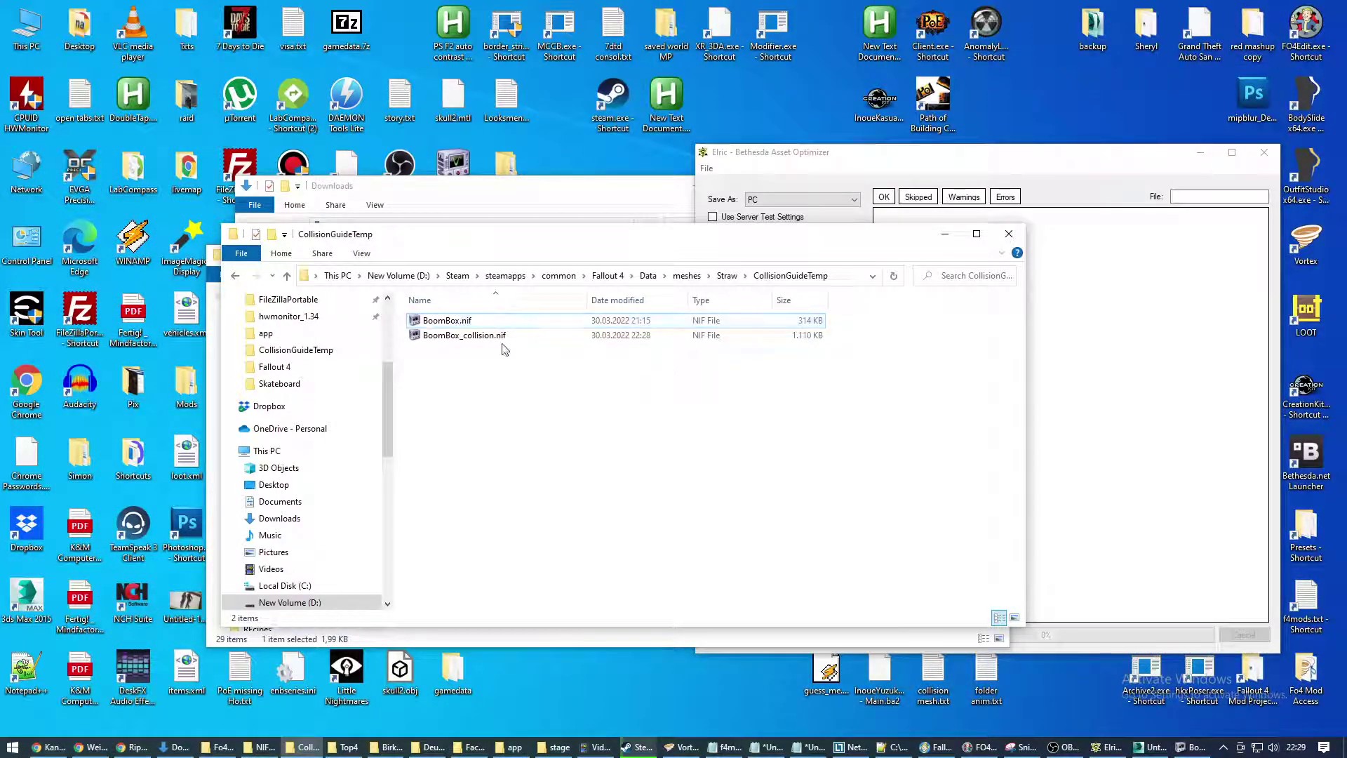
double_click(458, 337)
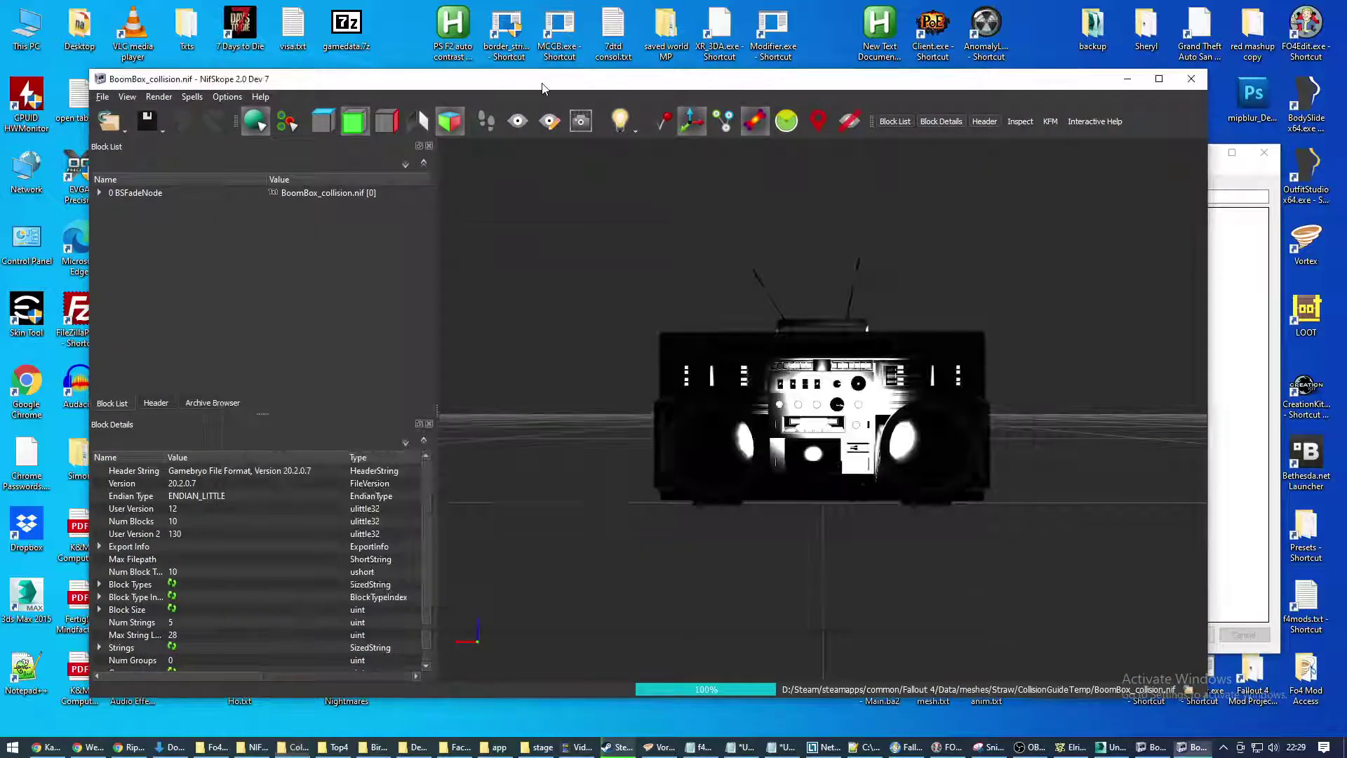
left_click_drag(658, 294, 744, 292)
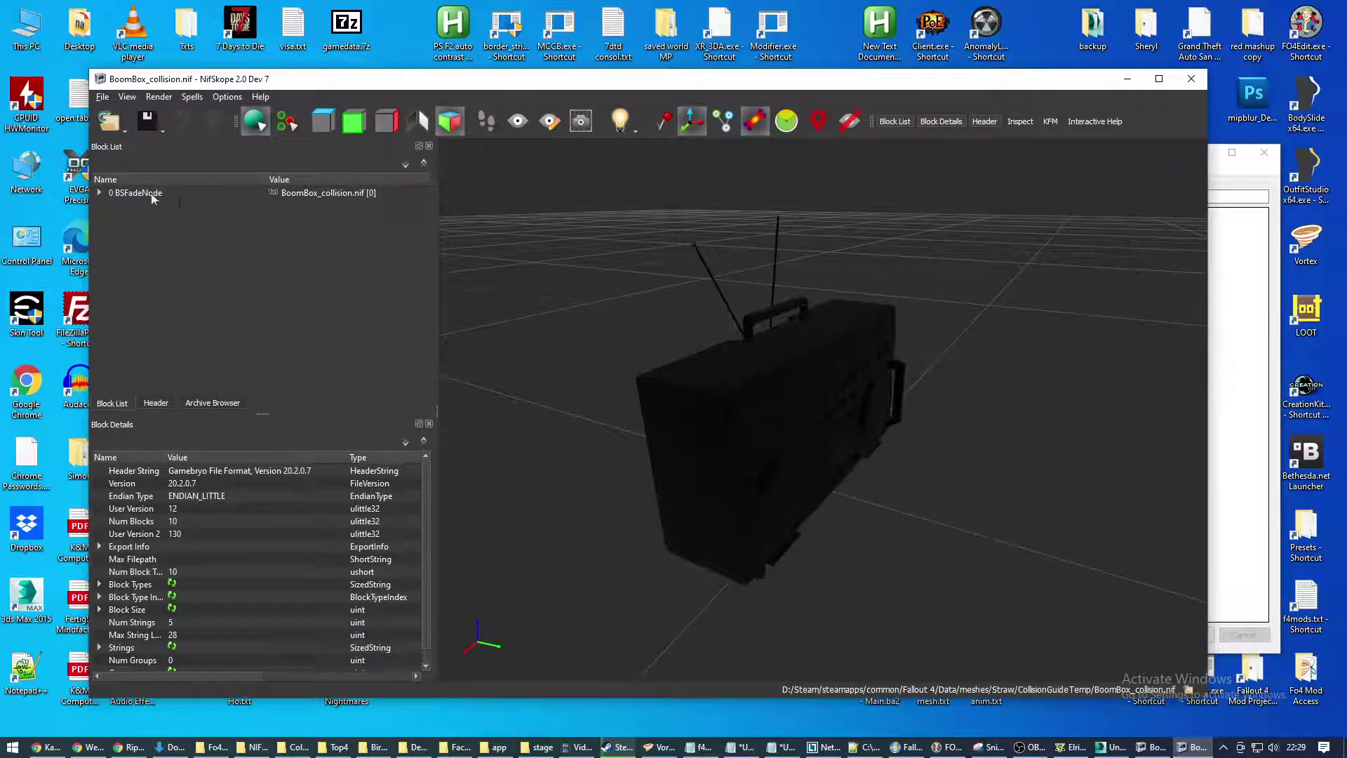
left_click_drag(464, 274, 505, 325)
left_click(1191, 79)
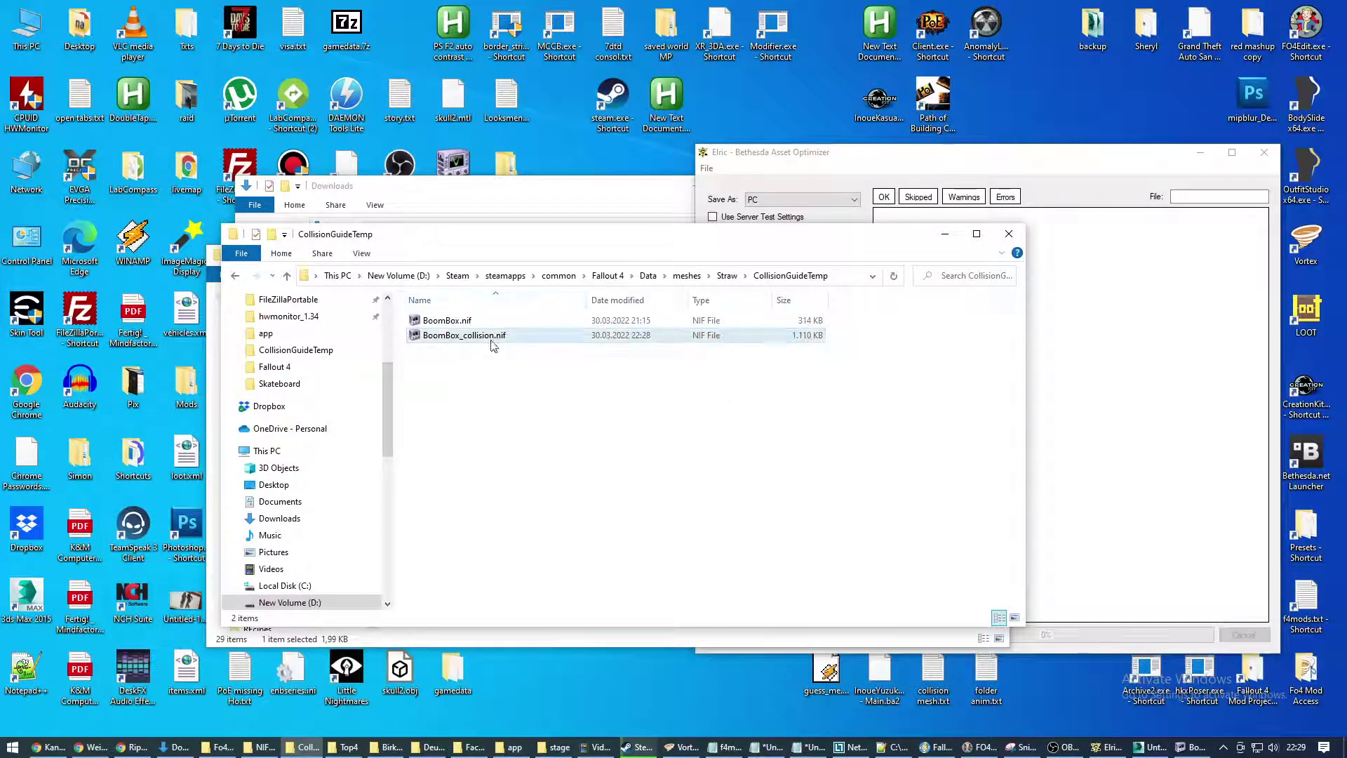
Convert BoomBox_collision.nif using Elric's Convert Files option
left_click(842, 160)
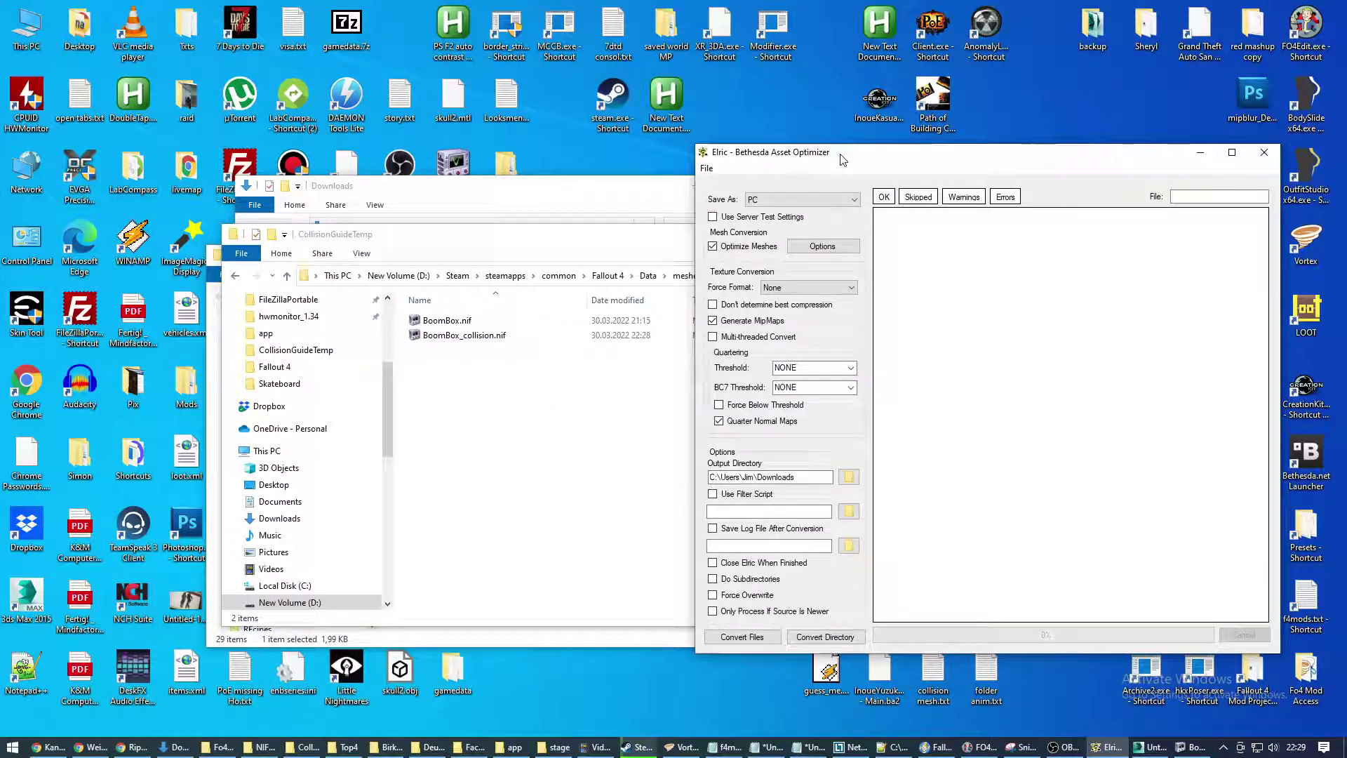
left_click_drag(860, 161, 870, 163)
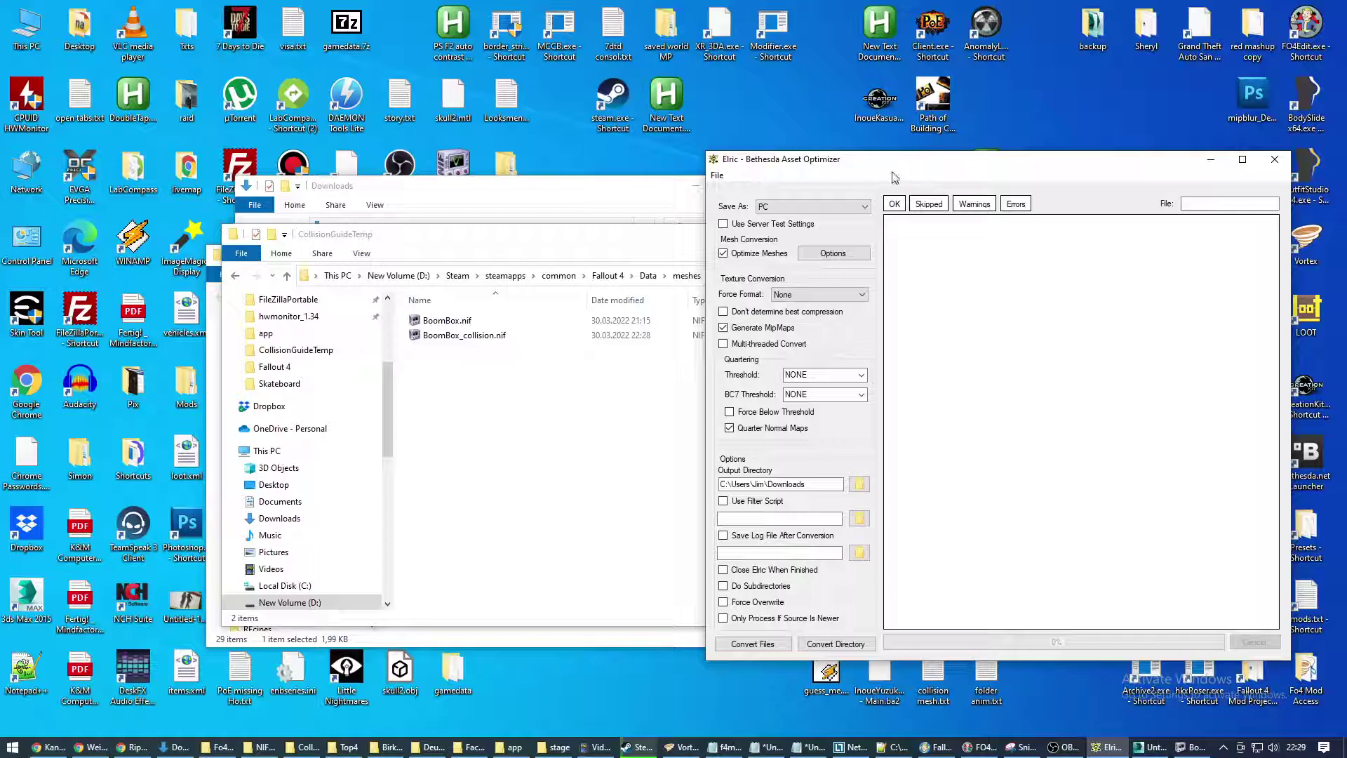
left_click(772, 643)
left_click(860, 300)
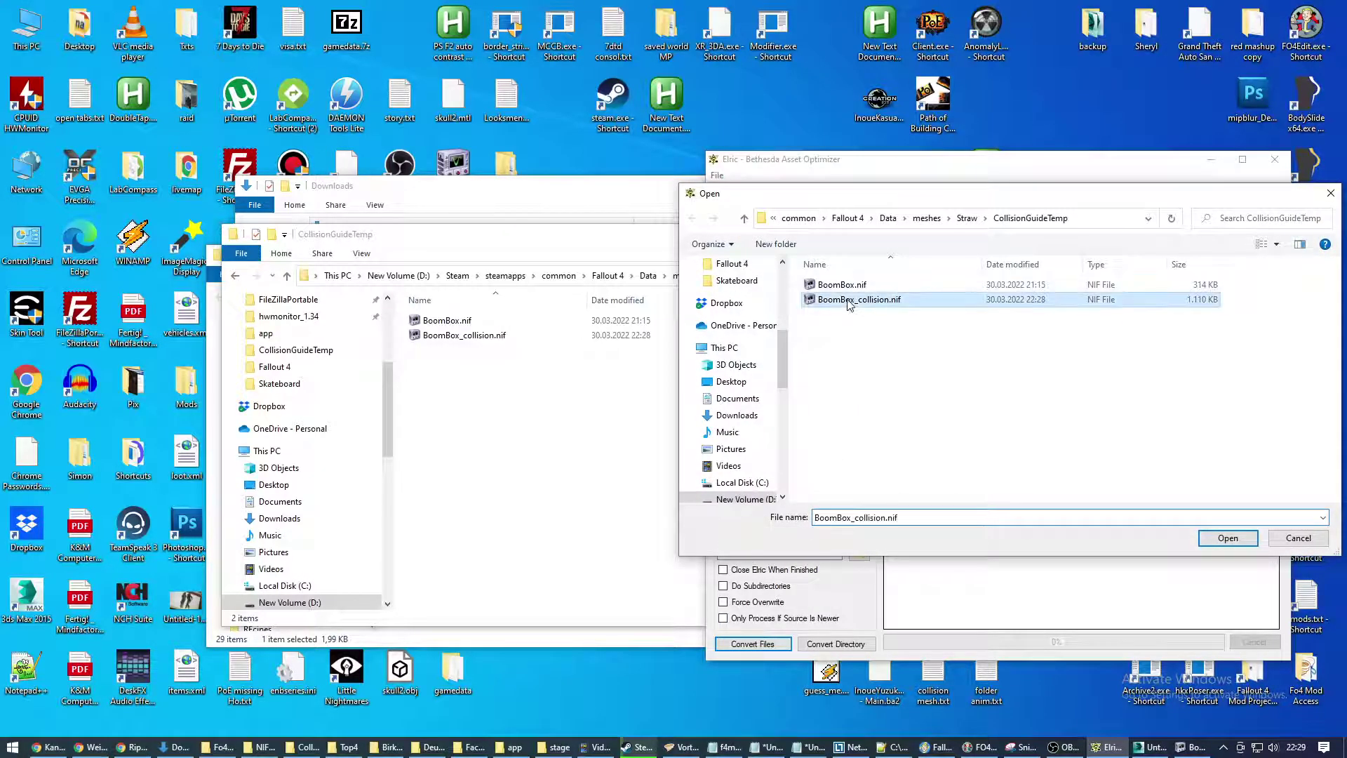
left_click(1227, 538)
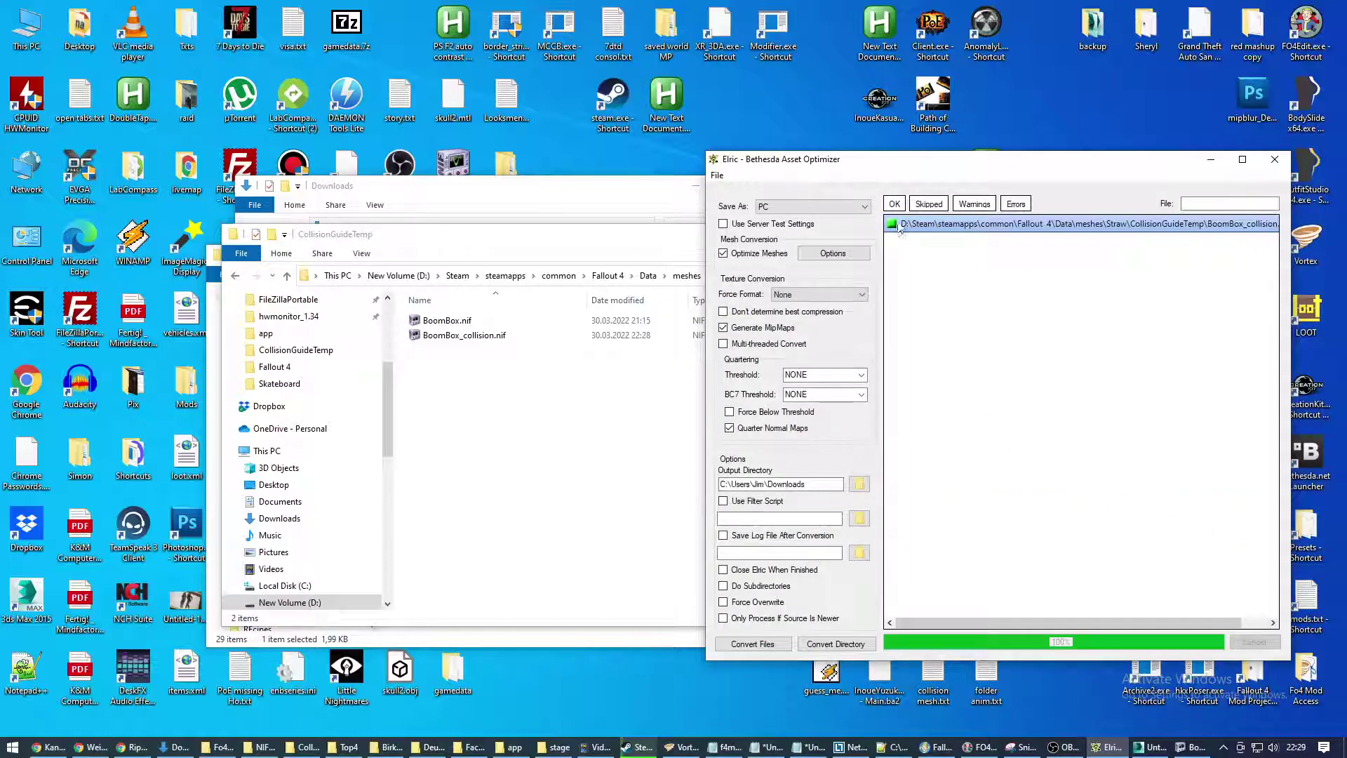
left_click(895, 225)
Move the optimized 448 KB BoomBox_collision.nif from Downloads into CollisionGuideTemp, replacing the old file
left_click(176, 747)
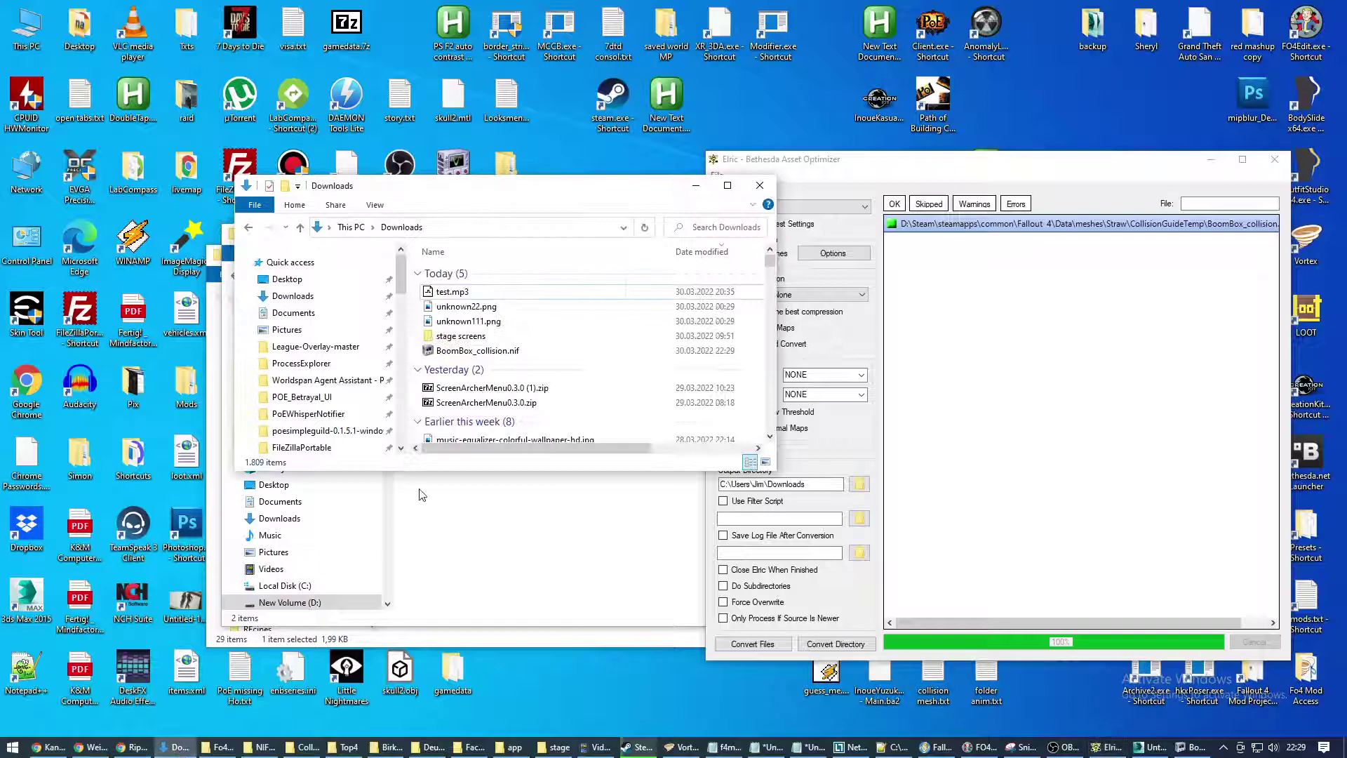
left_click(484, 355)
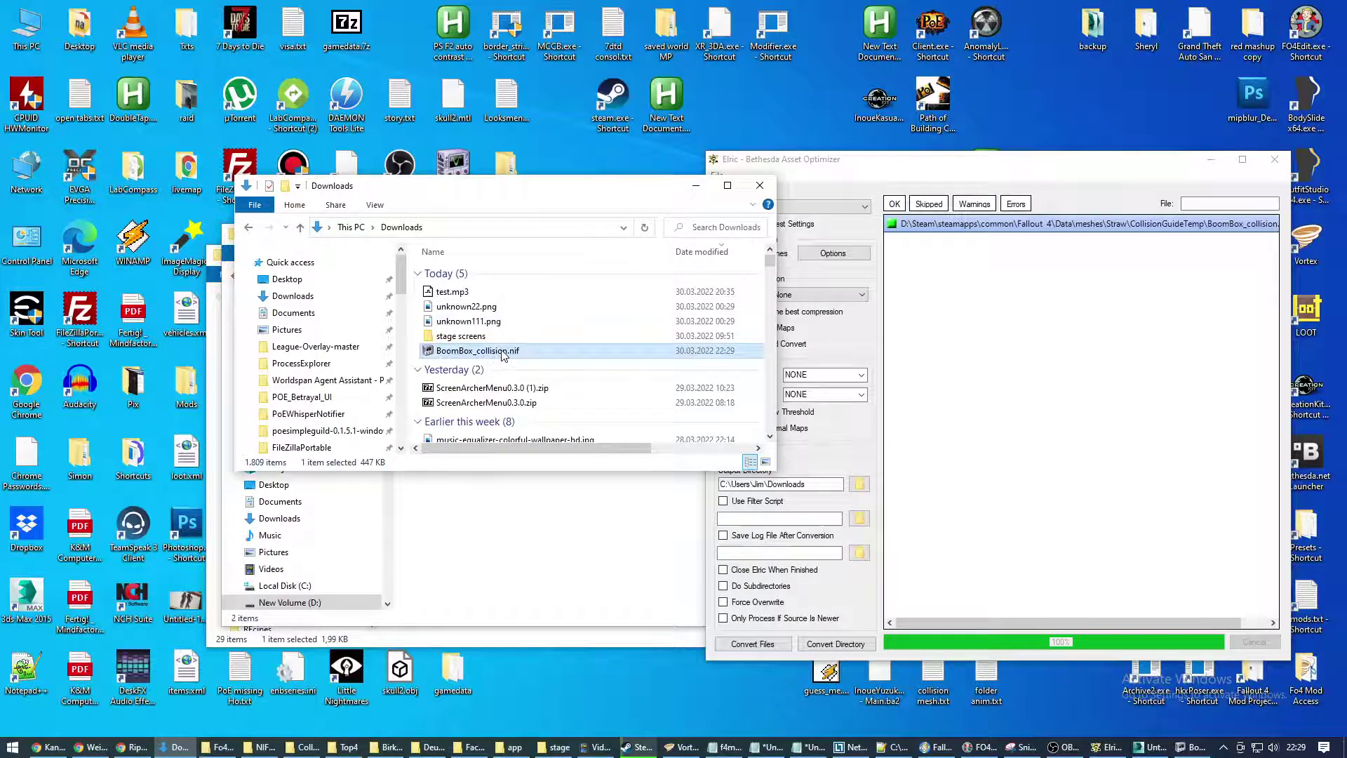
left_click(695, 185)
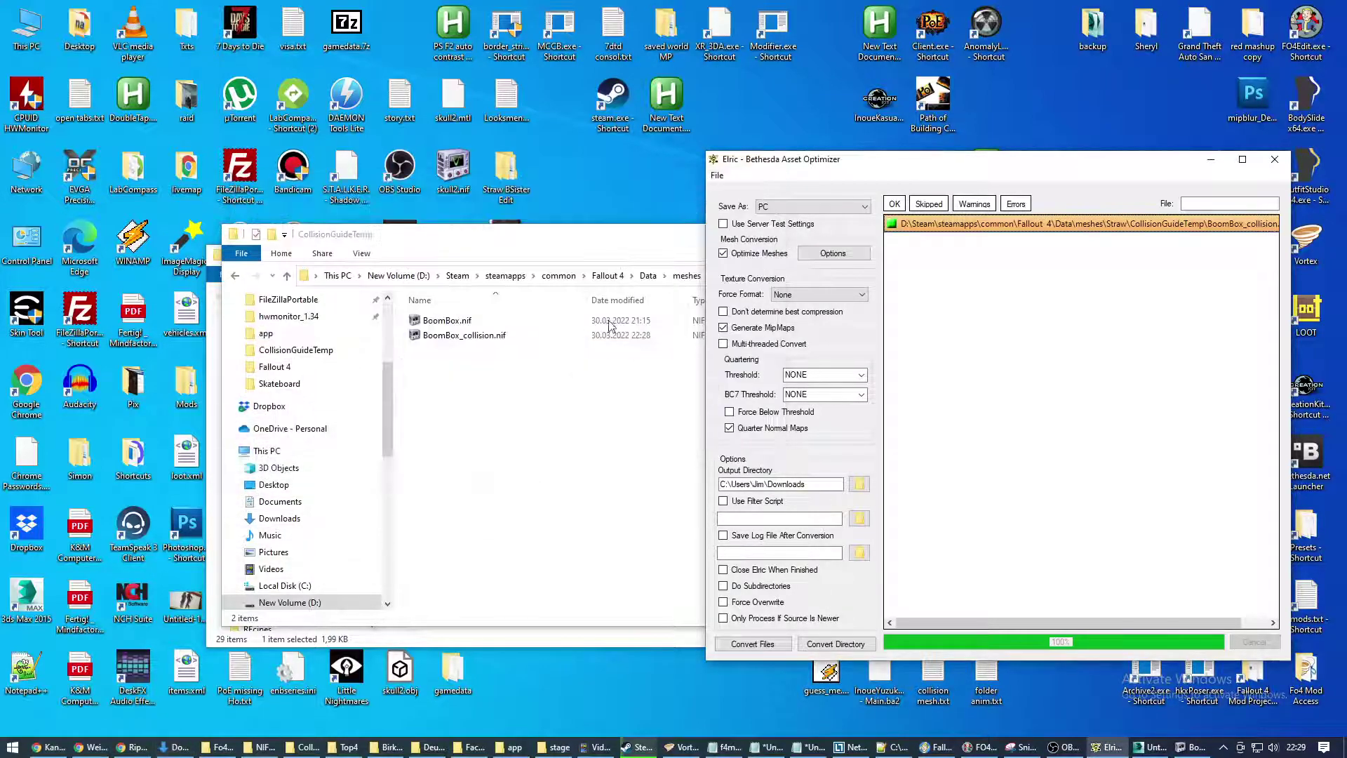
left_click(610, 327)
key("ctrl+v")
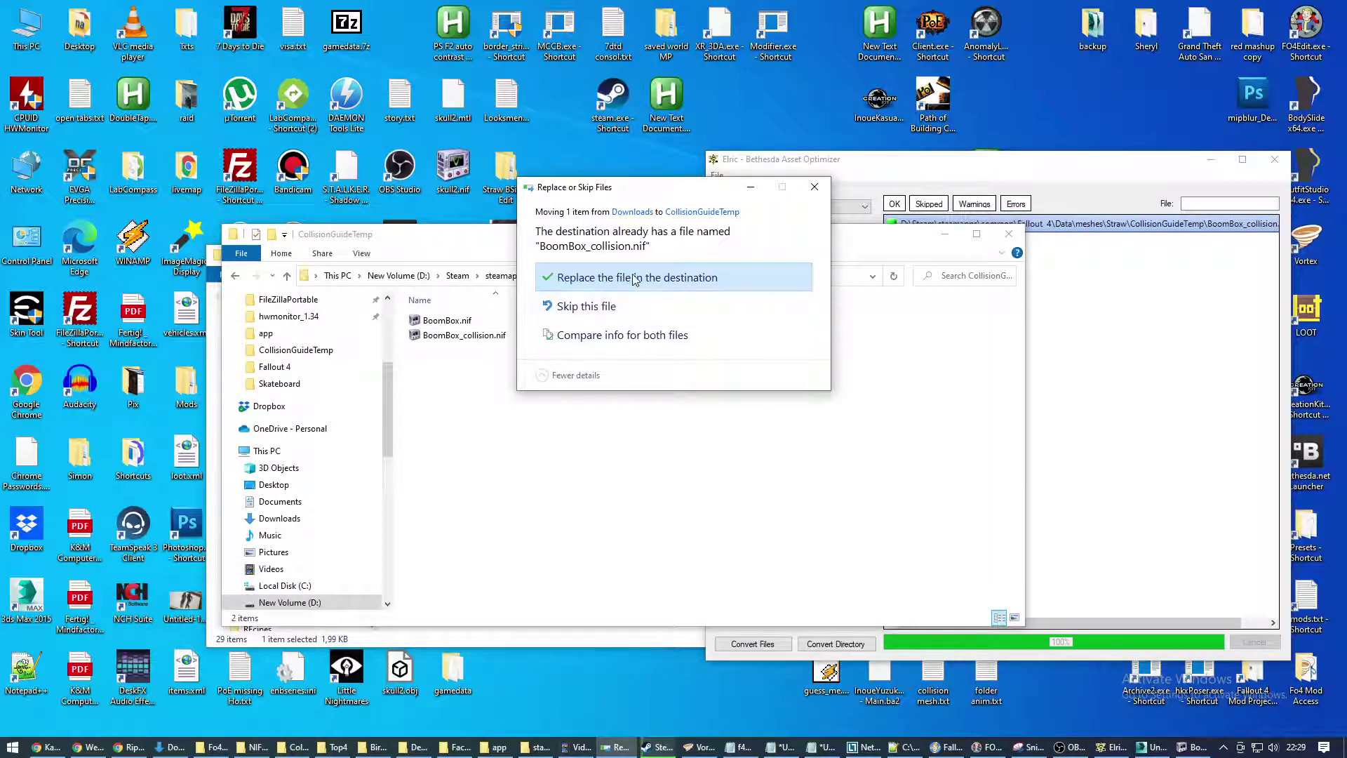
left_click(635, 279)
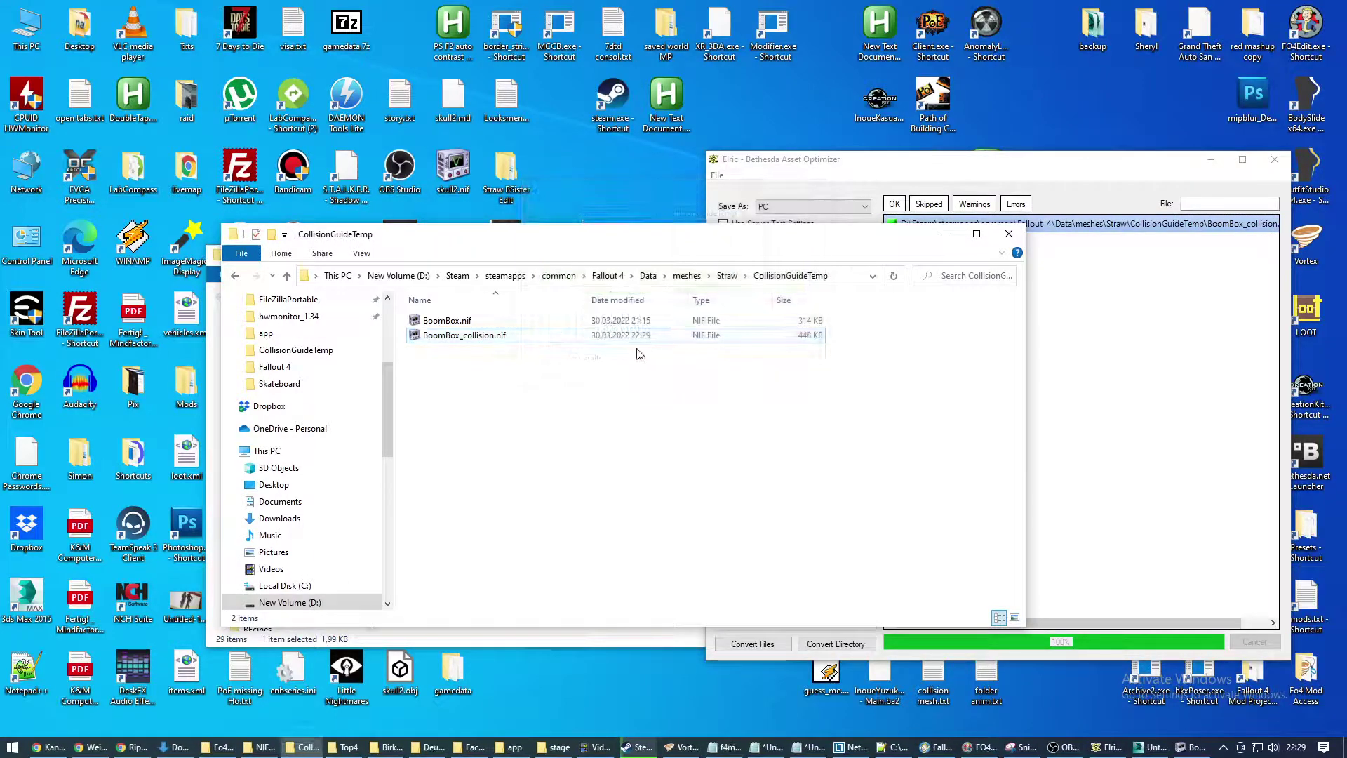
Open the optimized BoomBox_collision.nif and inspect the BSXFlags value 138 without changing it
double_click(470, 336)
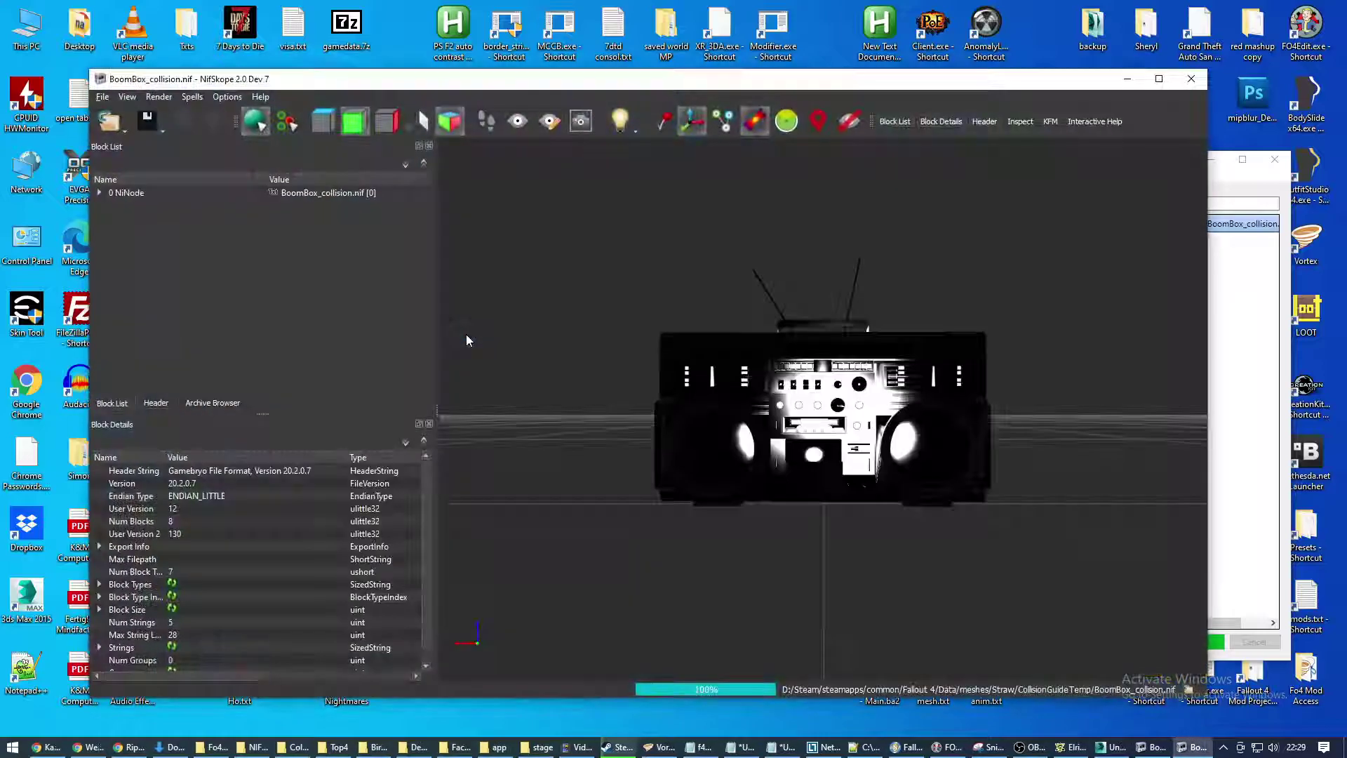
left_click_drag(588, 361, 563, 331)
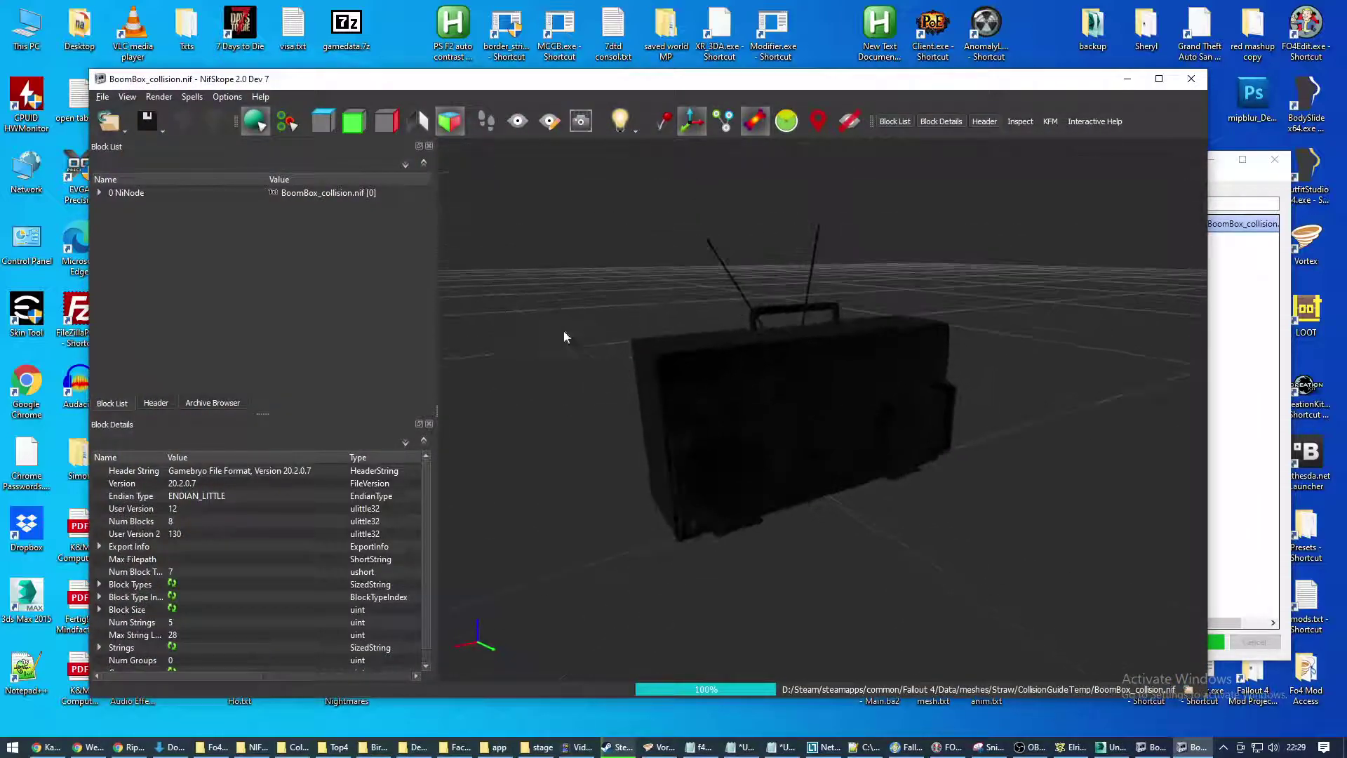
left_click(100, 192)
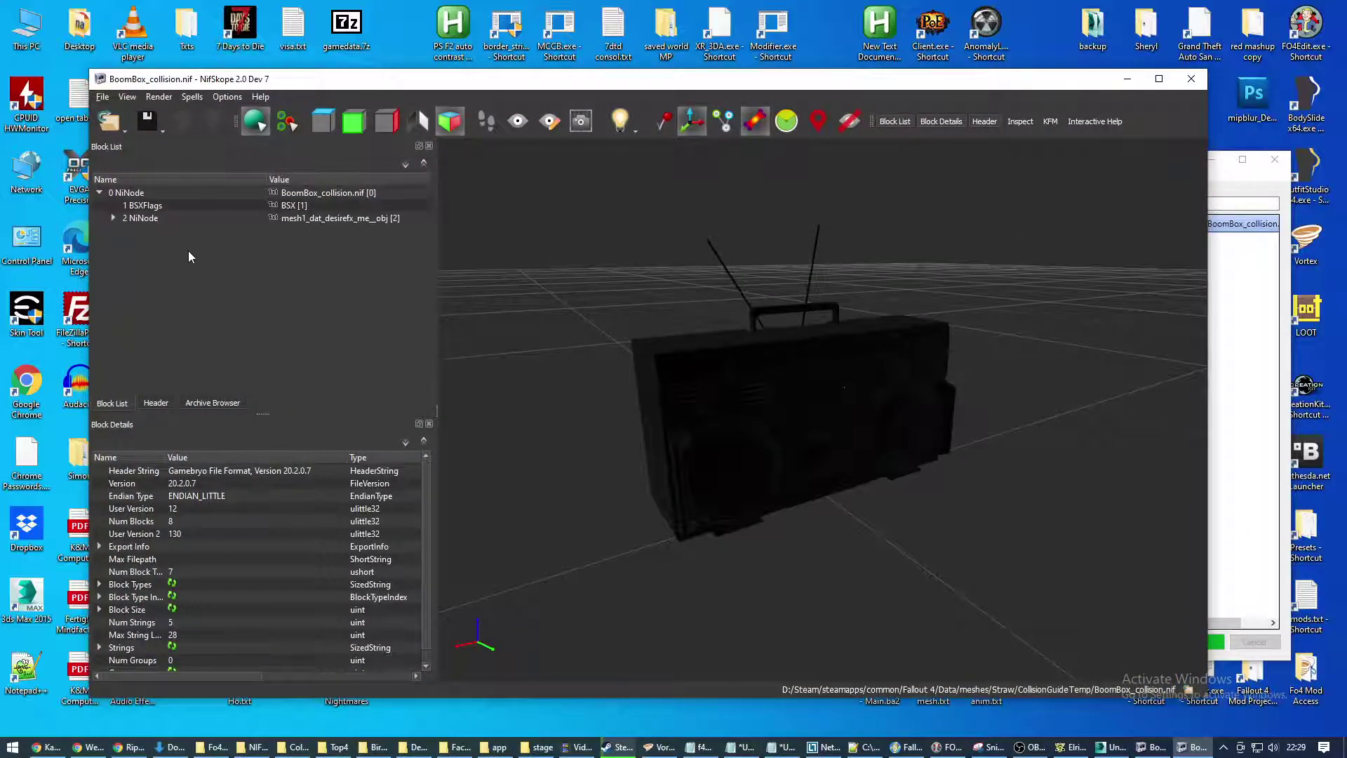
left_click_drag(537, 291, 553, 328)
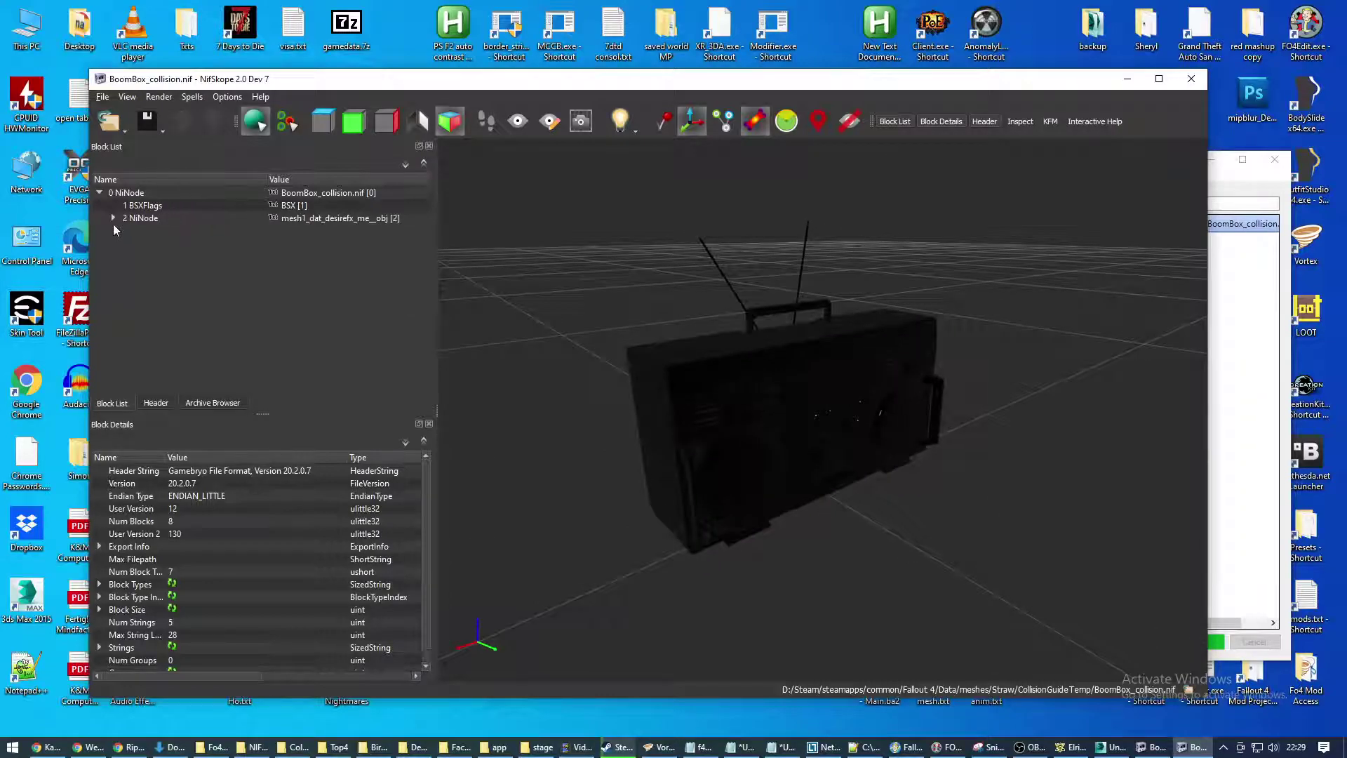
left_click(99, 193)
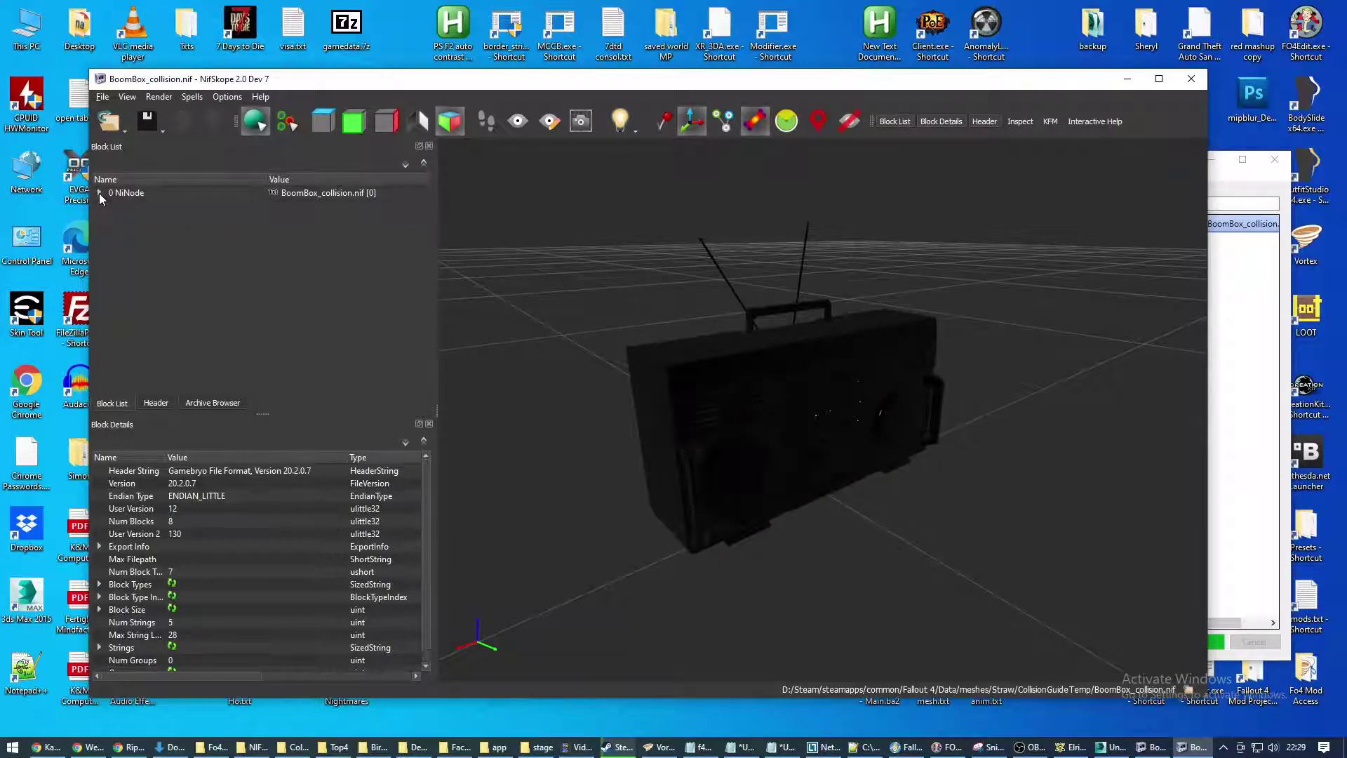
left_click(99, 193)
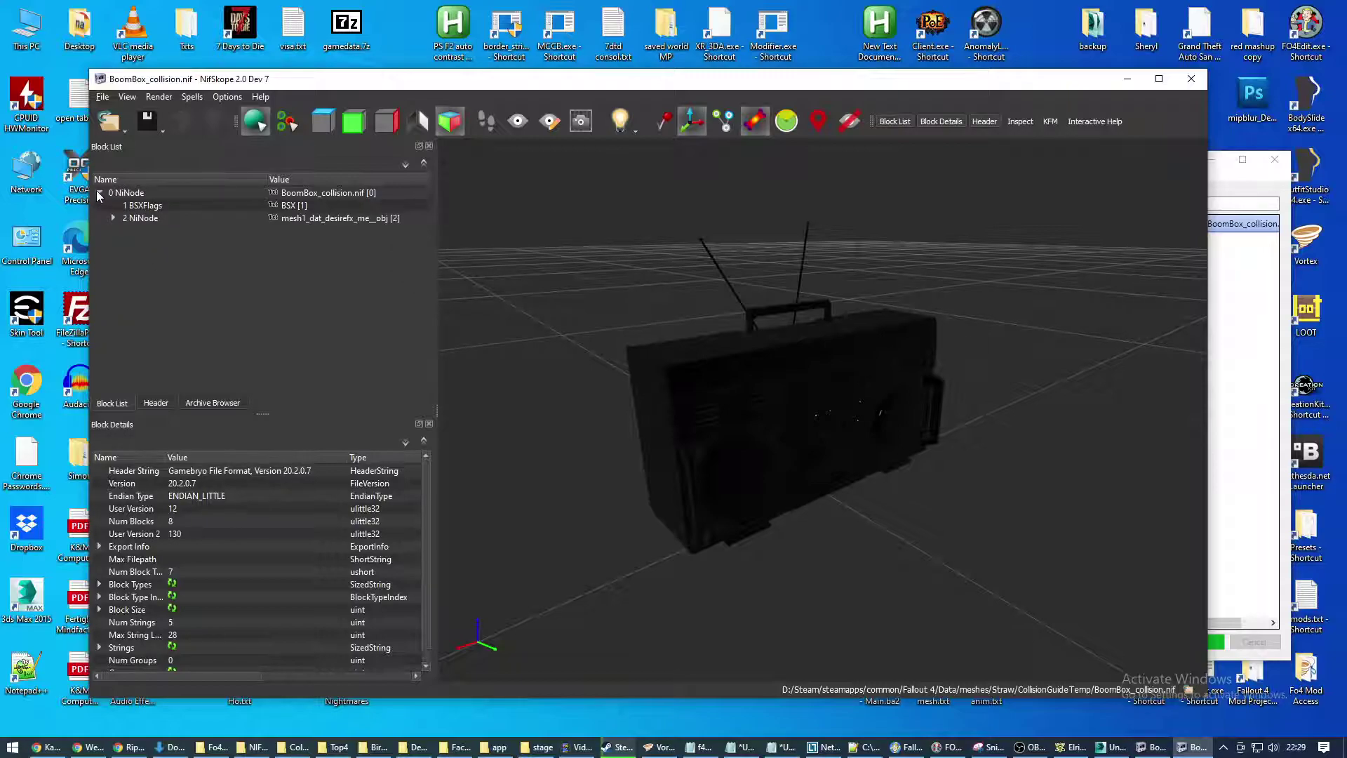
left_click(147, 205)
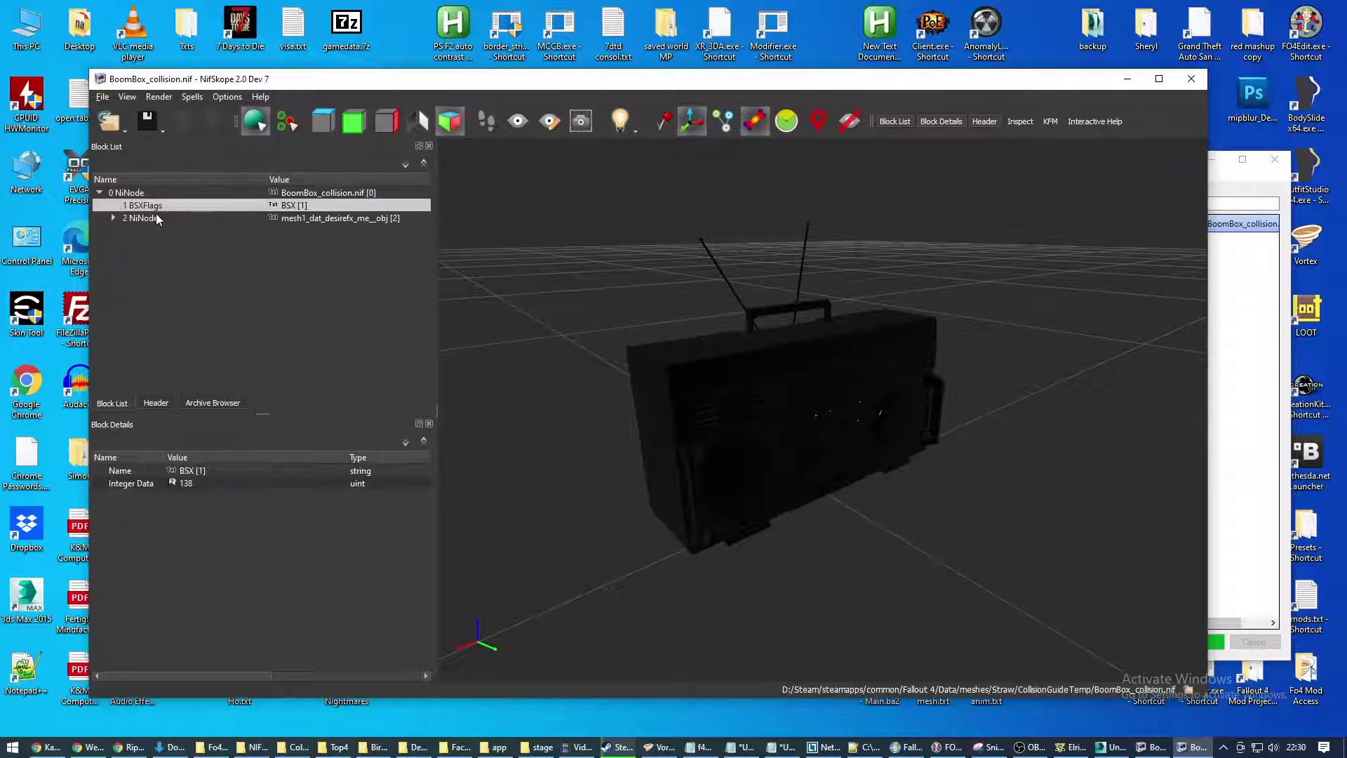
double_click(173, 484)
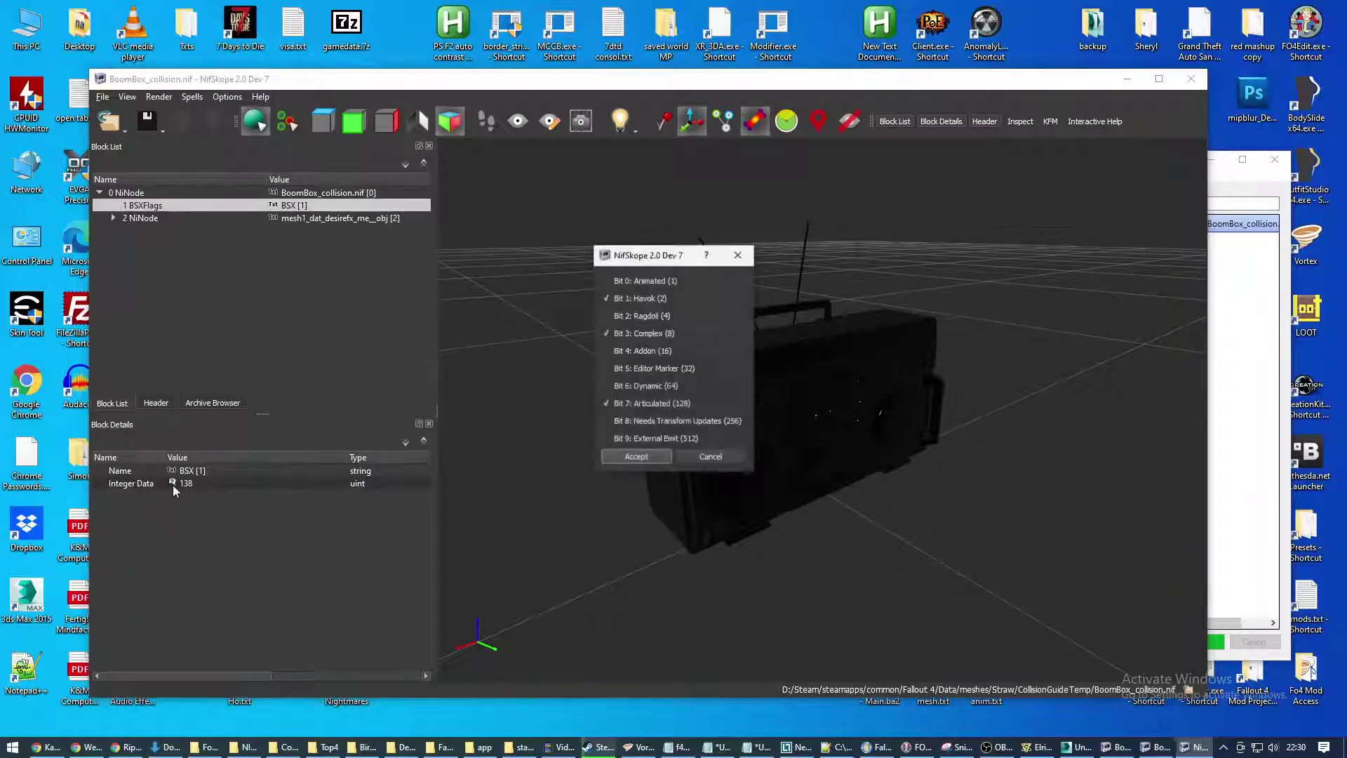
left_click(739, 257)
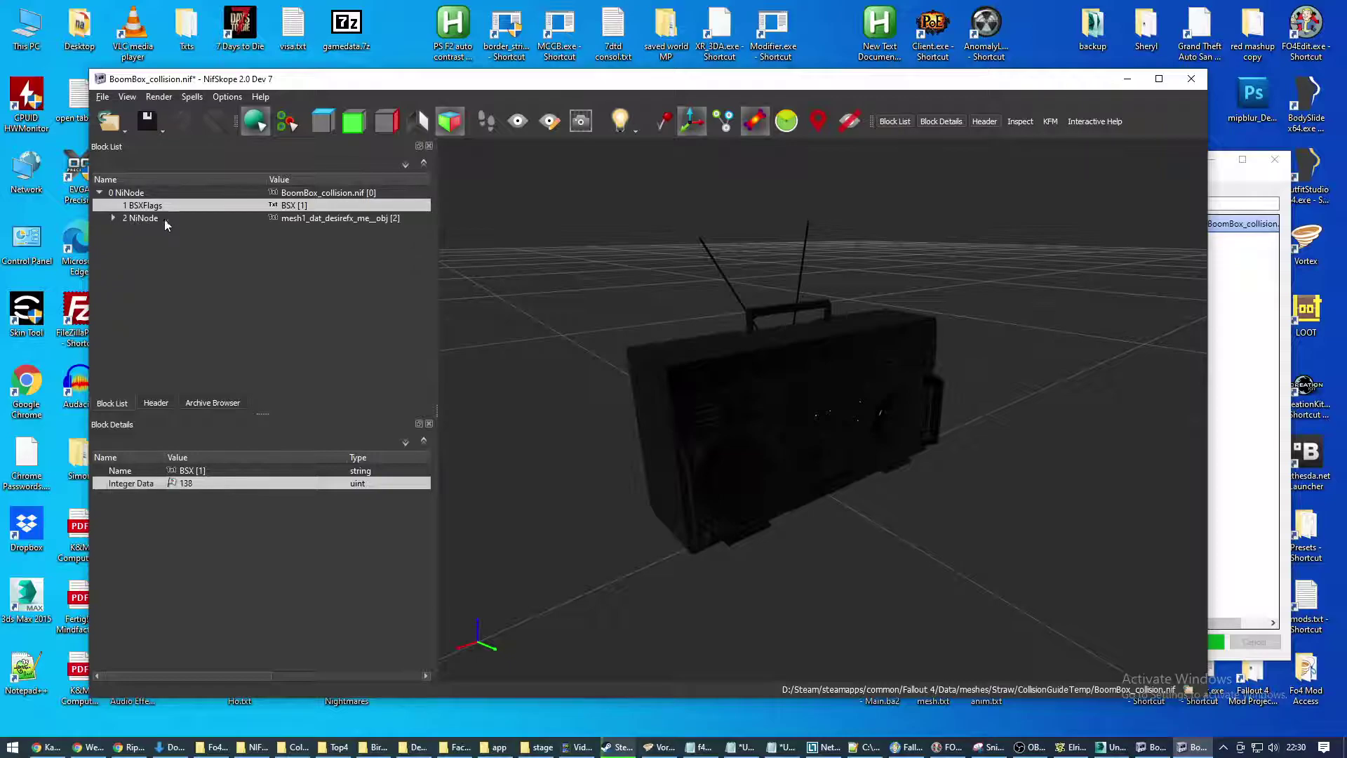
Expand the NiNode to inspect bhkNPCollisionObject and BSTriShape, viewing the boombox from the front
left_click(110, 219)
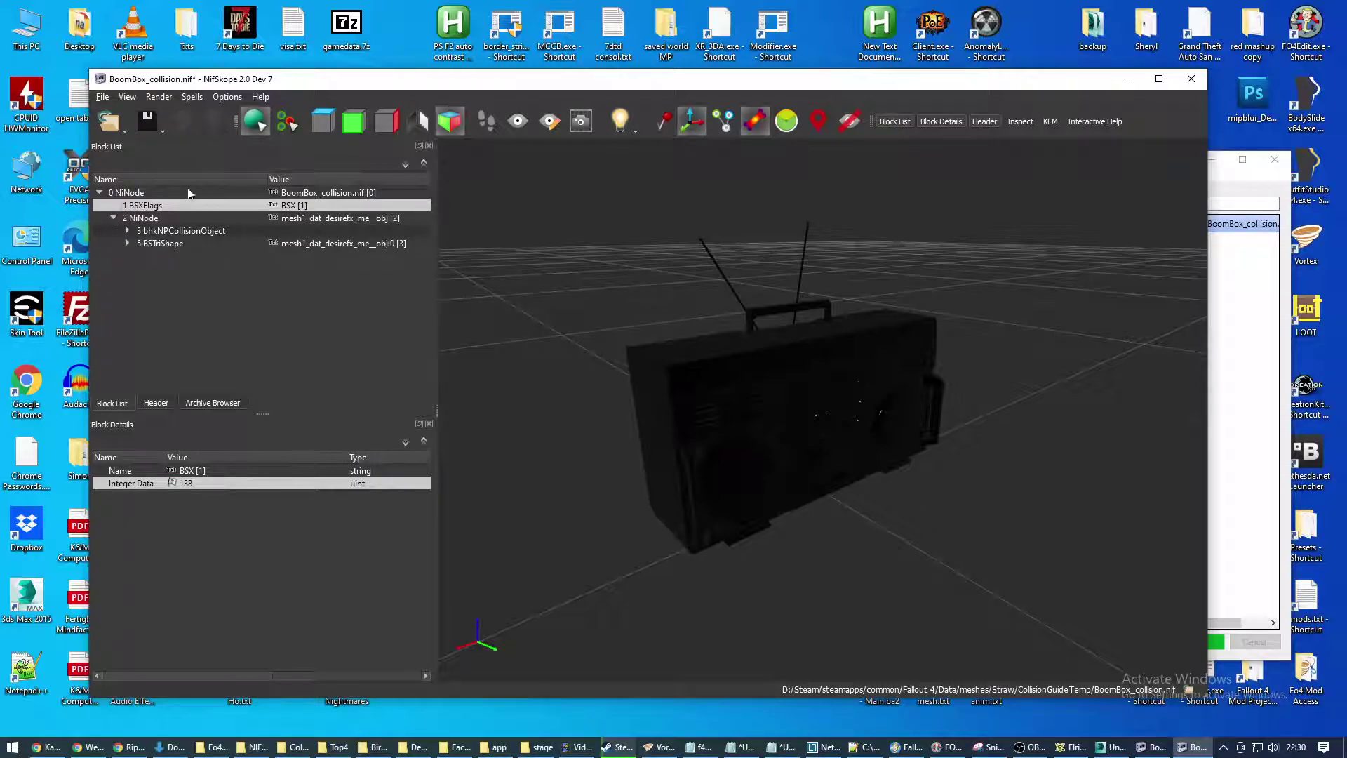
left_click(166, 233)
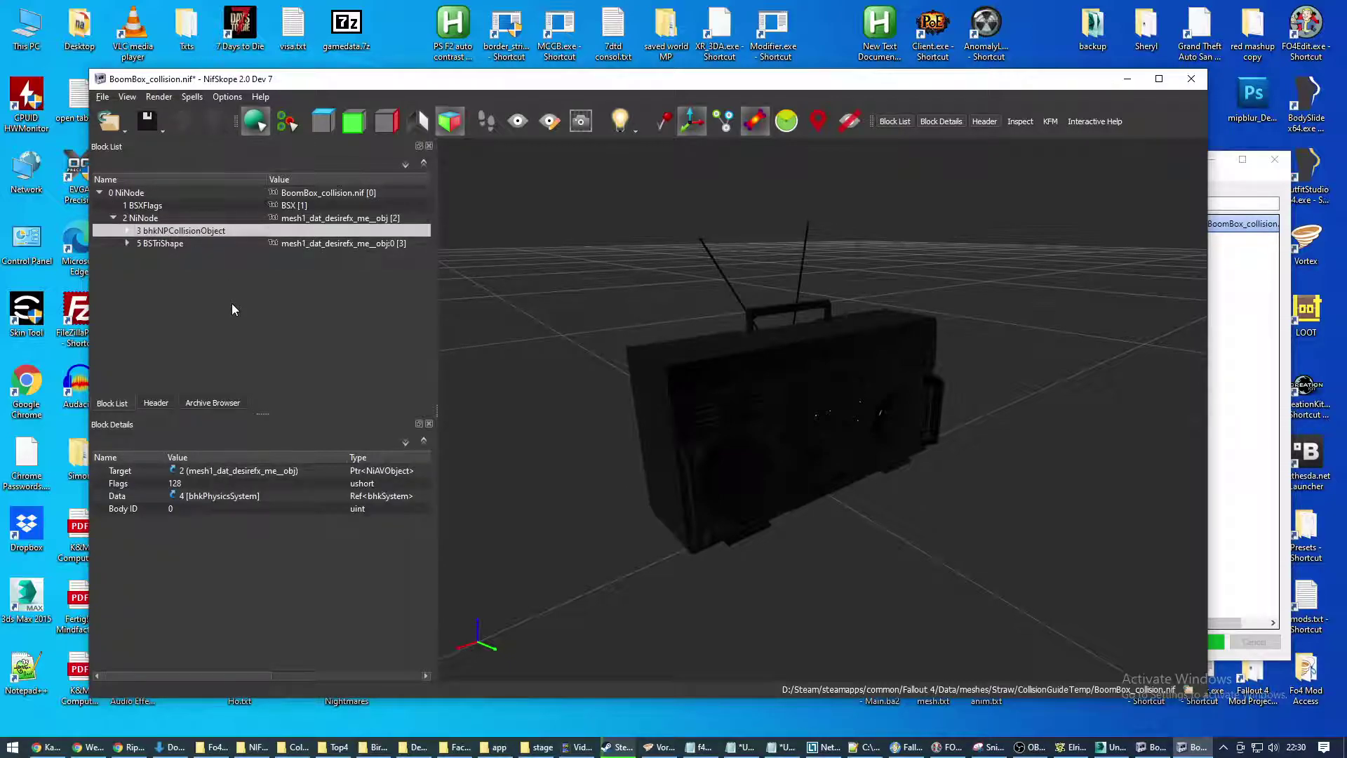
left_click(142, 244)
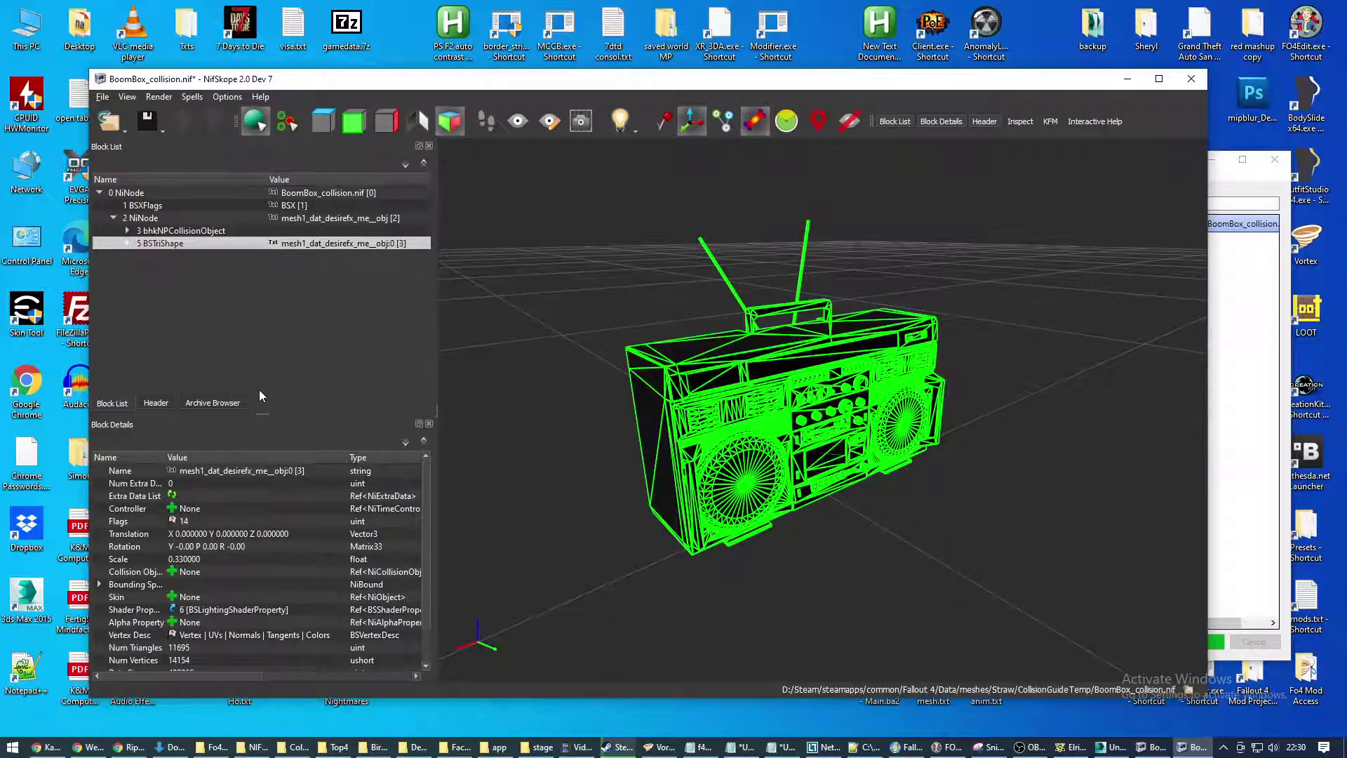
left_click_drag(574, 451, 899, 530)
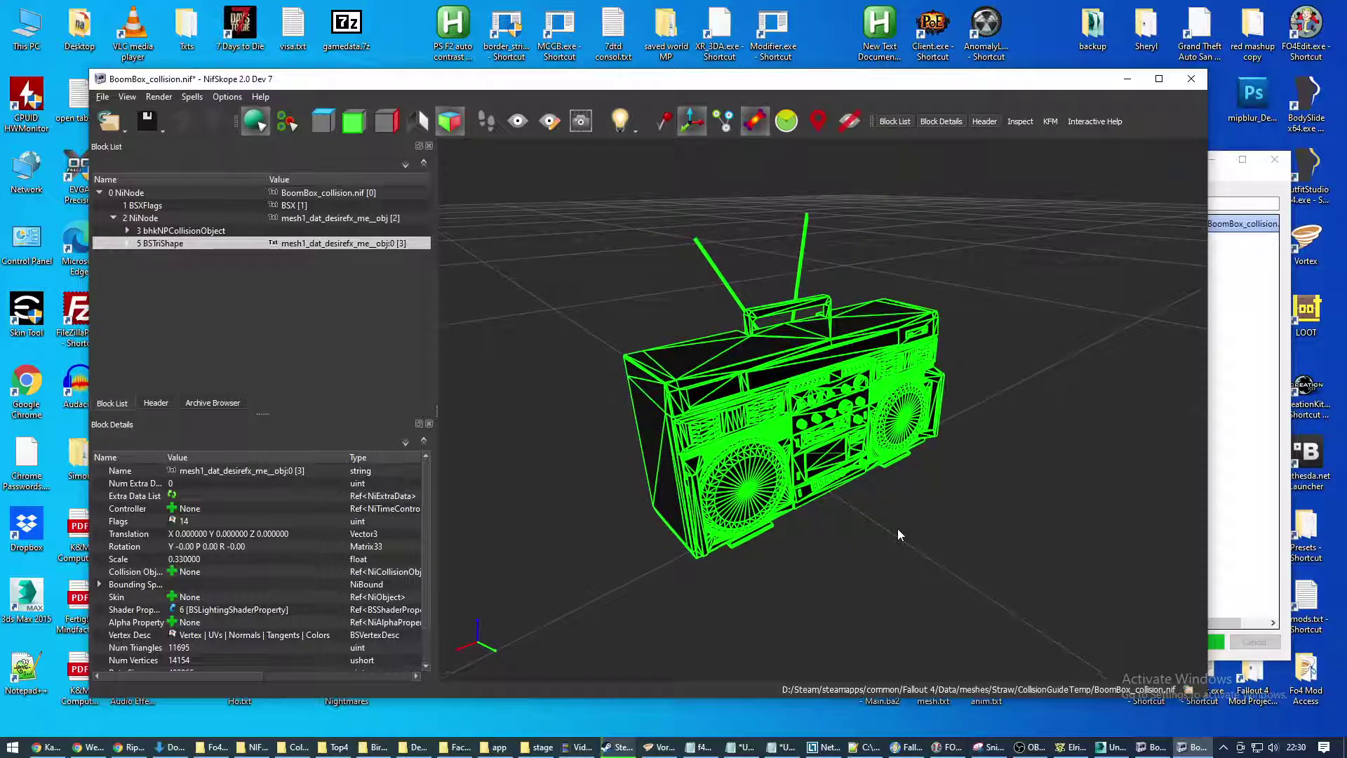
left_click(691, 341)
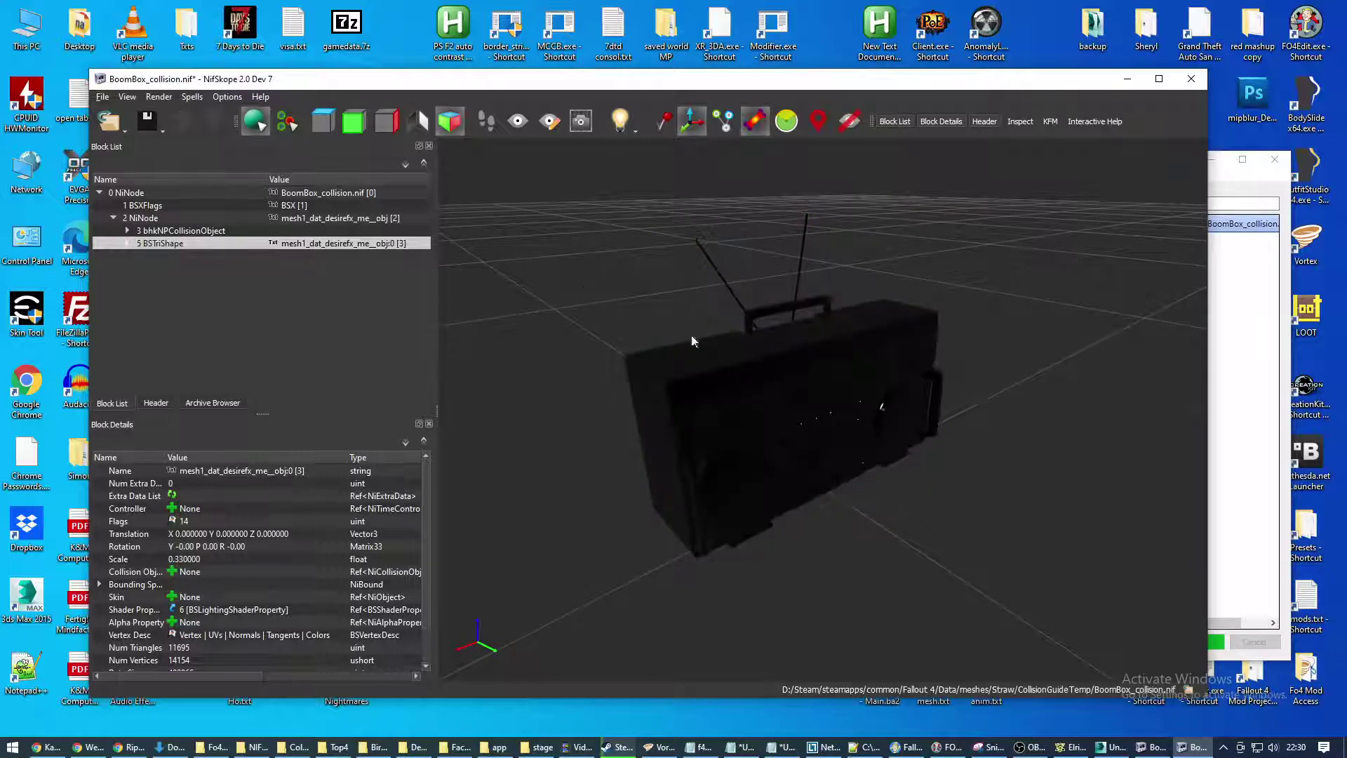
mouse_move(885, 453)
left_mouse_down()
mouse_move(876, 406)
mouse_move(871, 442)
mouse_move(884, 456)
left_mouse_up()
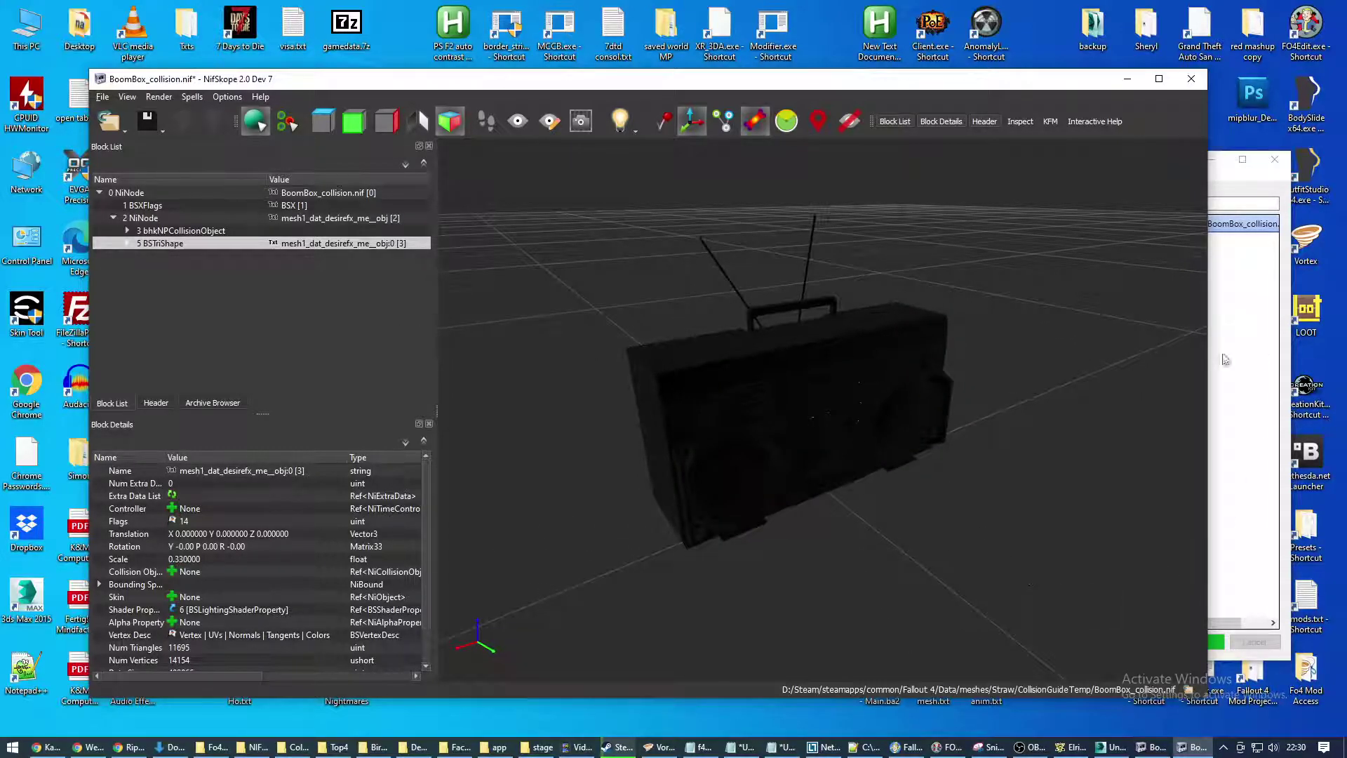
left_click_drag(431, 83, 460, 78)
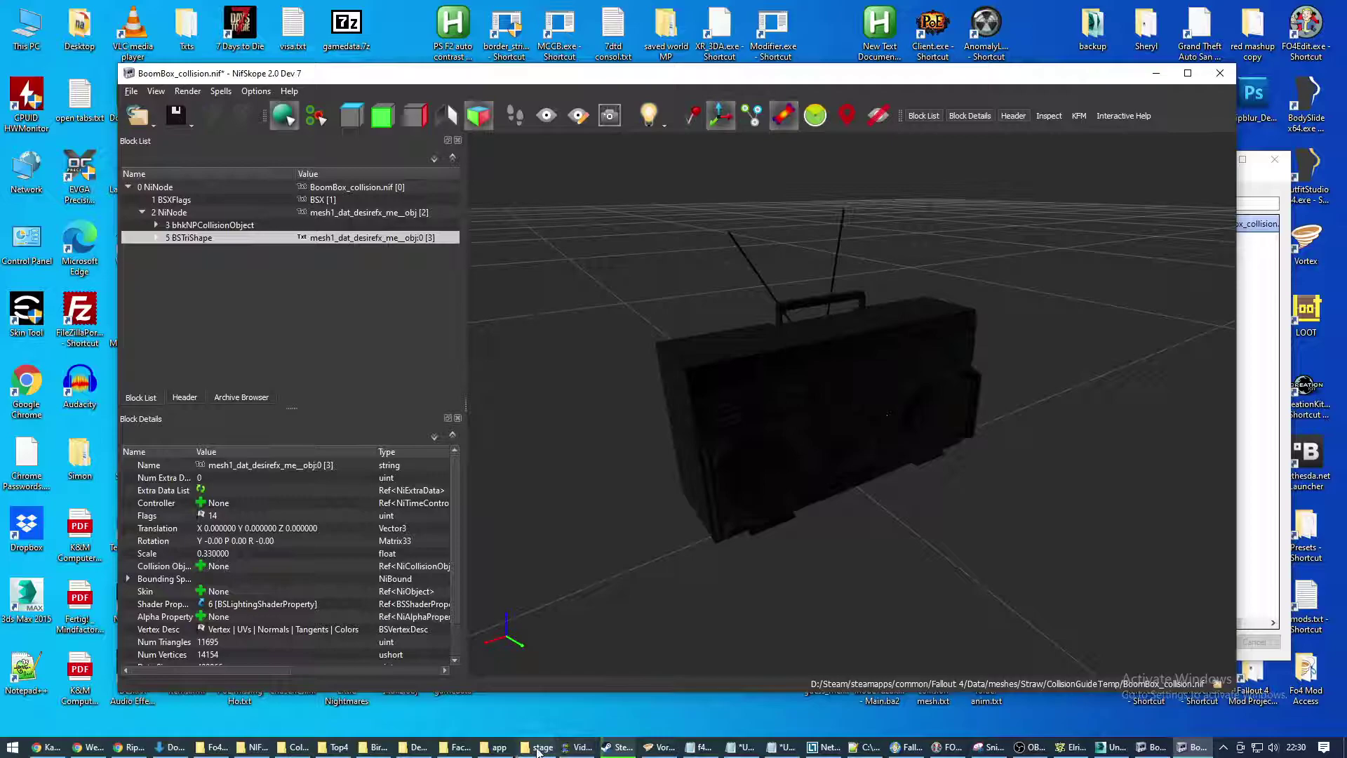
Open BoomBox.nif in a second NifSkope window beside the collision file and expand its root
left_click(296, 747)
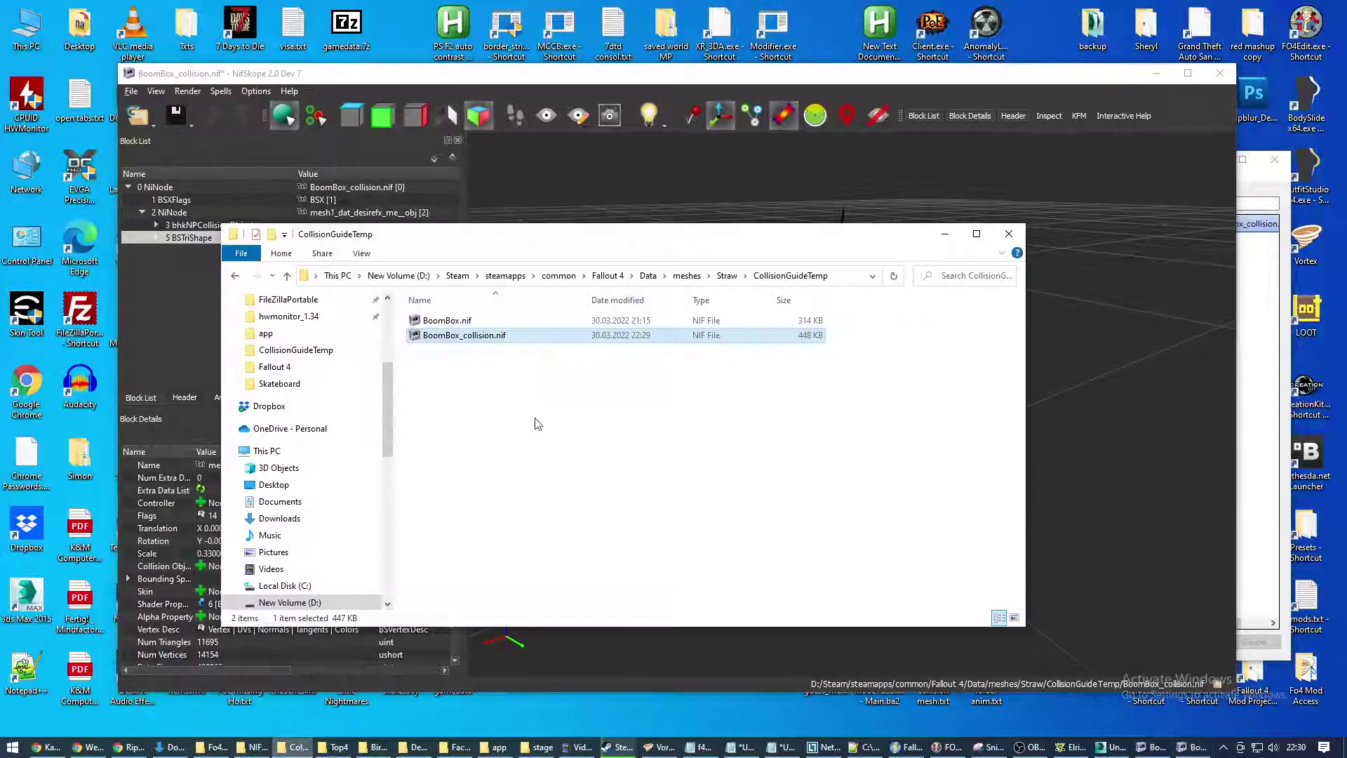
double_click(453, 321)
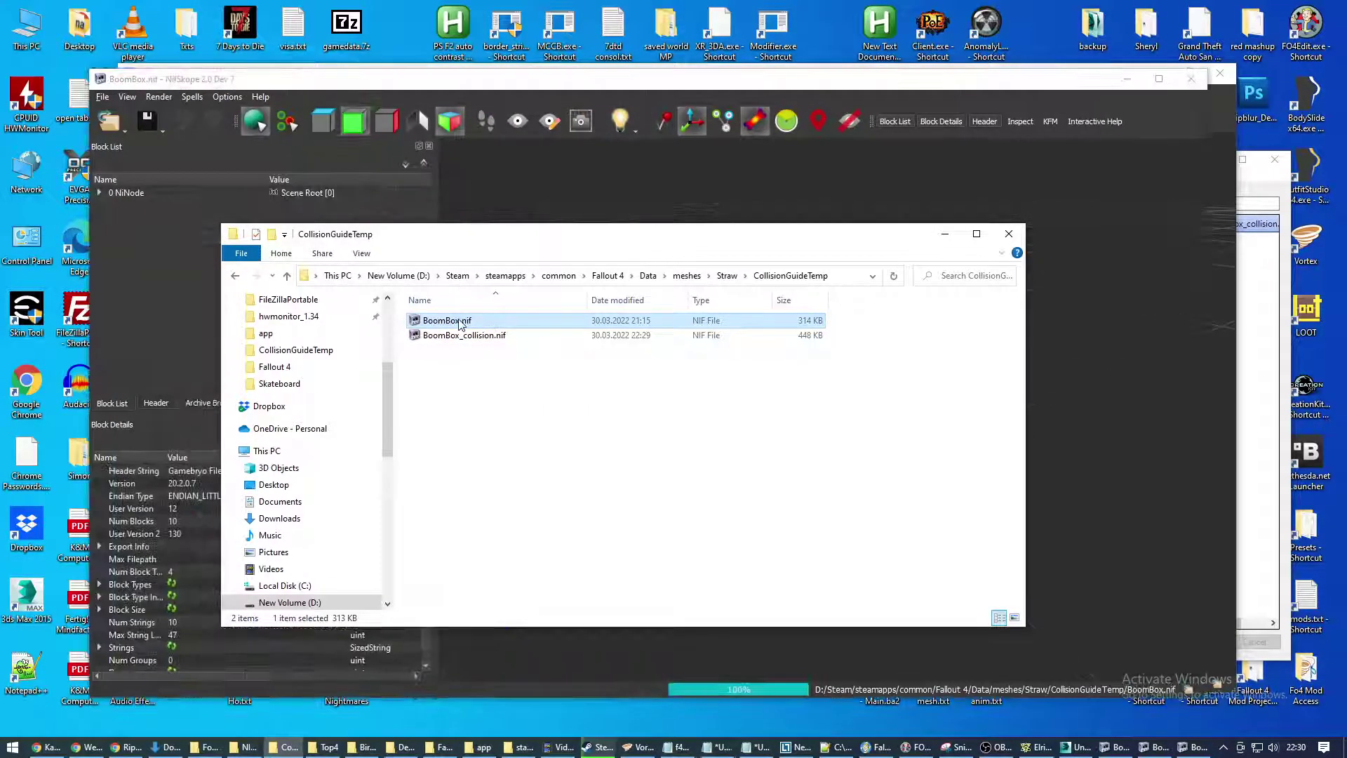
left_click_drag(485, 85, 796, 104)
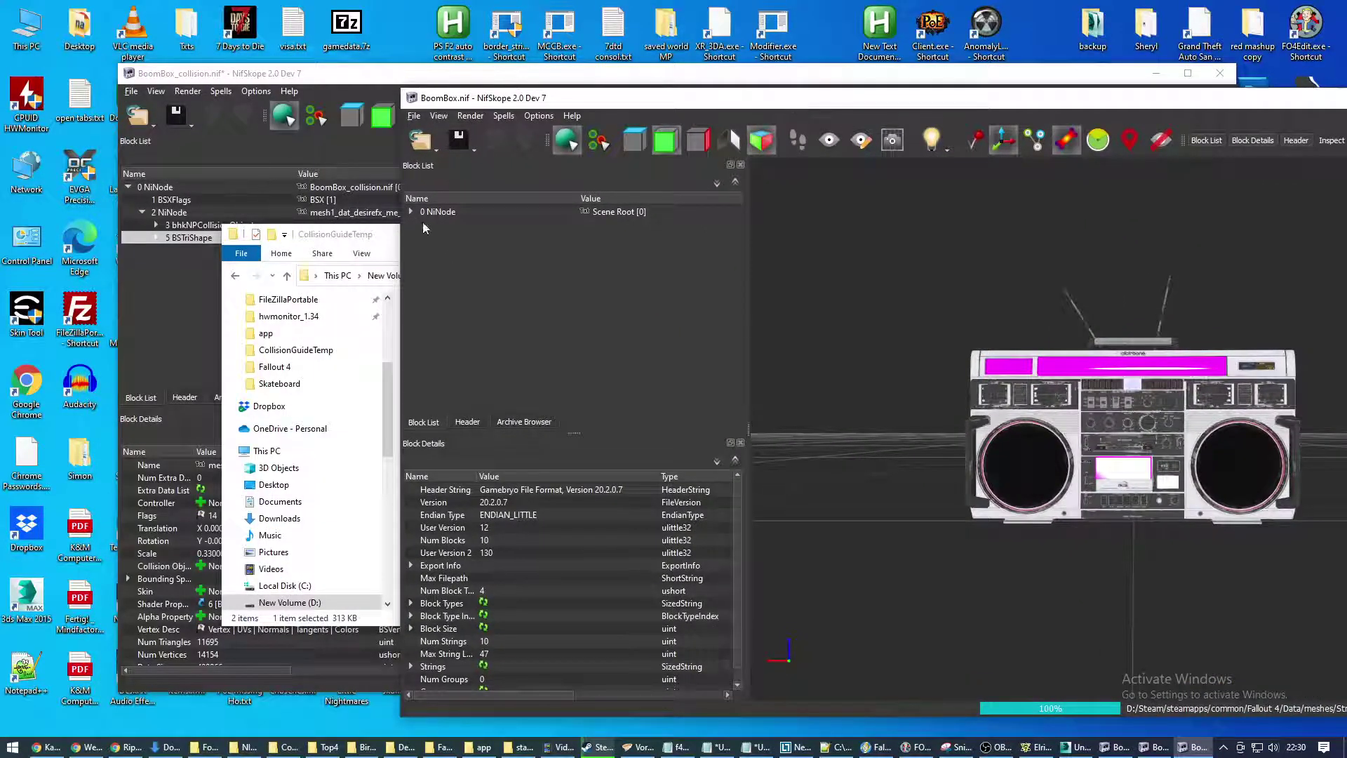
left_click(411, 211)
Copy the shapes mesh0, mesh1 and mesh2 from BoomBox.nif and paste each under 2 NiNode
left_click(467, 225)
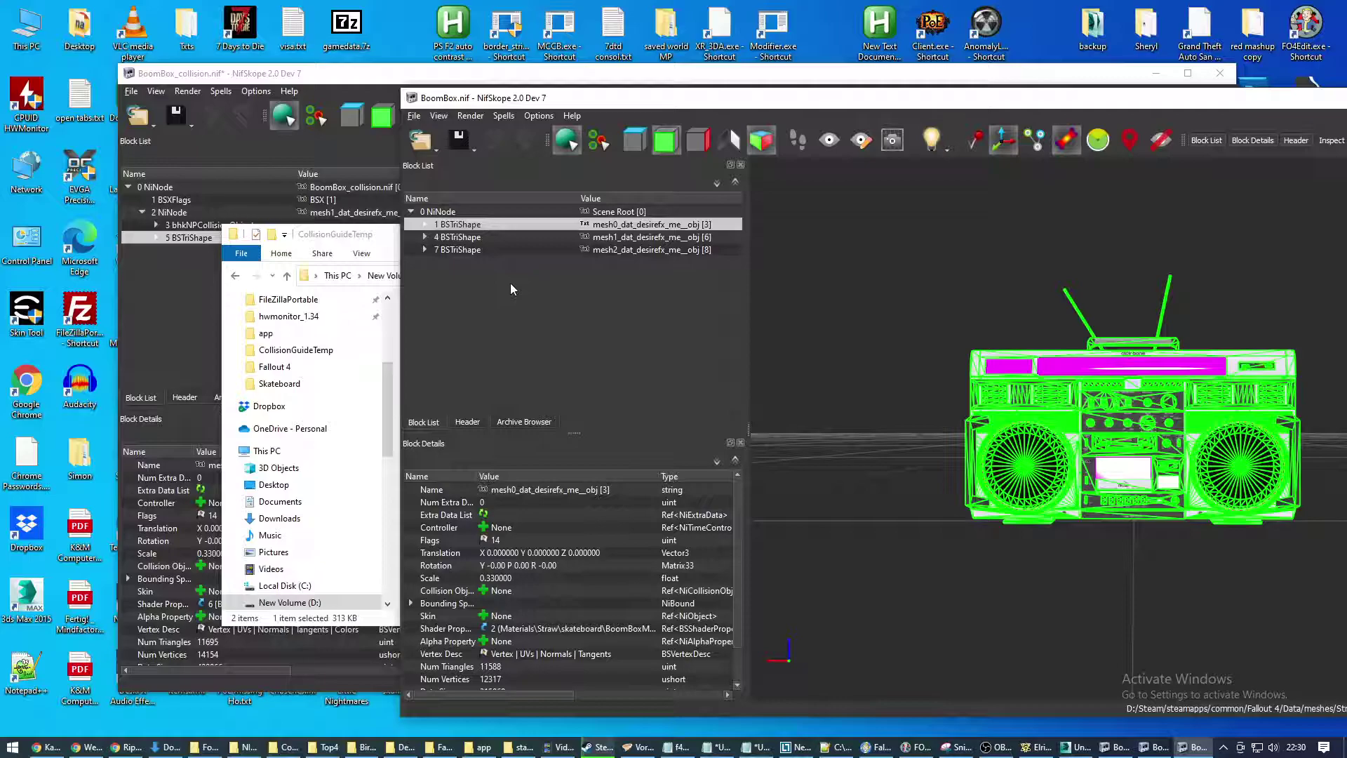
right_click(467, 223)
mouse_move(525, 220)
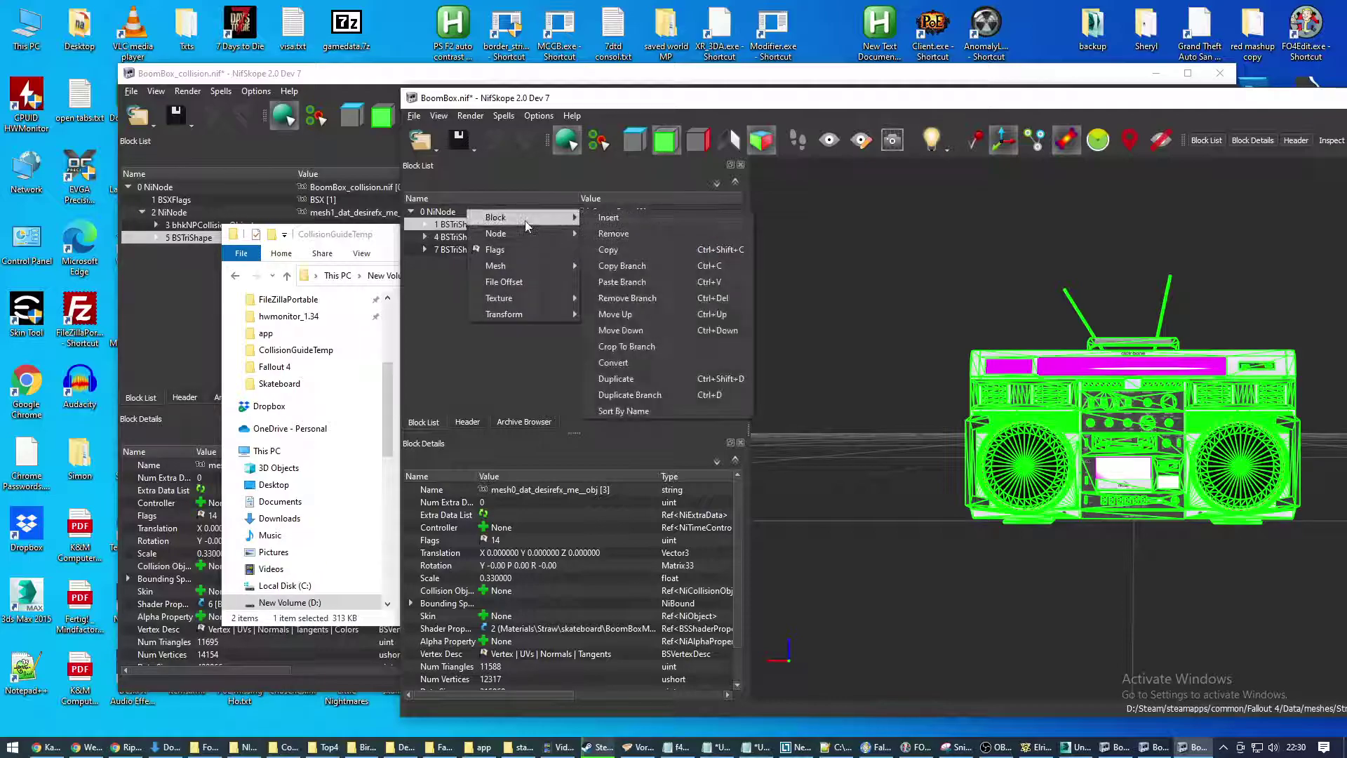
left_click(178, 203)
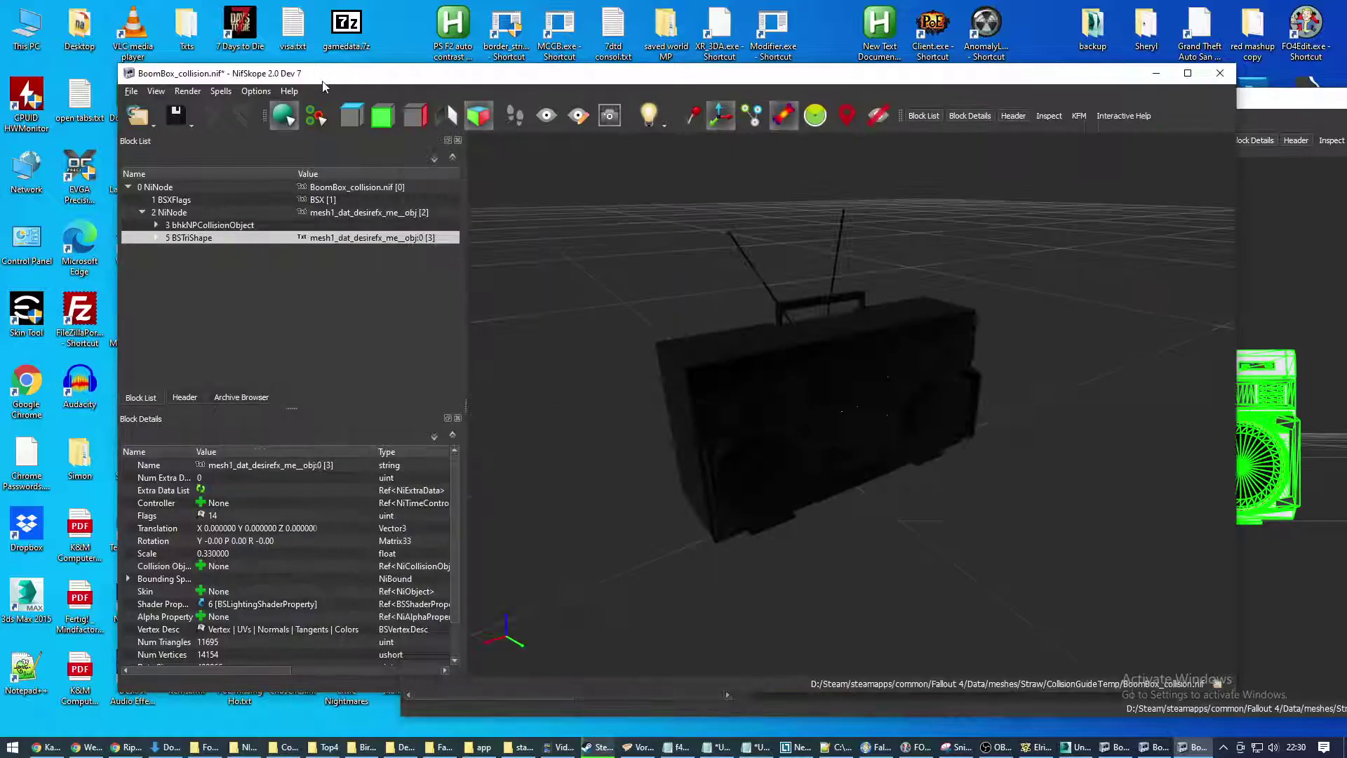
left_click(179, 212)
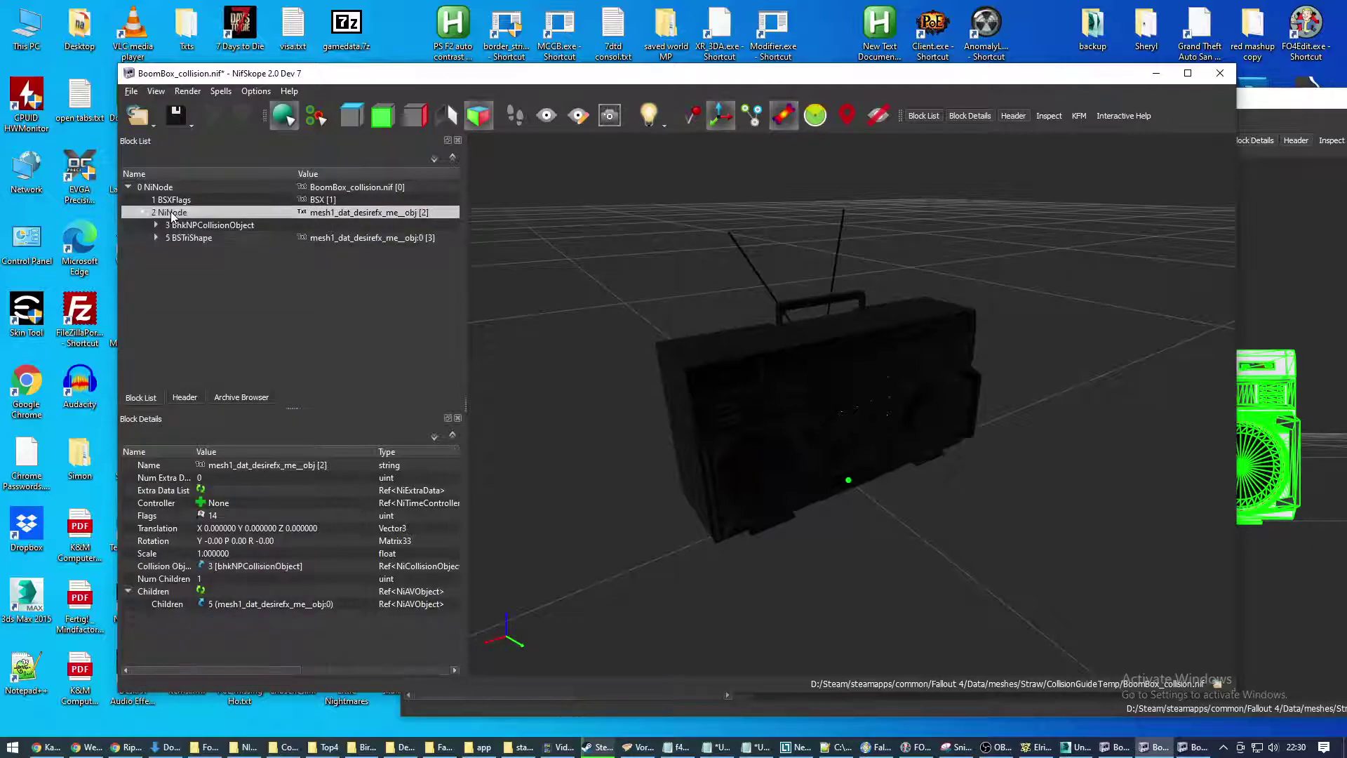
key("ctrl+v")
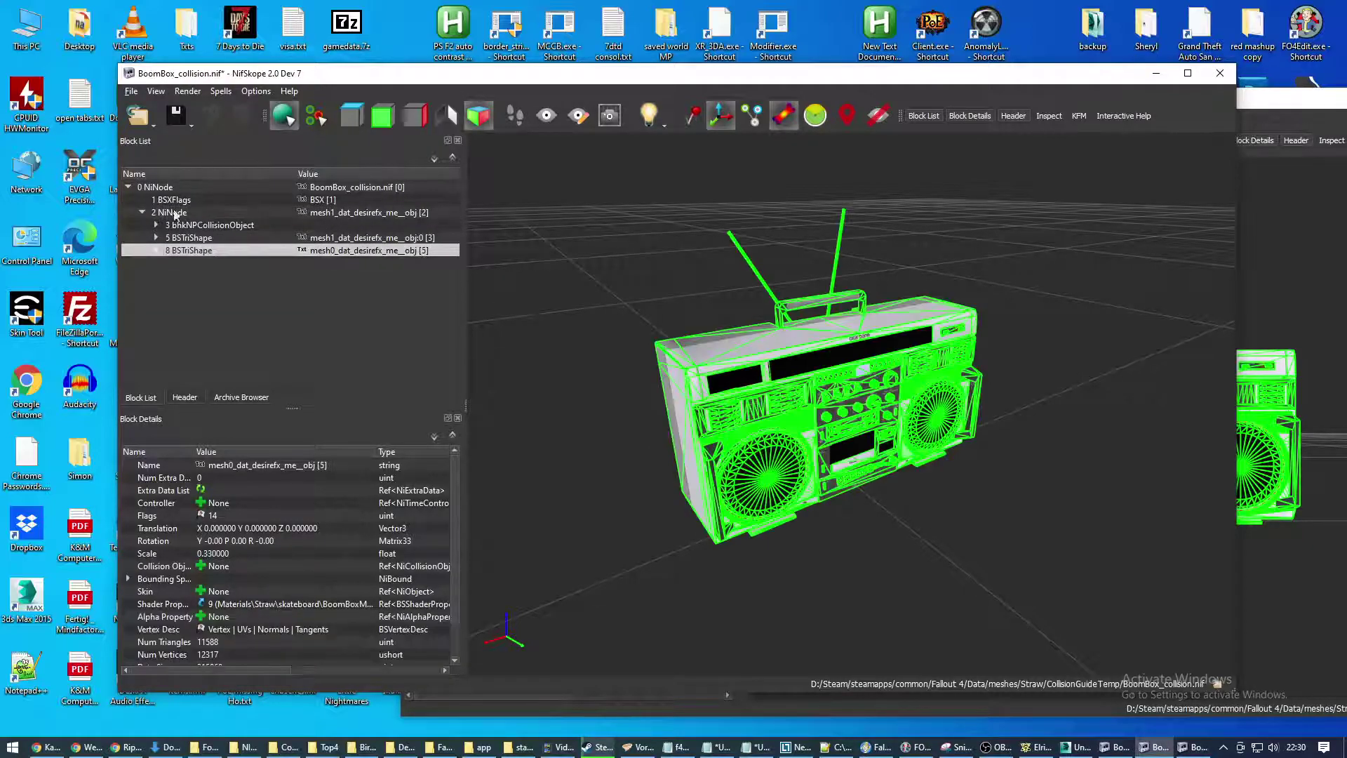
right_click(178, 215)
mouse_move(219, 204)
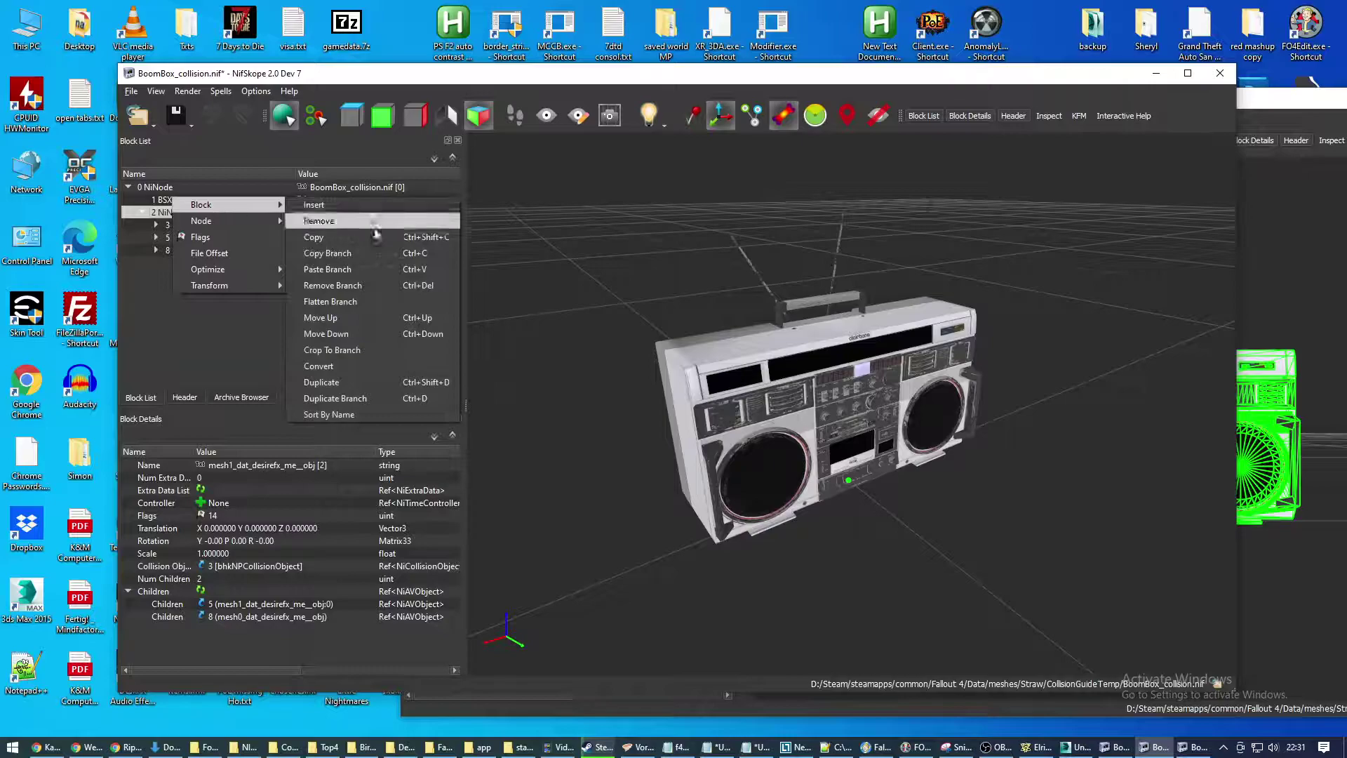
left_click(1248, 202)
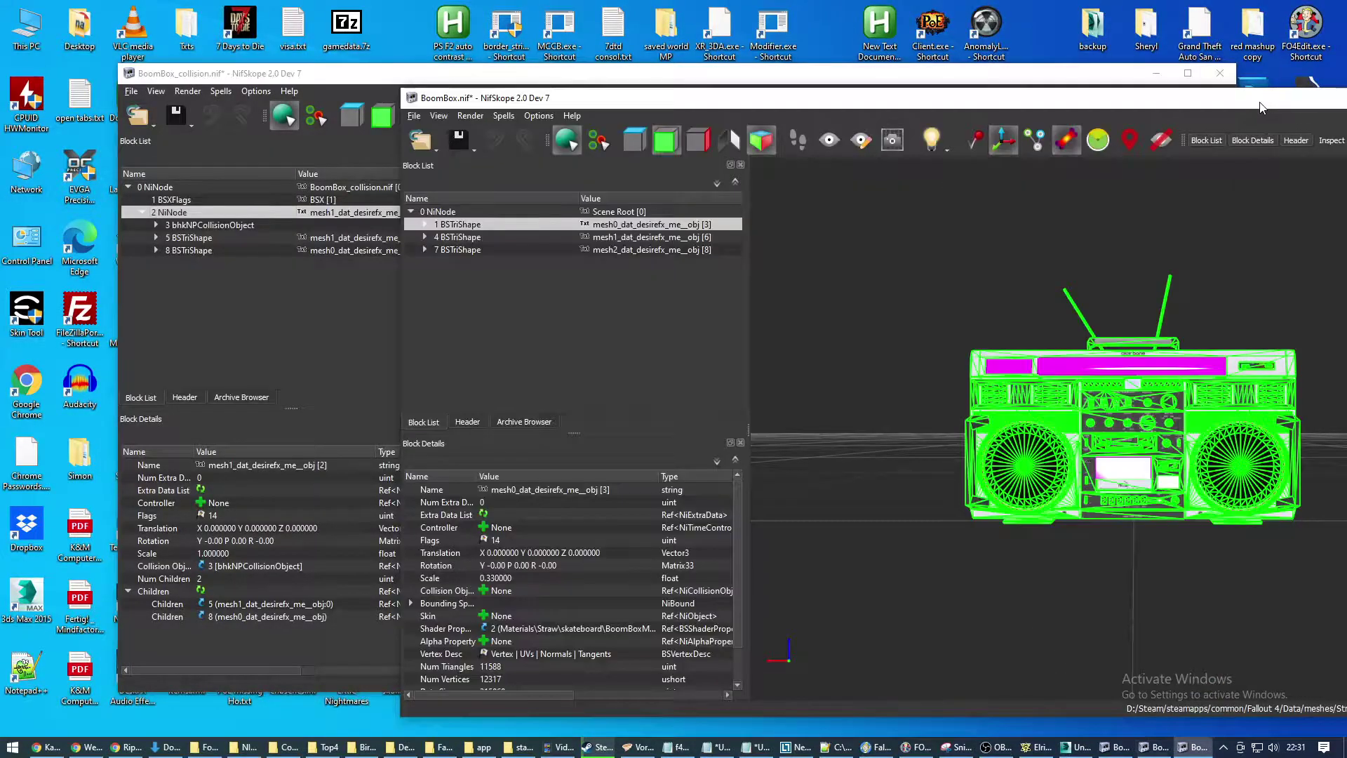
left_click(456, 239)
left_click(177, 212)
key("ctrl+v")
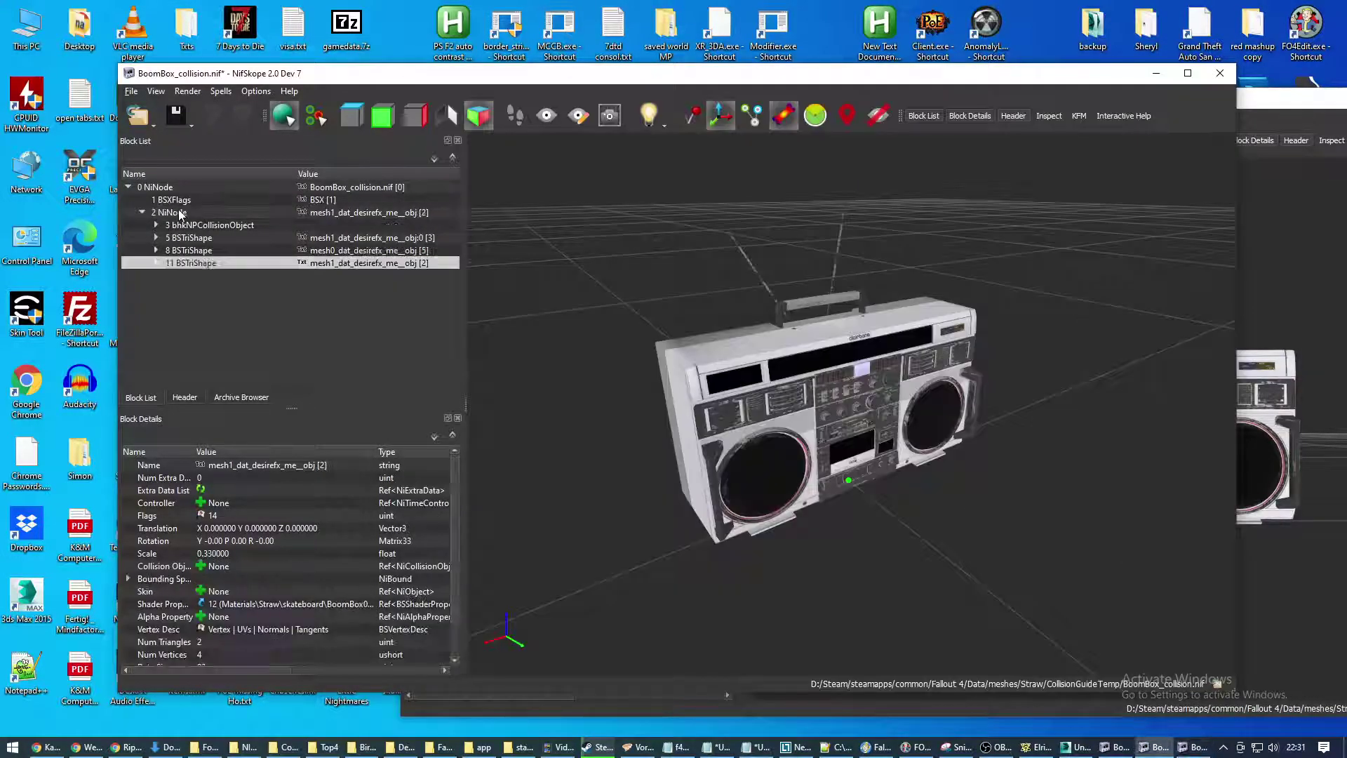
left_click(1270, 109)
left_click(472, 253)
key("ctrl+c")
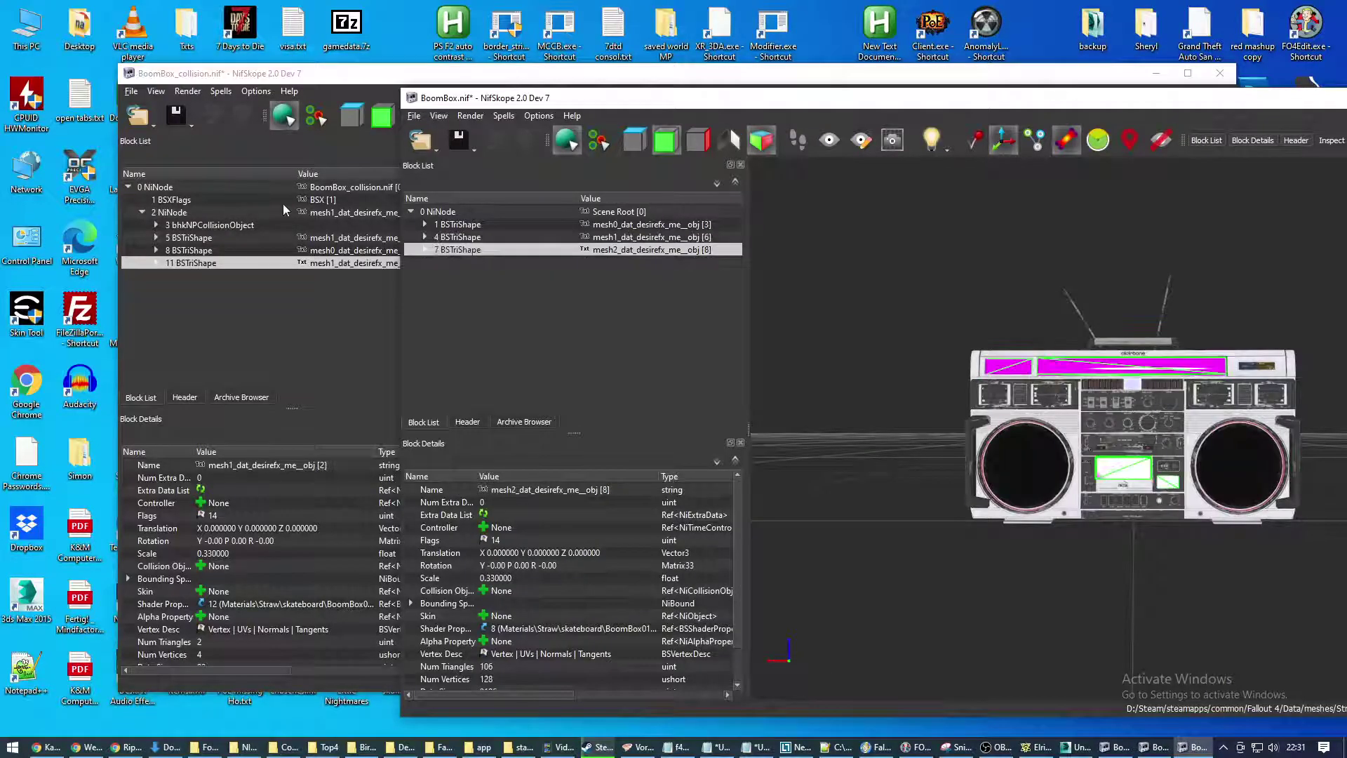
left_click(186, 212)
key("ctrl+v")
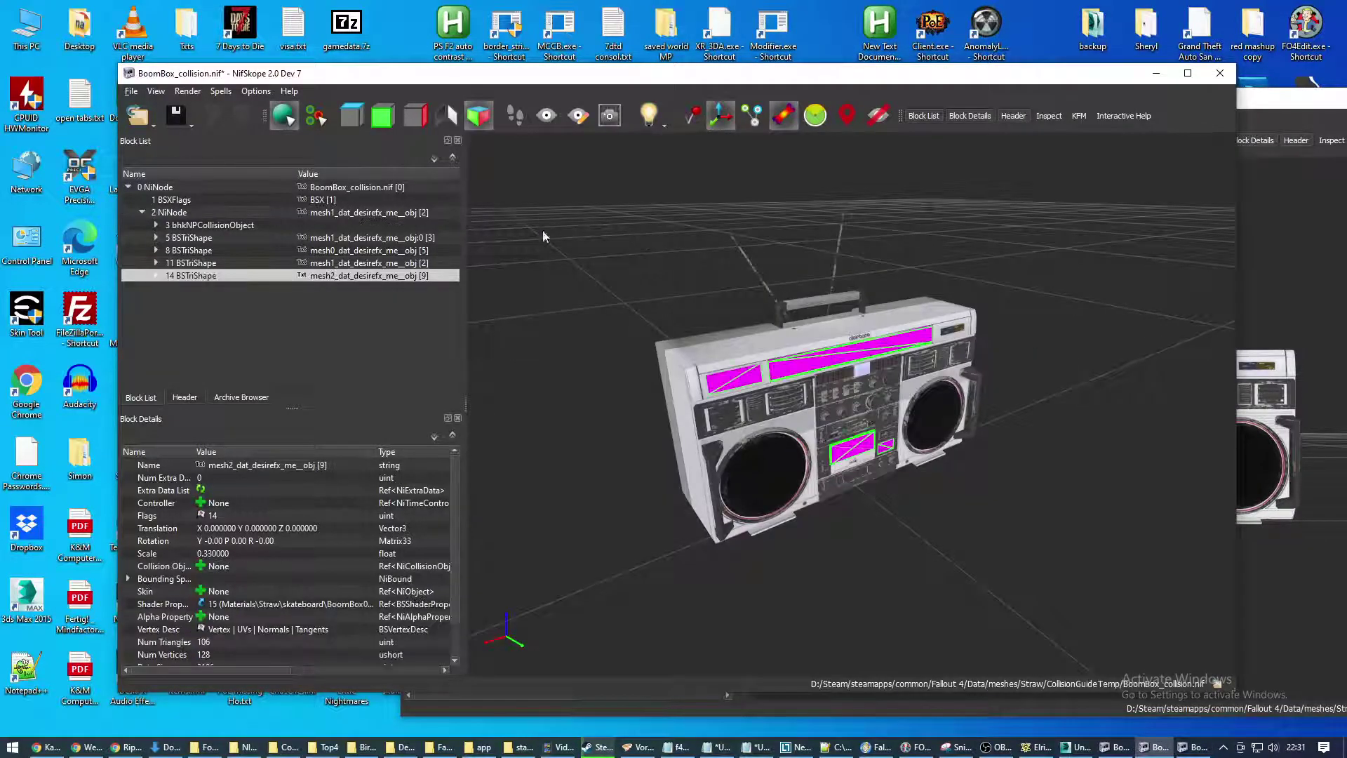
Close BoomBox.nif, answer its save prompt, and review the pasted mesh0–mesh2 shapes
left_click_drag(1249, 107, 972, 93)
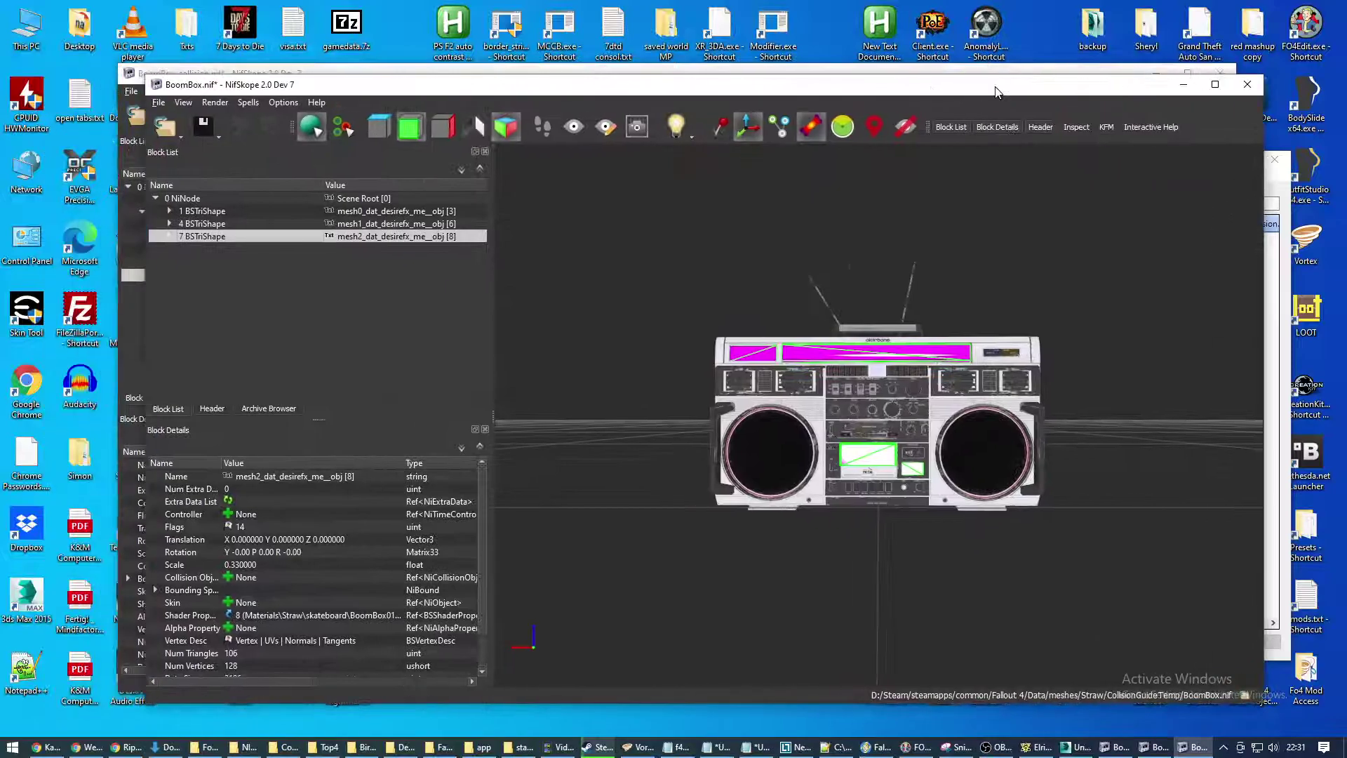
left_click(1247, 84)
left_click(734, 421)
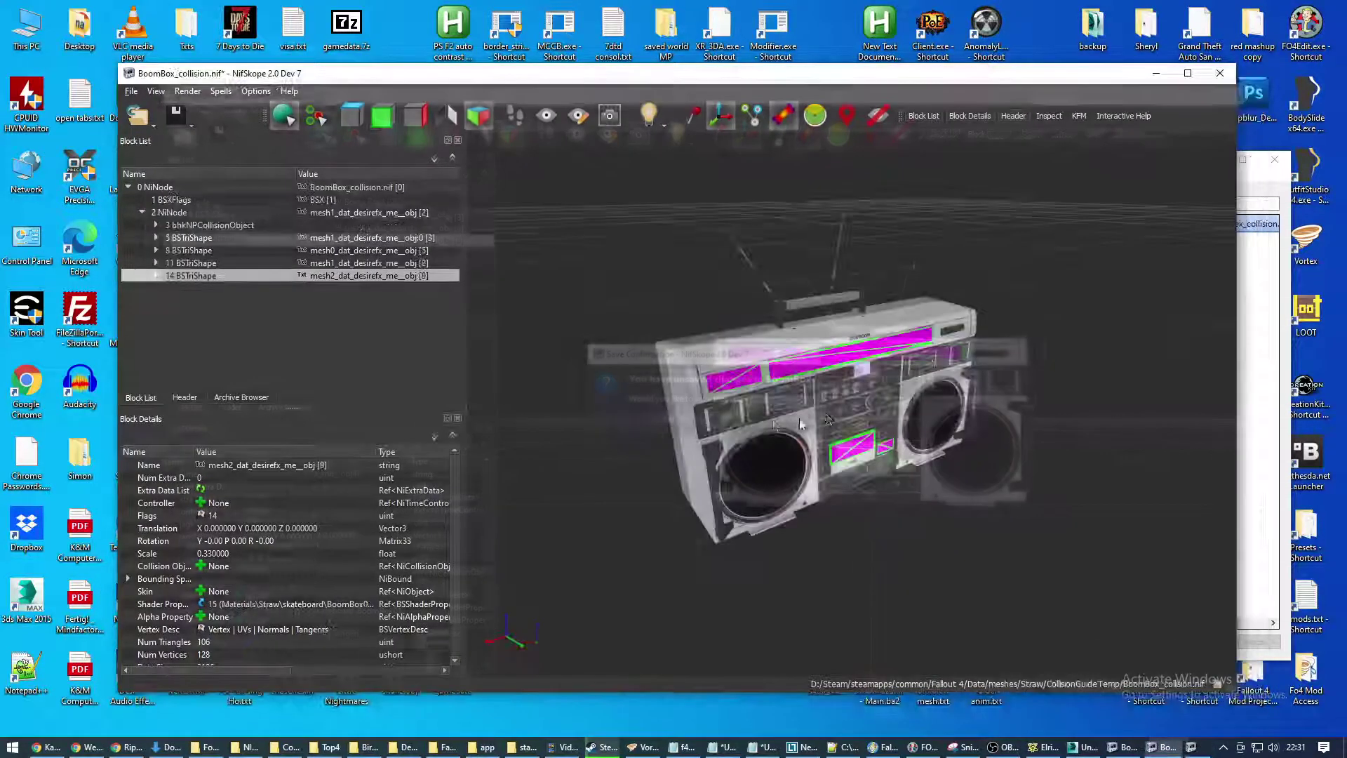
left_click(191, 248)
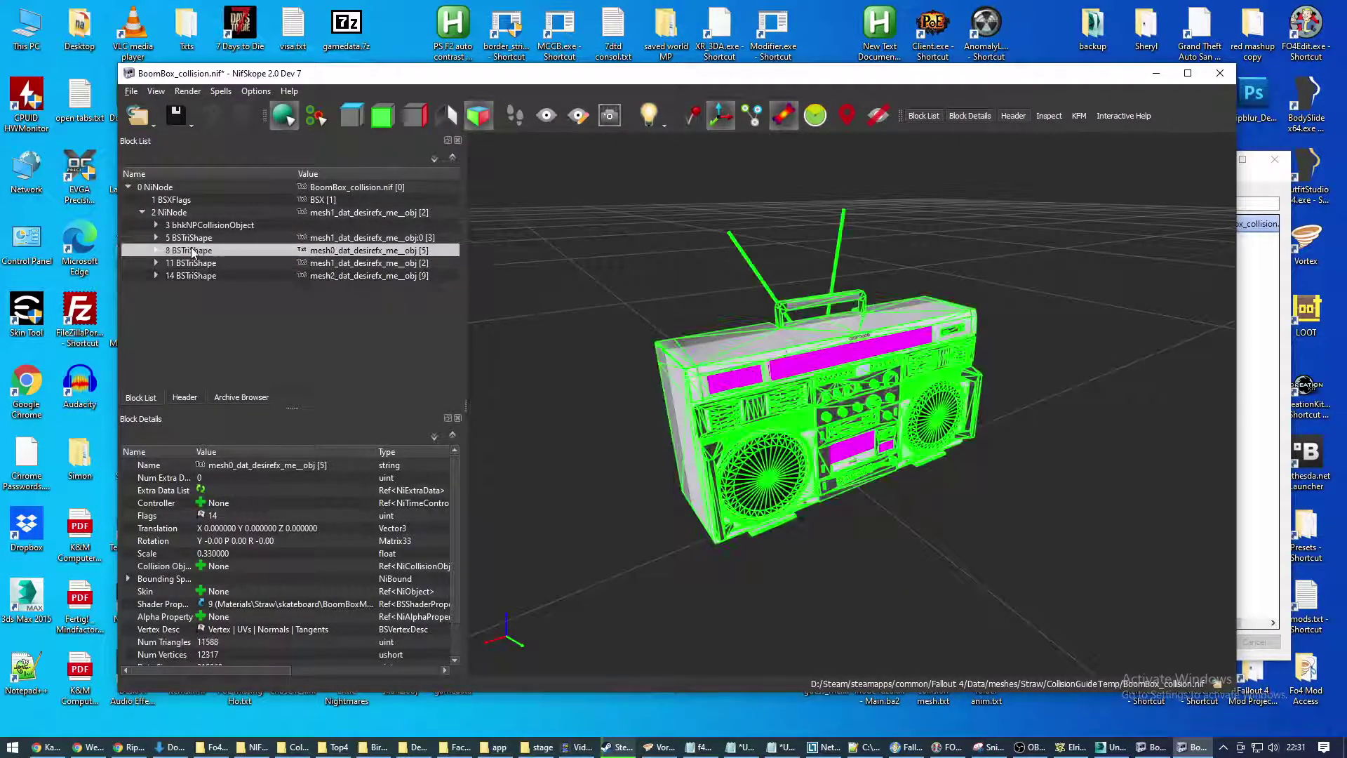
left_click(191, 263)
left_click(191, 275)
left_click(191, 237)
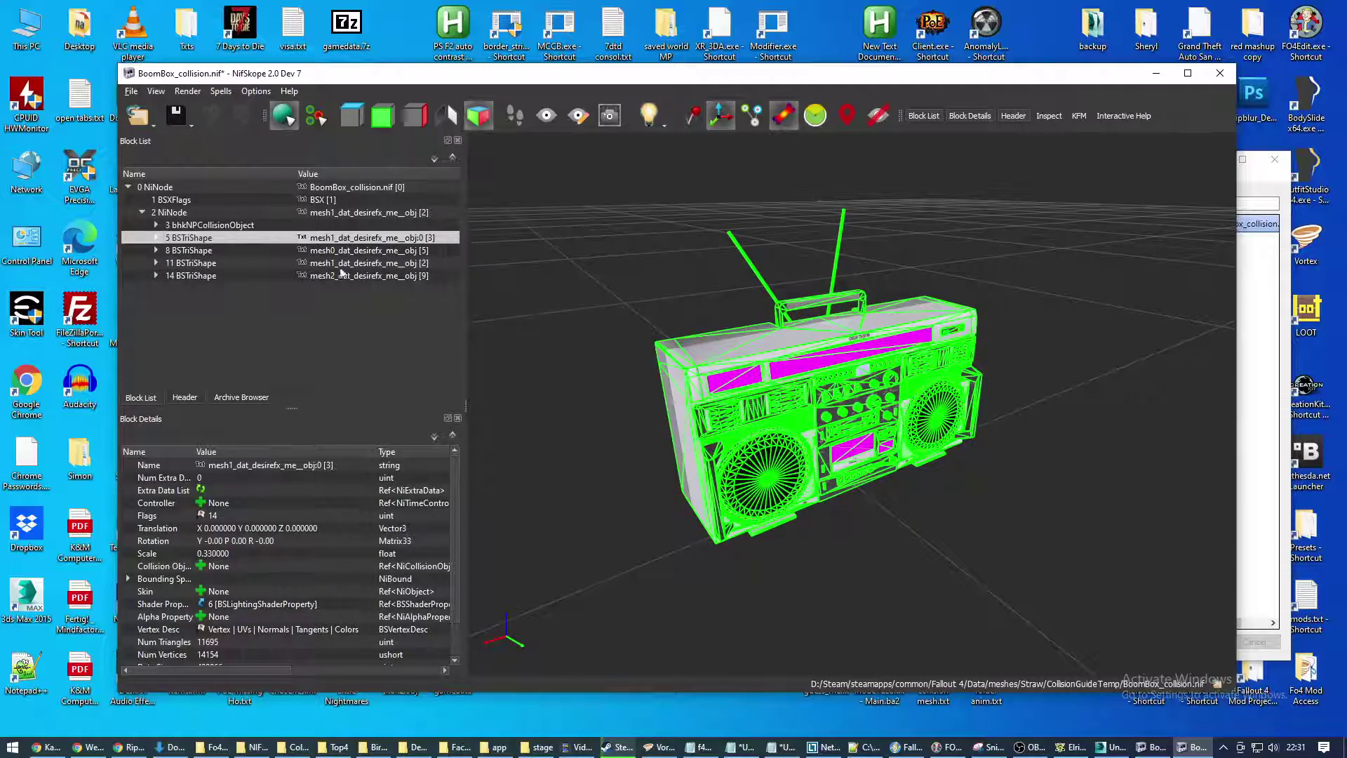
Remove the 5 BSTriShape branch, then check mesh0, mesh2 and the collision object
right_click(189, 239)
mouse_move(226, 230)
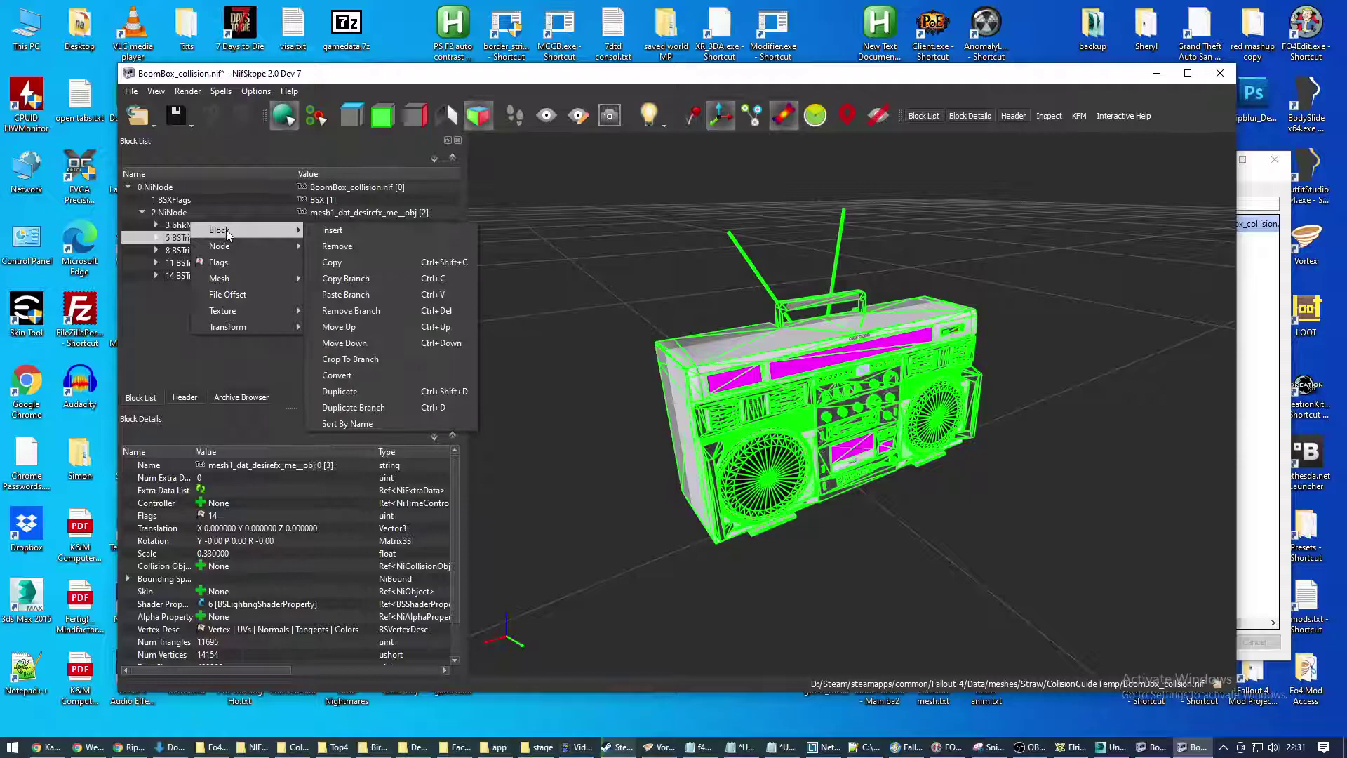
left_click(376, 313)
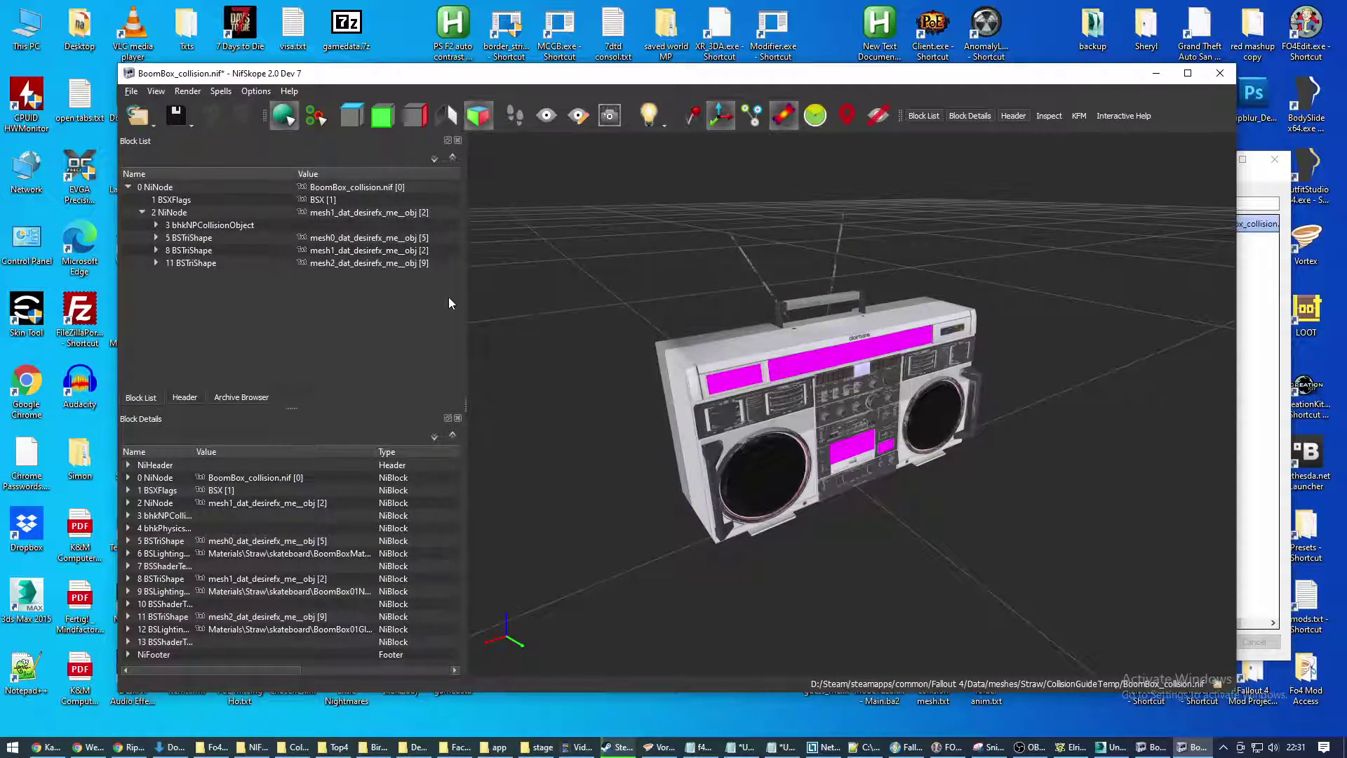
left_click(186, 239)
left_click(191, 264)
left_click(204, 226)
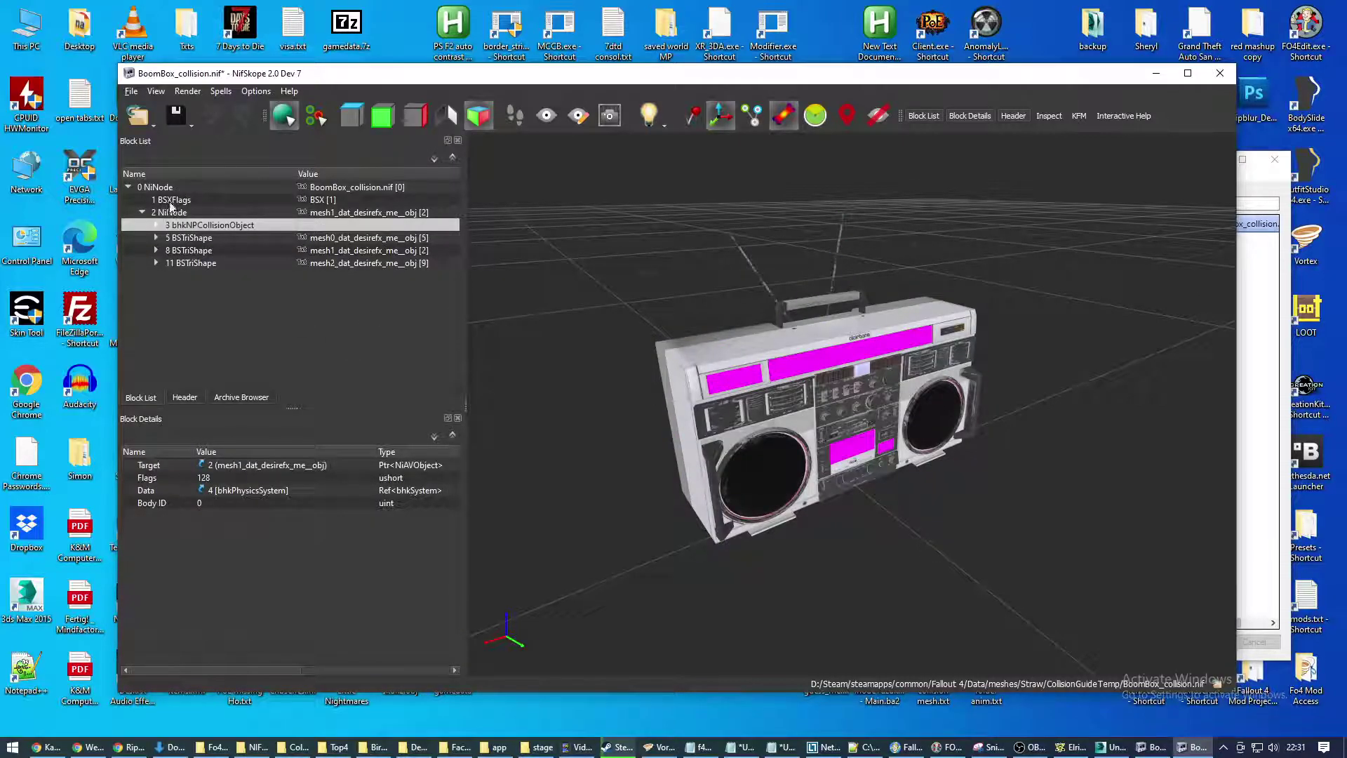
left_click(142, 213)
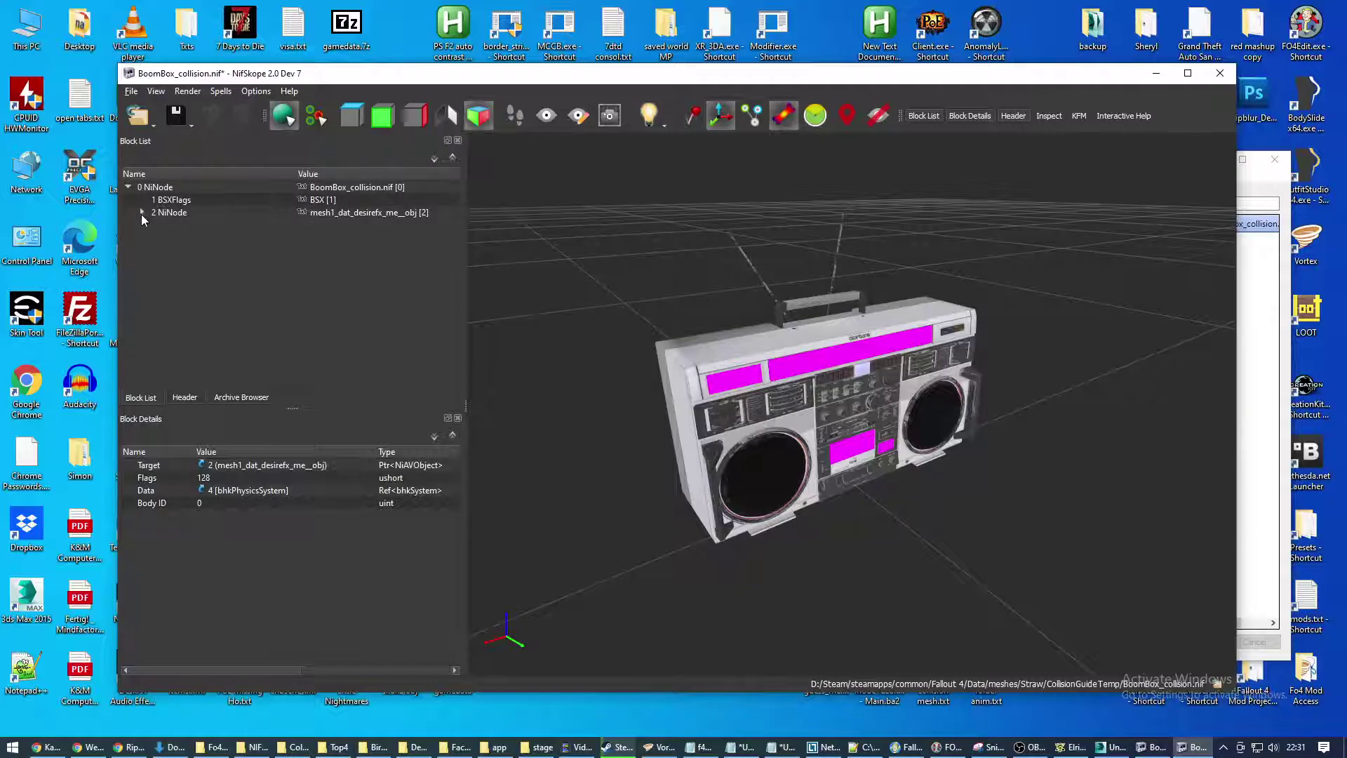
left_click(142, 213)
Save BoomBox_collision.nif from the Save dropdown and acknowledge the Name sanitized warning
left_click(168, 124)
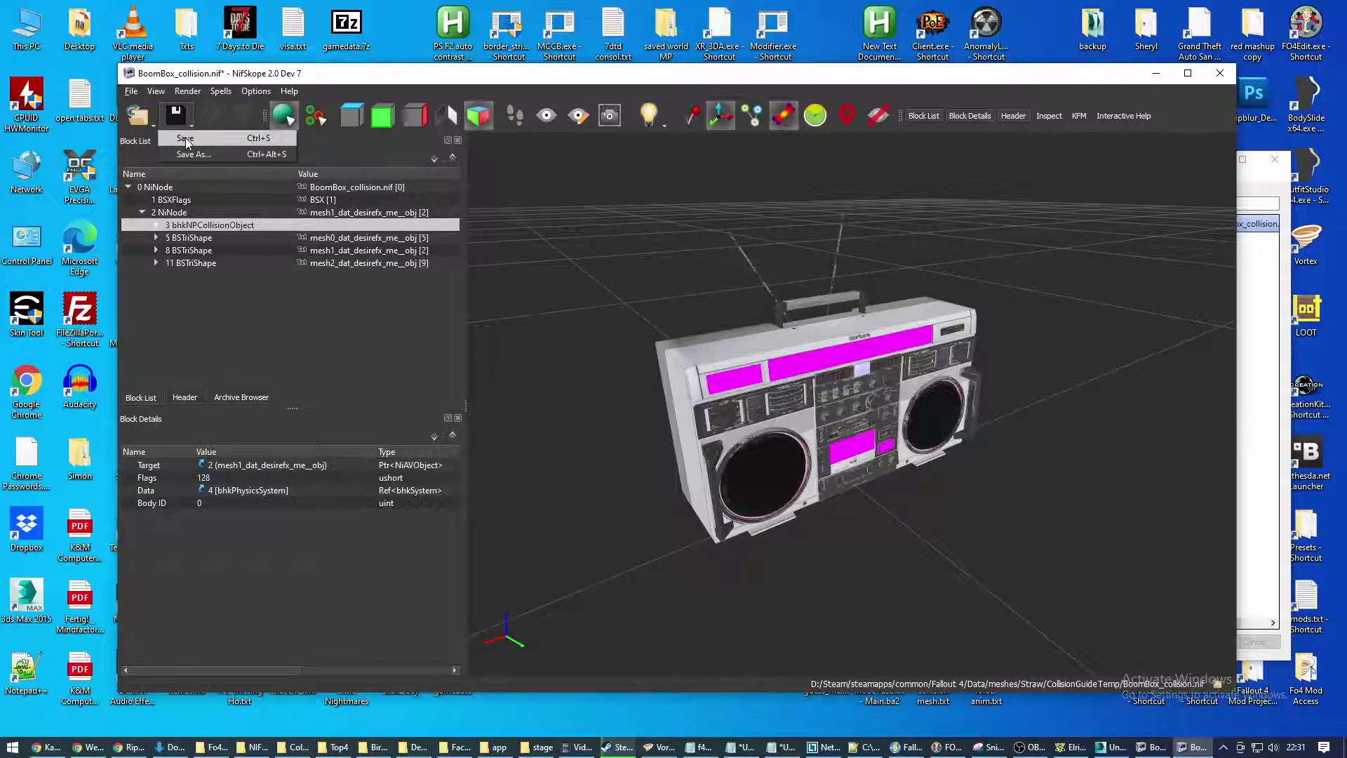
left_click(186, 140)
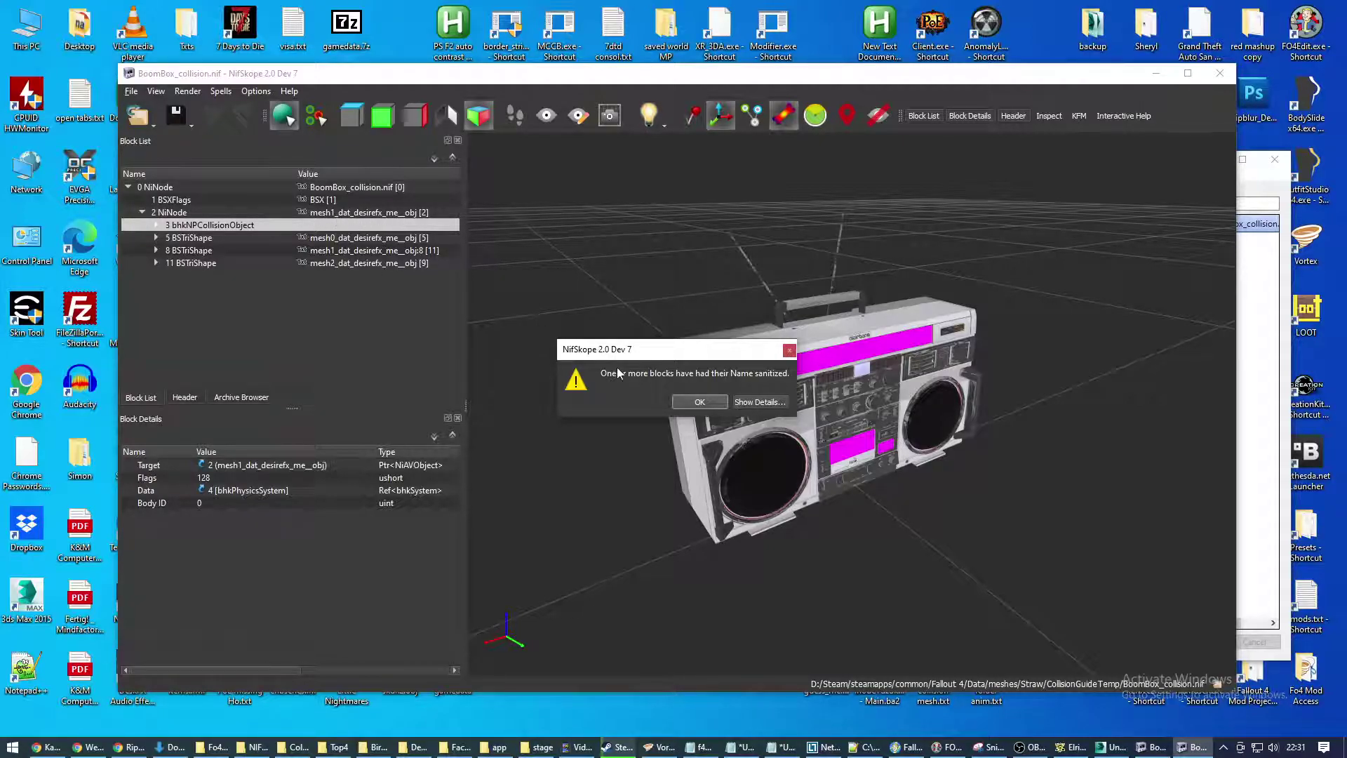
left_click_drag(690, 352, 668, 325)
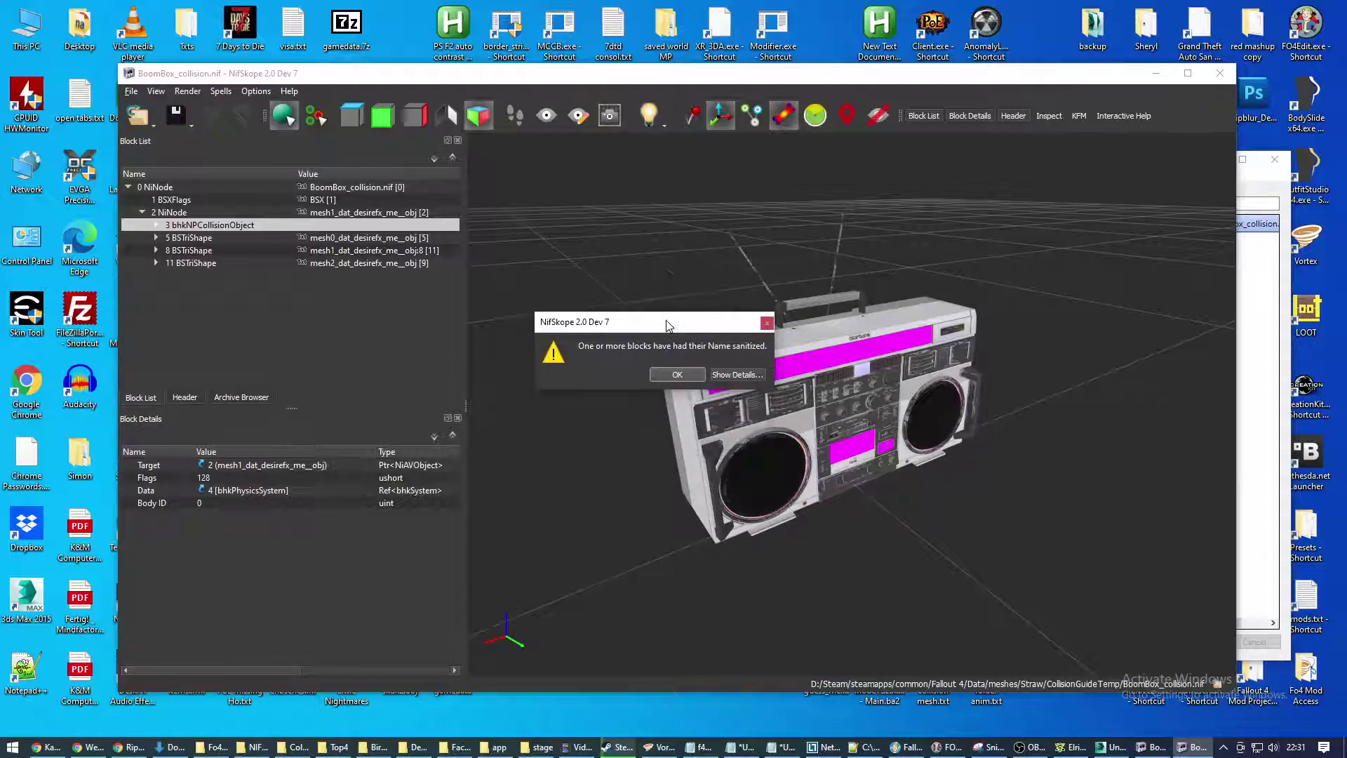
left_click(677, 376)
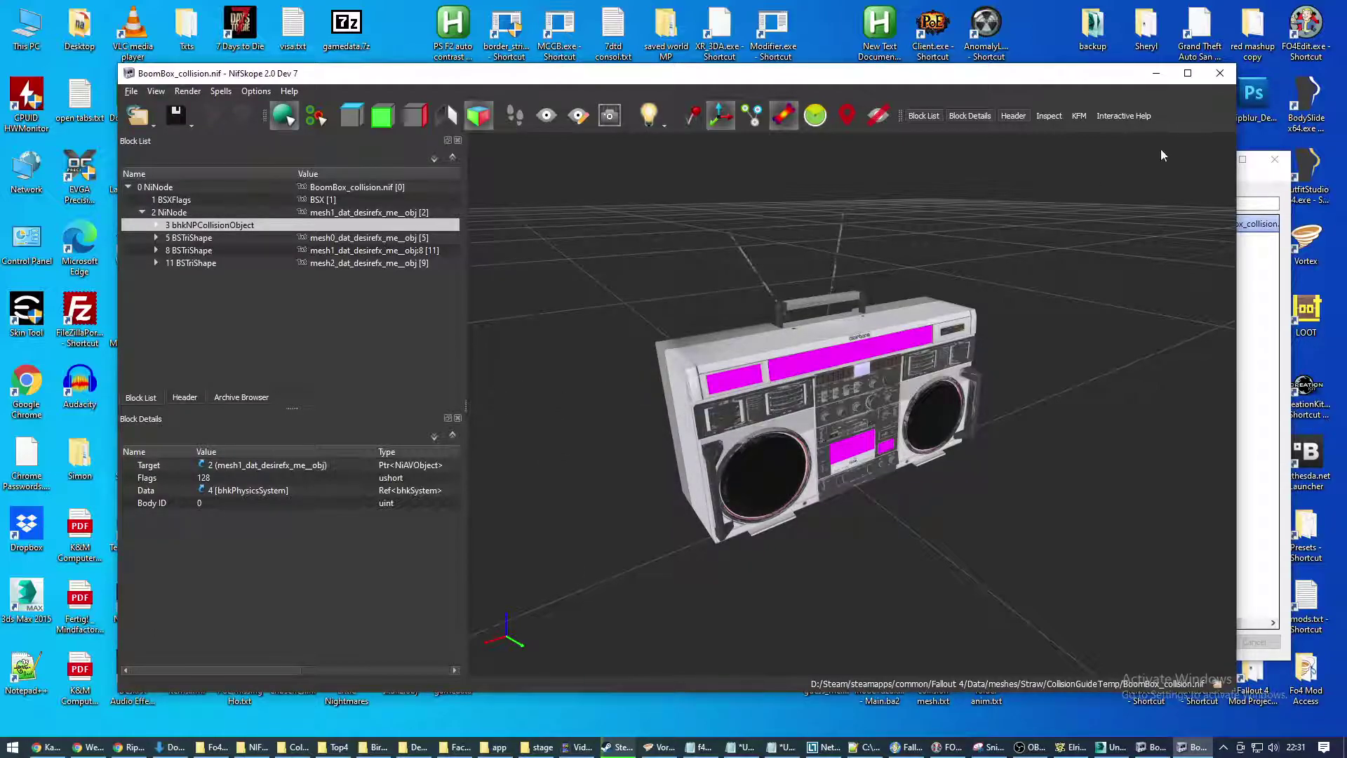
Close NifSkope and select BoomBox_collision.nif to confirm its new 360 KB size
left_click(1215, 79)
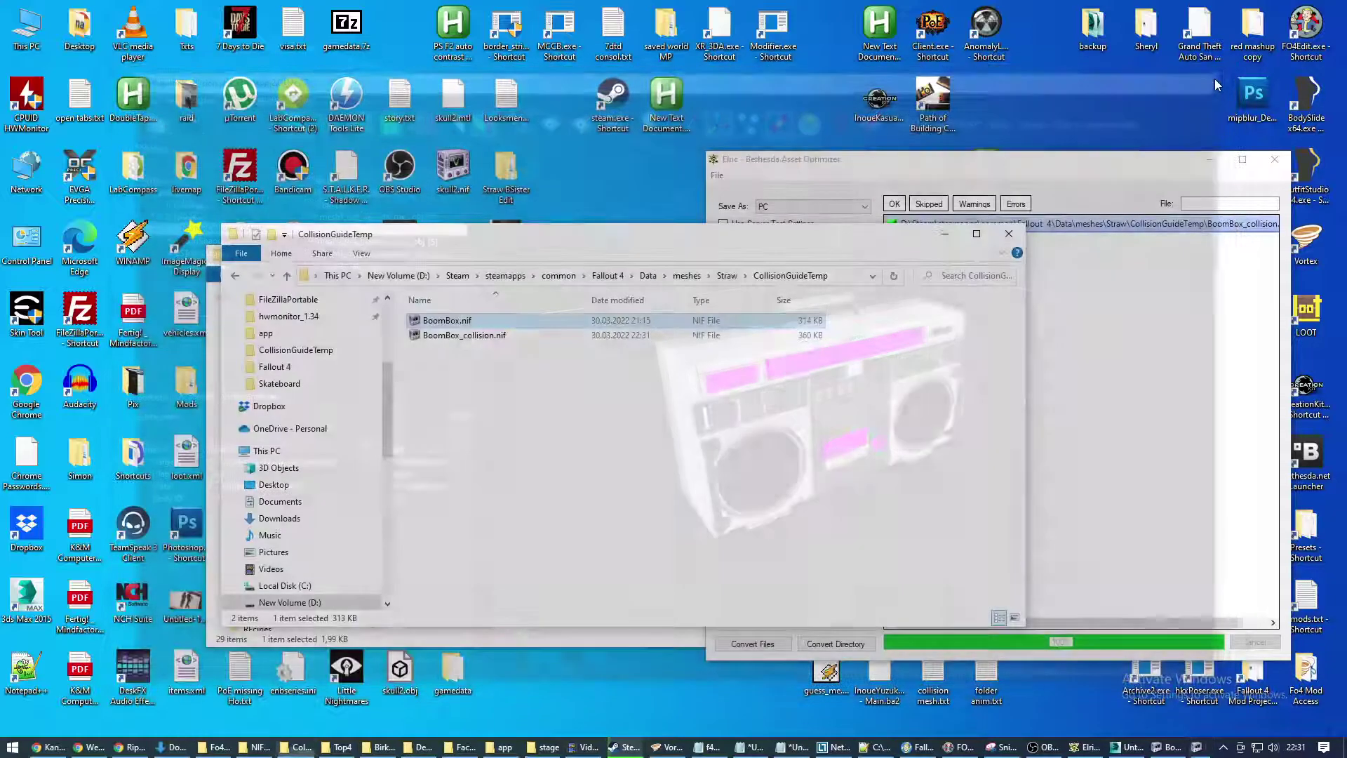
left_click(465, 336)
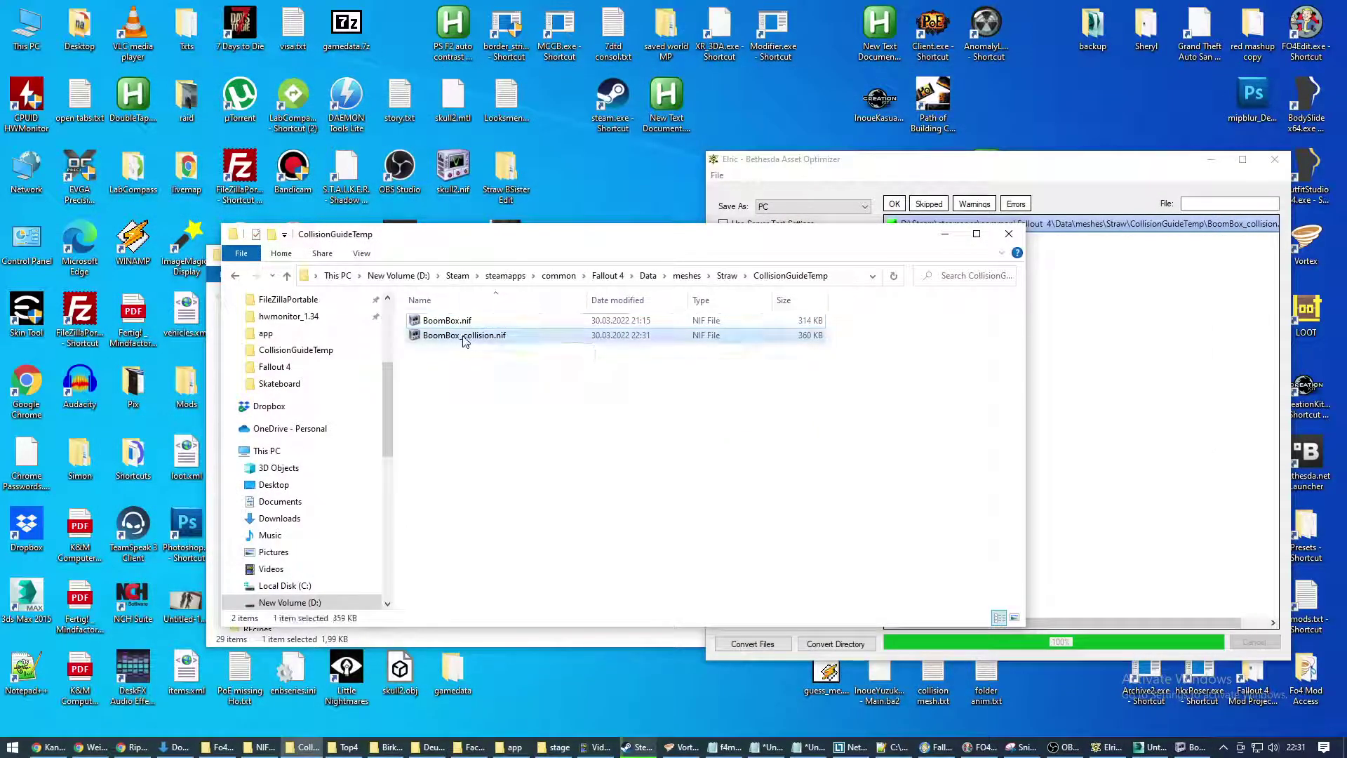